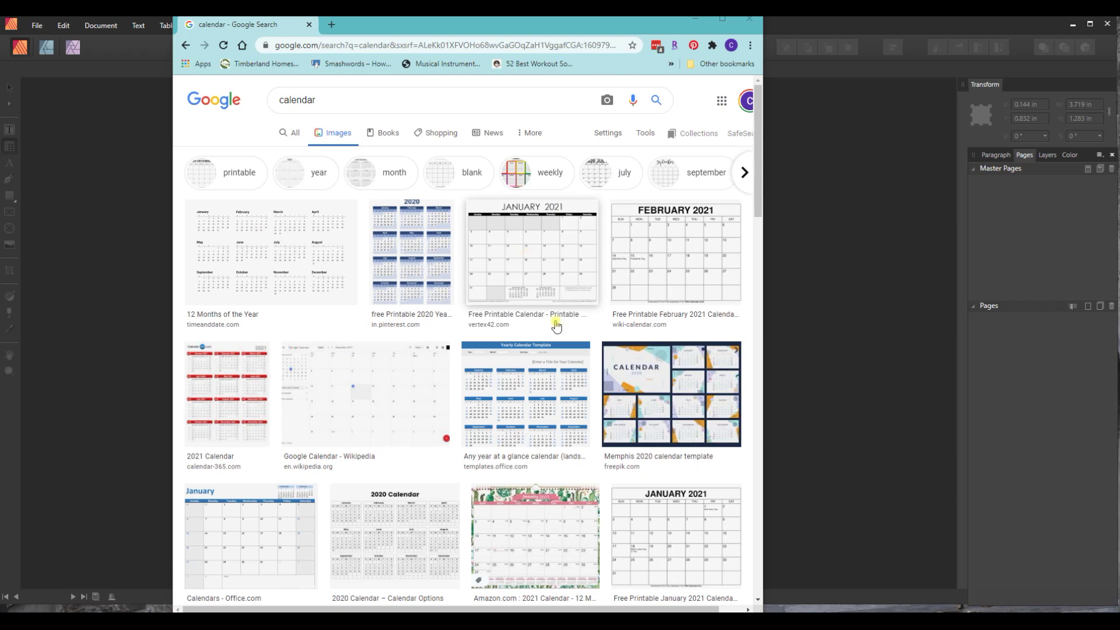
Look over the calendar image results for layout examples, and switch to Affinity Publisher
{"action": "scroll", "coordinate": [539, 361], "scroll_direction": "down", "scroll_amount": 1}
{"action": "scroll", "coordinate": [539, 362], "scroll_direction": "down", "scroll_amount": 1}
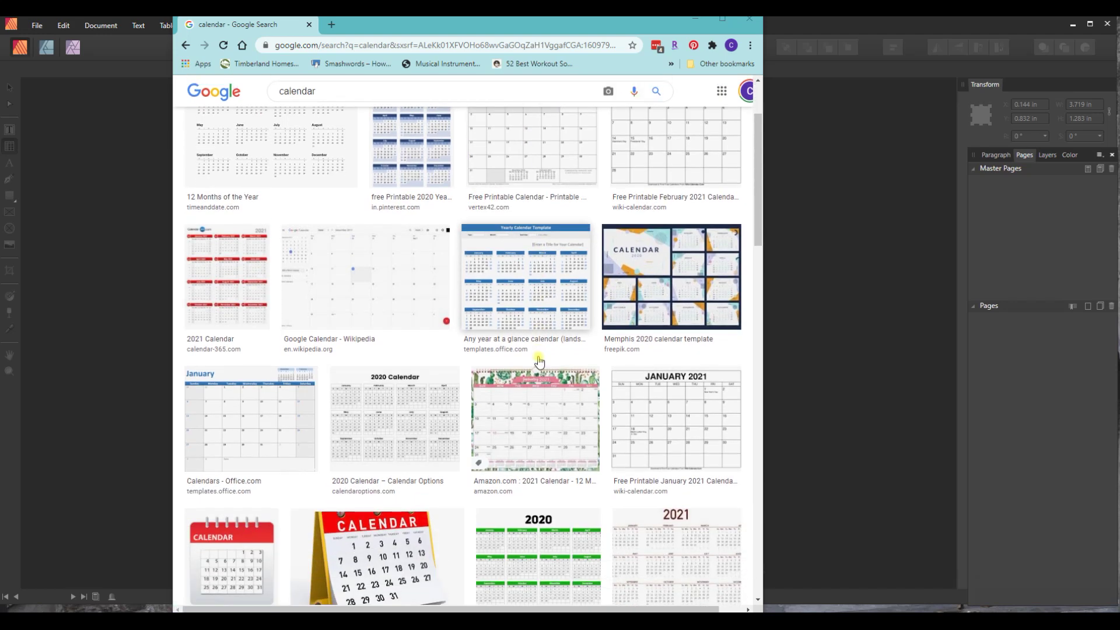
{"action": "scroll", "coordinate": [539, 361], "scroll_direction": "up", "scroll_amount": 2}
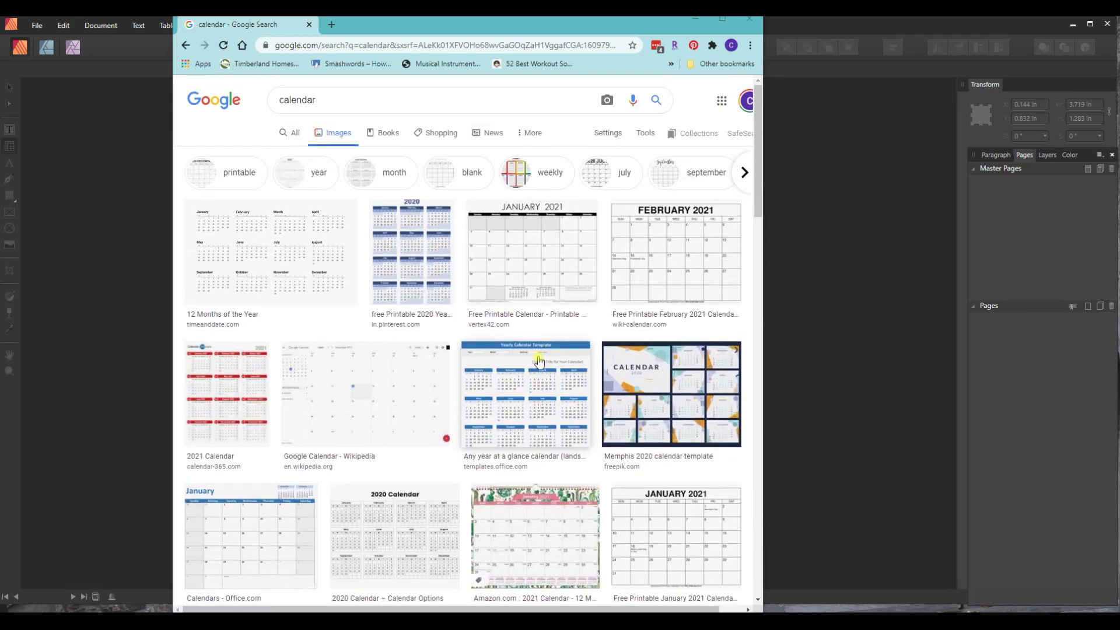
{"action": "left_click", "coordinate": [696, 23]}
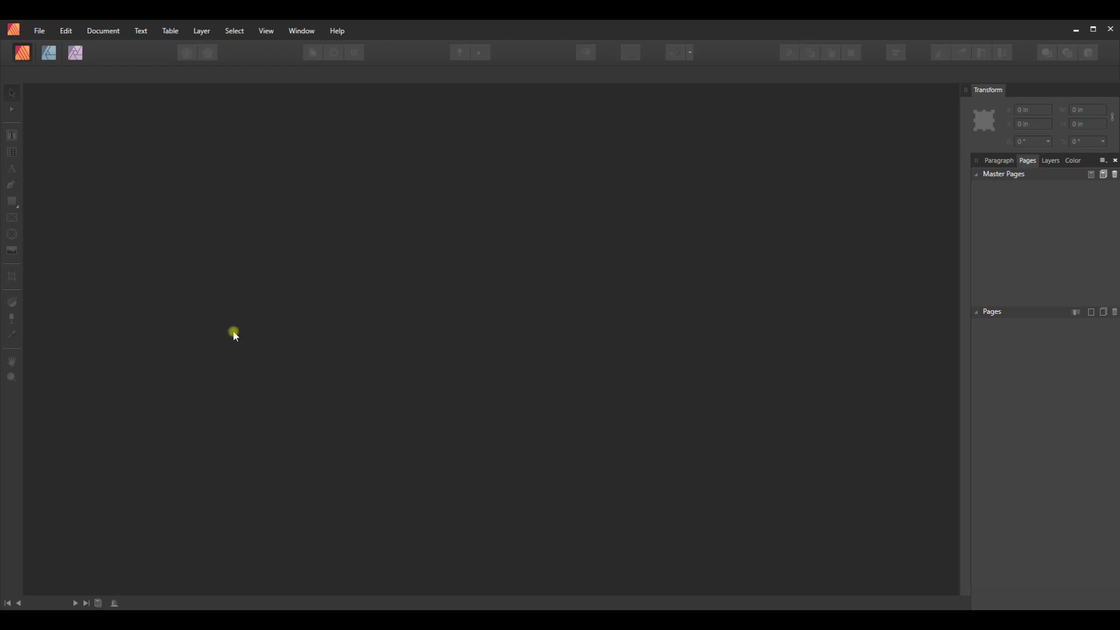
Start a new document with a page width of 3 in and a page height of 2.5 in
{"action": "left_click", "coordinate": [39, 31]}
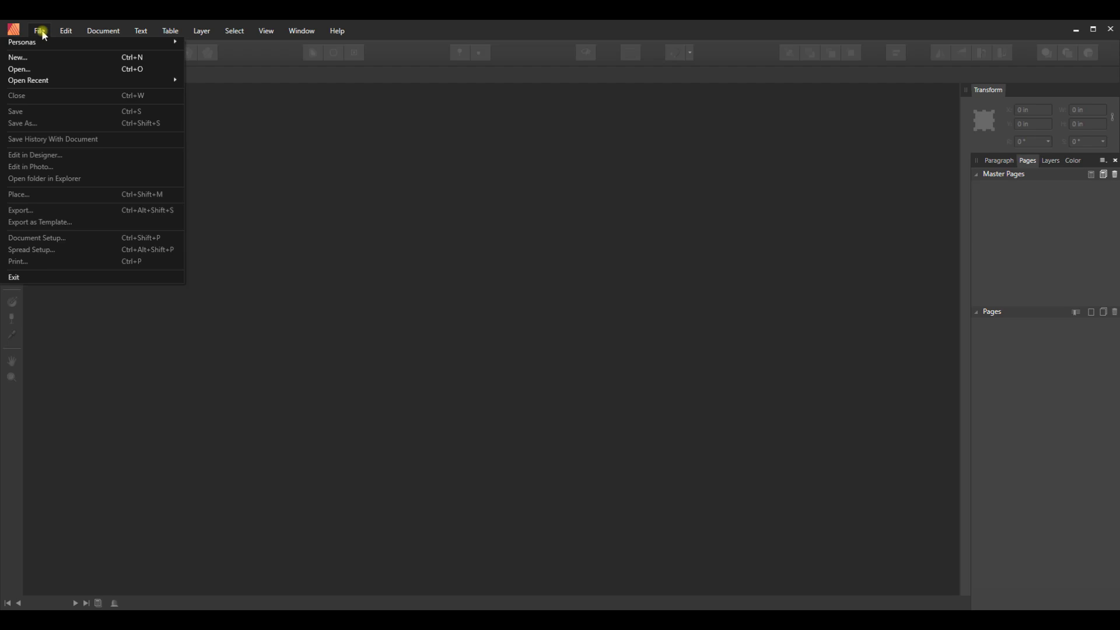
{"action": "left_click", "coordinate": [308, 230]}
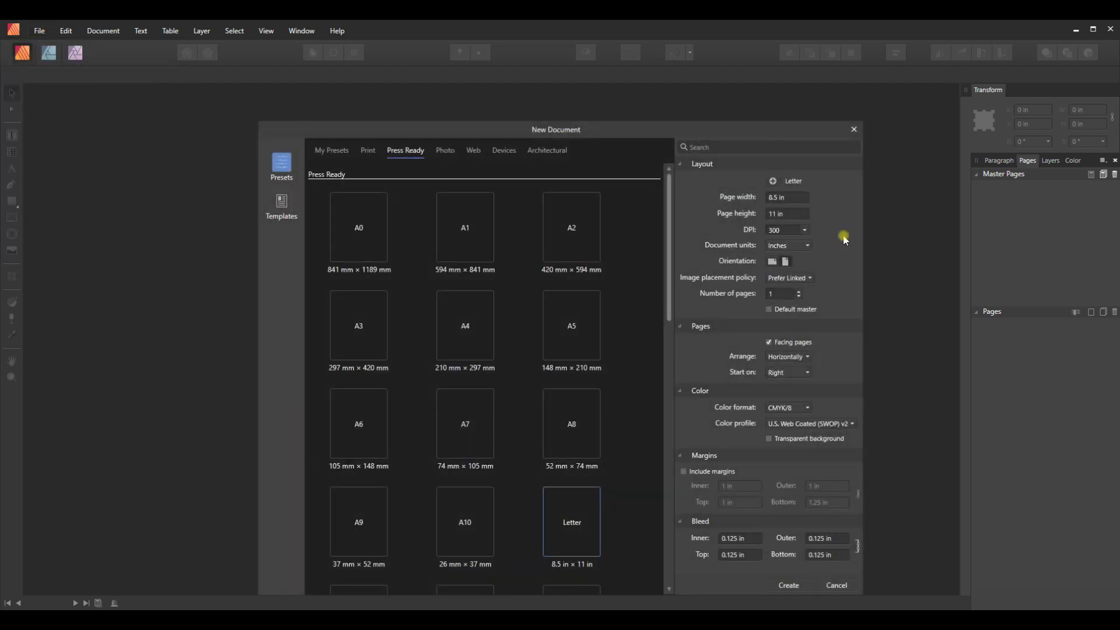
{"action": "left_click", "coordinate": [778, 199]}
{"action": "type", "text": "3"}
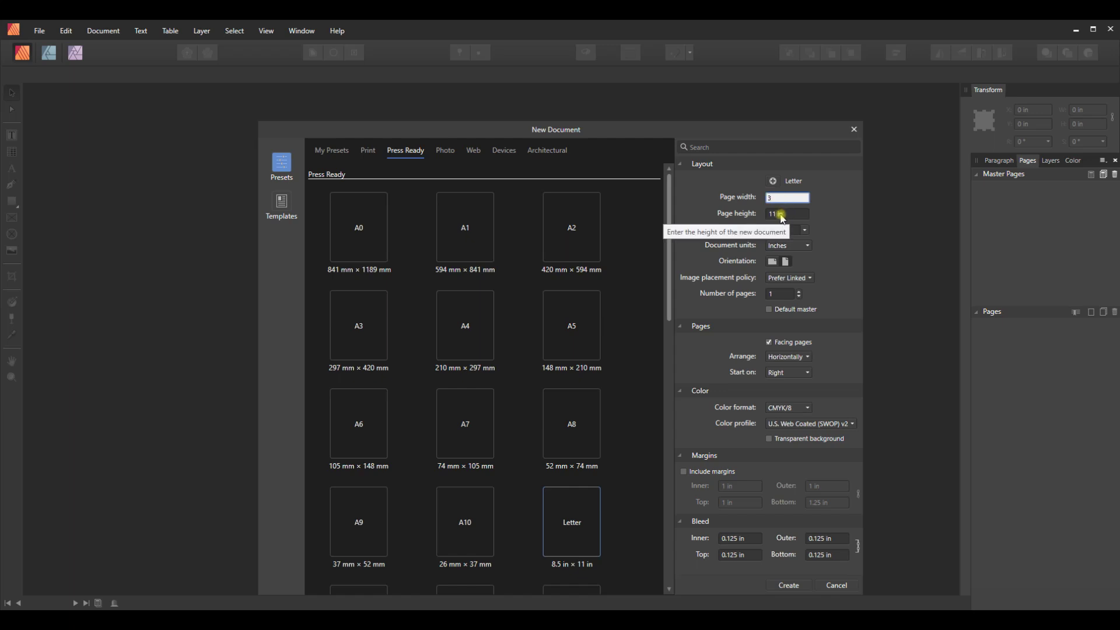
{"action": "left_click", "coordinate": [782, 215]}
{"action": "type", "text": "2.5"}
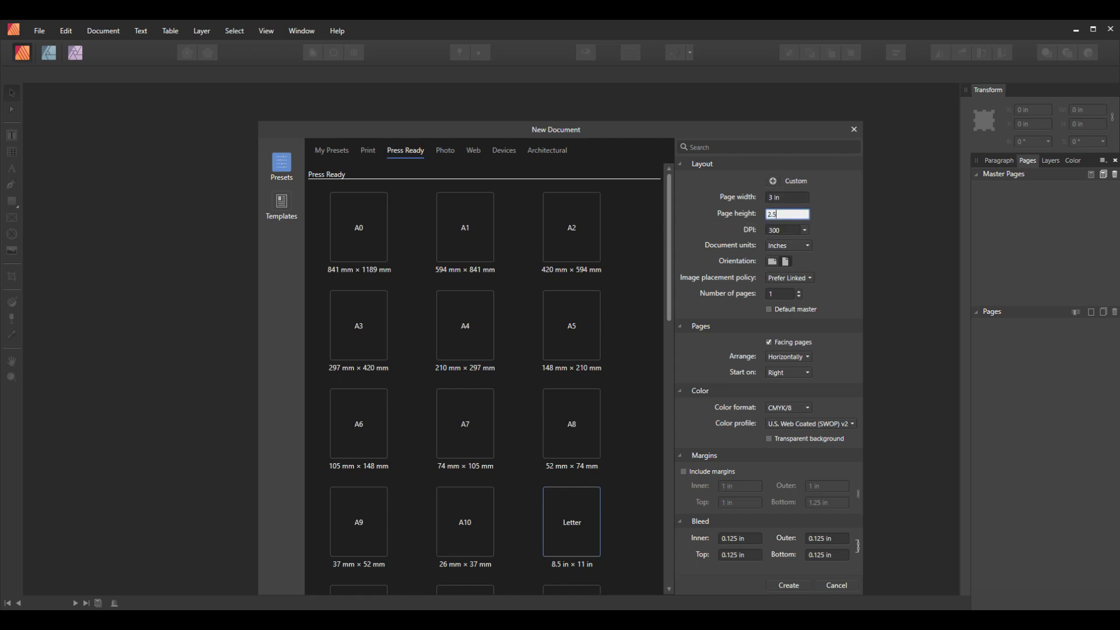
Show the new document's page size in pixels, and return the document units to inches
{"action": "left_click", "coordinate": [780, 250]}
{"action": "left_click", "coordinate": [779, 260]}
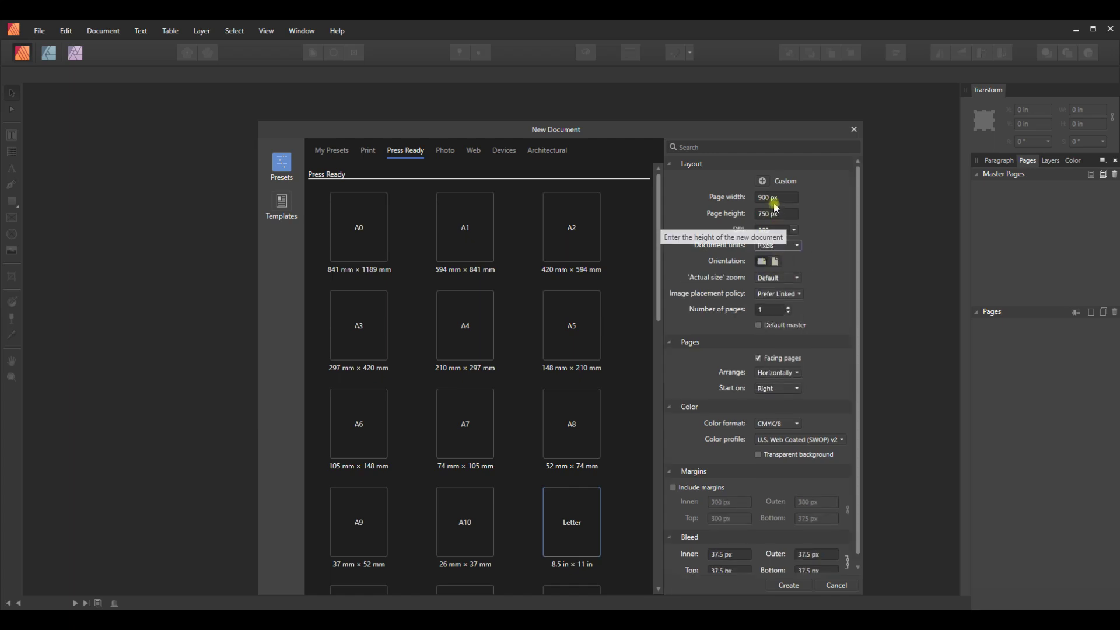
{"action": "left_click", "coordinate": [780, 246]}
{"action": "left_click", "coordinate": [771, 300]}
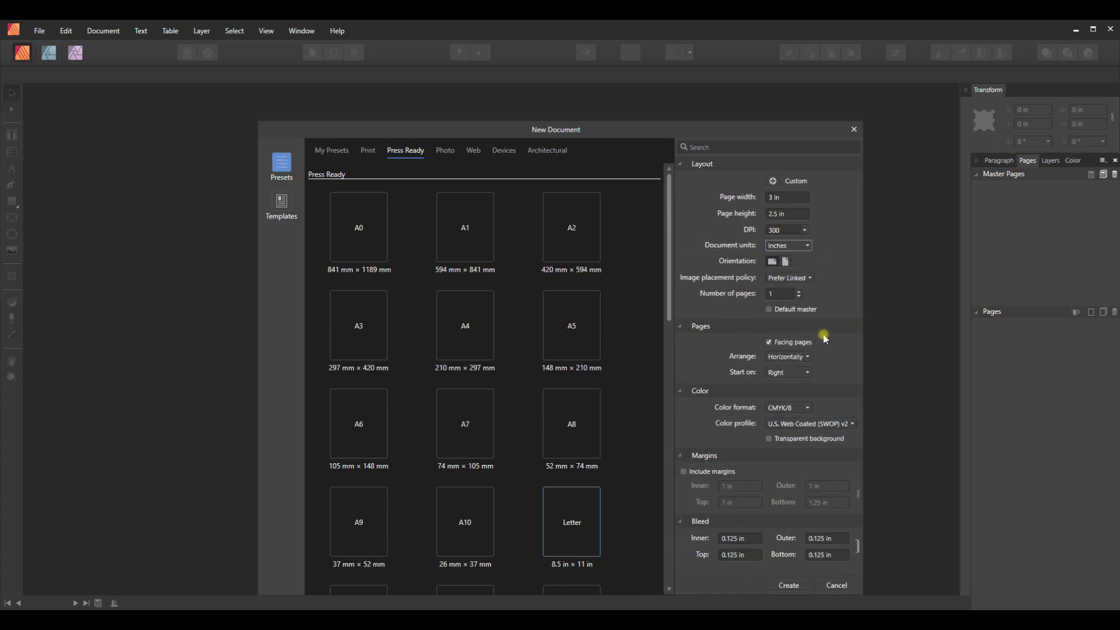
Turn off facing pages and set the document's color format to RGB/8
{"action": "left_click", "coordinate": [769, 342]}
{"action": "left_click", "coordinate": [801, 412]}
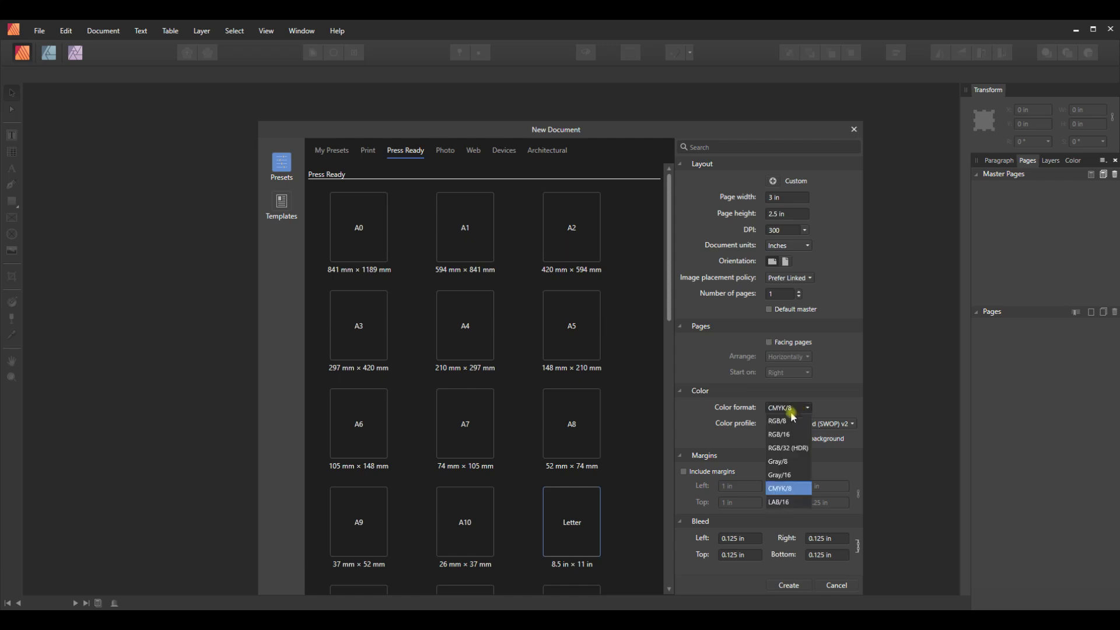
{"action": "left_click", "coordinate": [779, 421]}
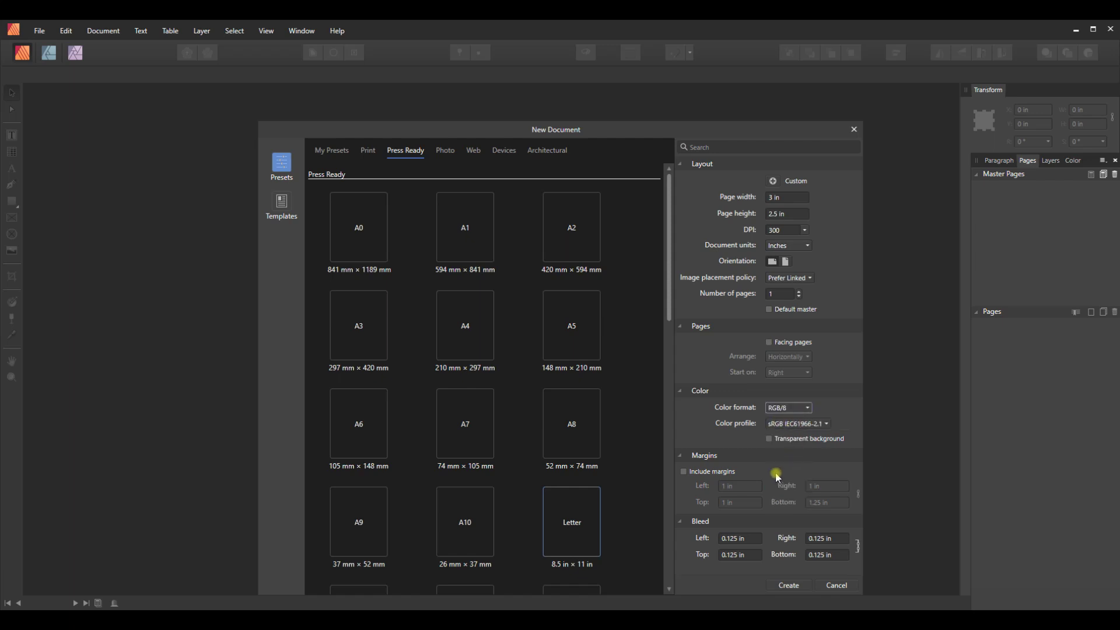
{"action": "left_click", "coordinate": [769, 438]}
Set the bleed to 0 in on all sides and create the document
{"action": "left_click", "coordinate": [740, 539]}
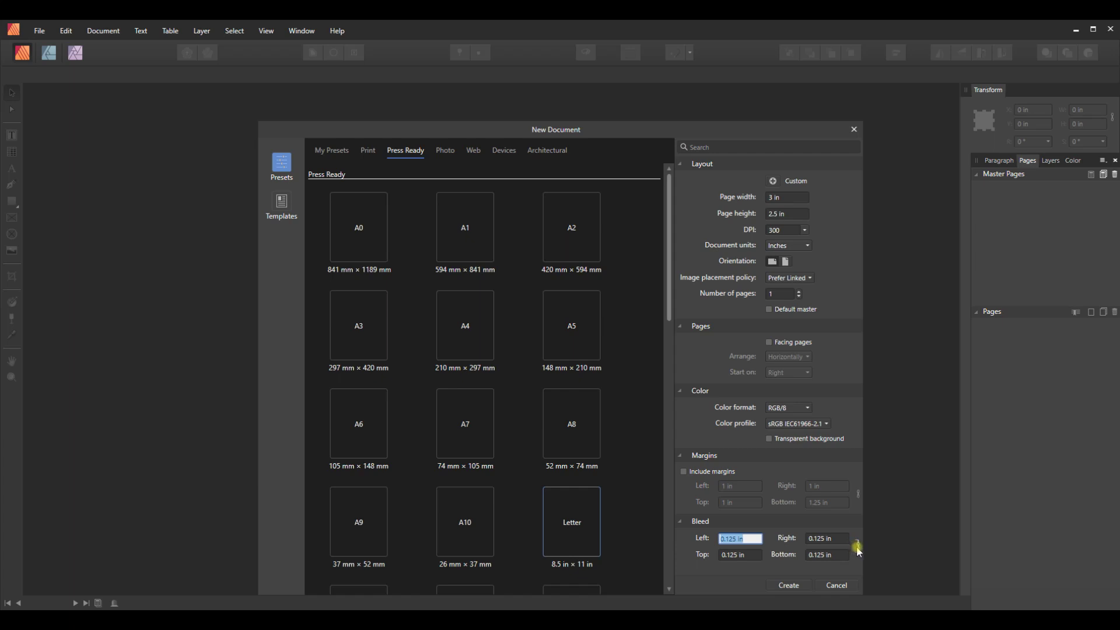
{"action": "type", "text": "0"}
{"action": "key", "text": "Return"}
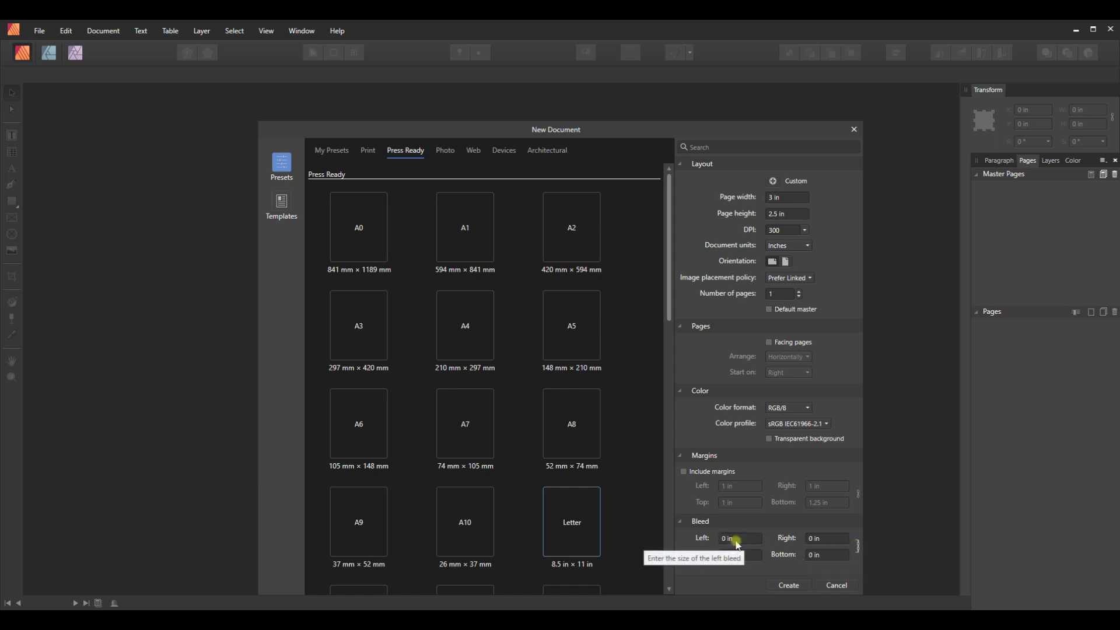
{"action": "left_click", "coordinate": [794, 588]}
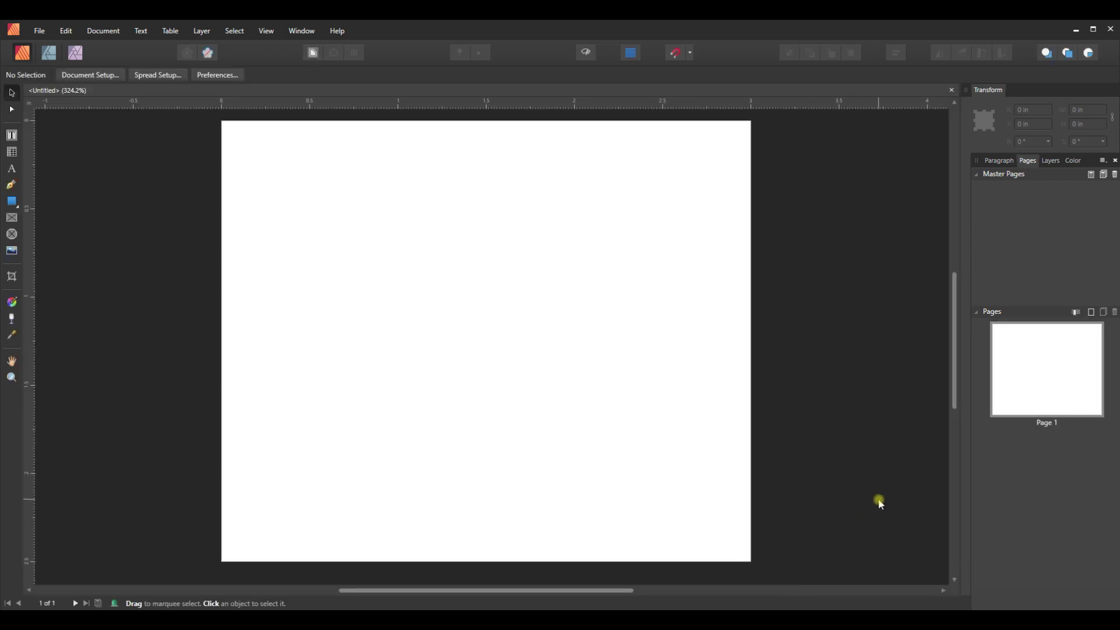
Add a master page named Sunday with the existing 3 × 2.5 in dimensions
{"action": "scroll", "coordinate": [832, 478], "scroll_direction": "up", "scroll_amount": 2}
{"action": "scroll", "coordinate": [831, 478], "scroll_direction": "down", "scroll_amount": 2}
{"action": "scroll", "coordinate": [833, 477], "scroll_direction": "up", "scroll_amount": 1}
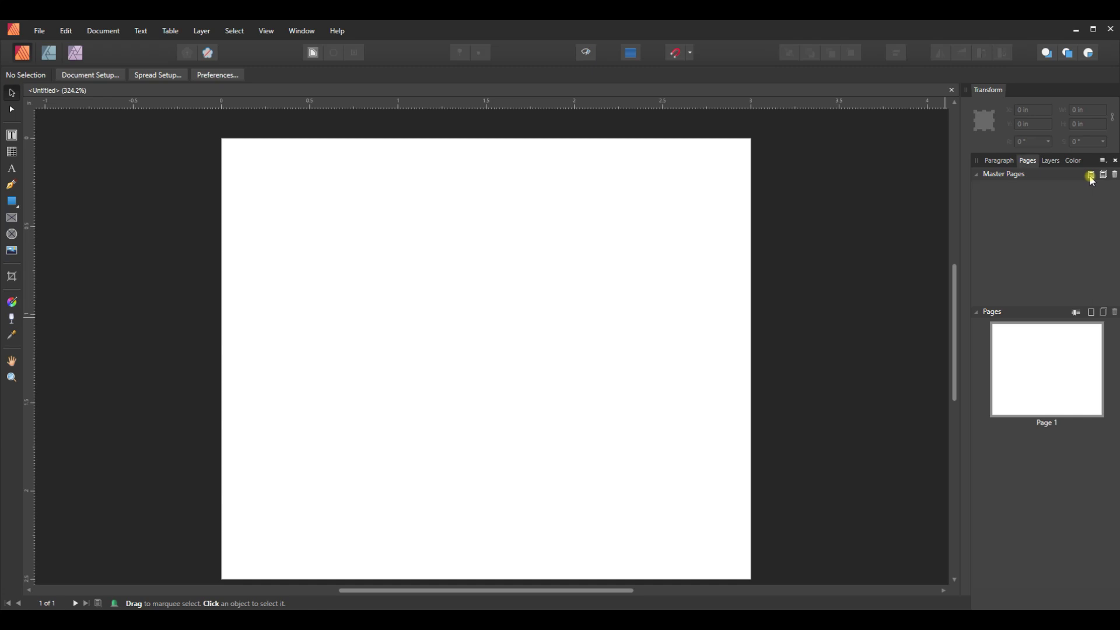
{"action": "left_click", "coordinate": [1091, 177]}
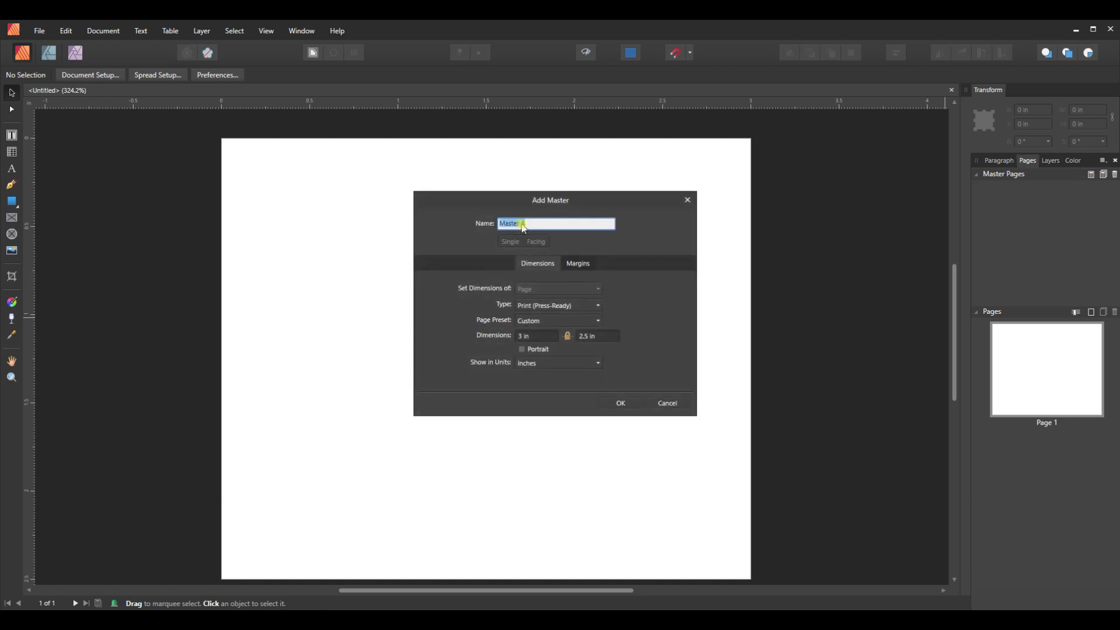
{"action": "type", "text": "Sunday"}
{"action": "left_click", "coordinate": [619, 403]}
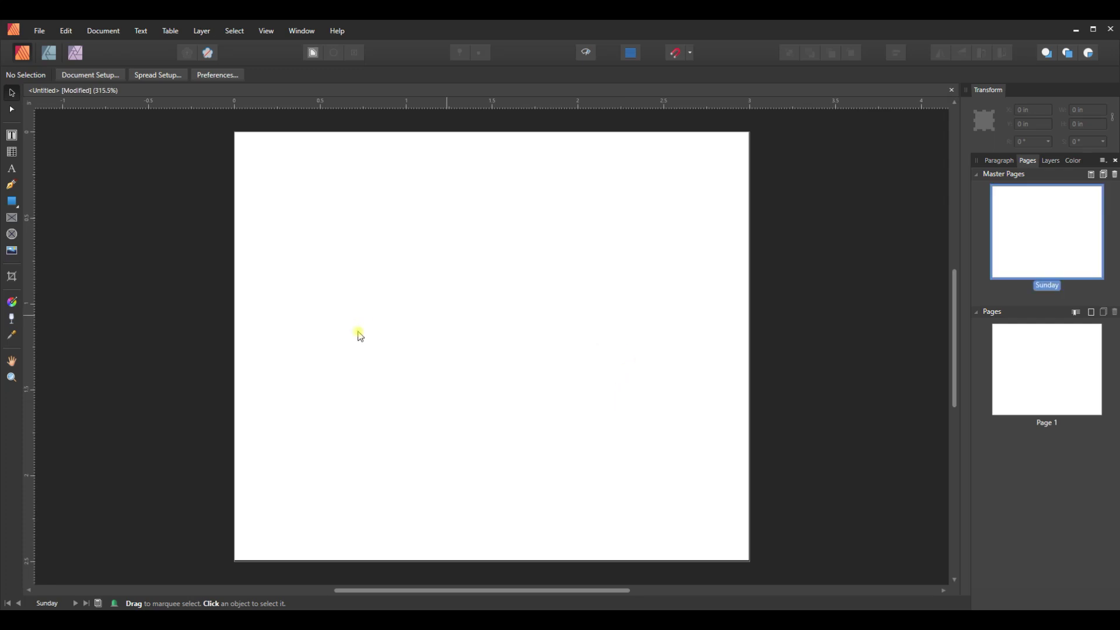
Draw a table about 2.73 in wide and 1.89 in high on the Sunday master, and set it to 7 rows
{"action": "left_click", "coordinate": [11, 153]}
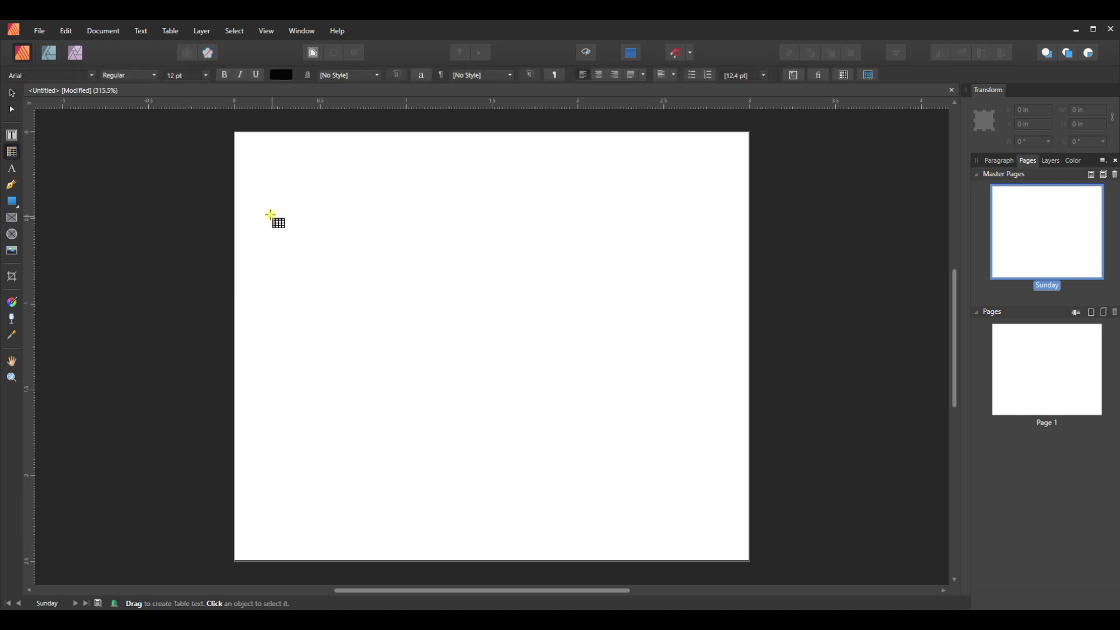
{"action": "left_click_drag", "start_coordinate": [259, 209], "coordinate": [728, 531]}
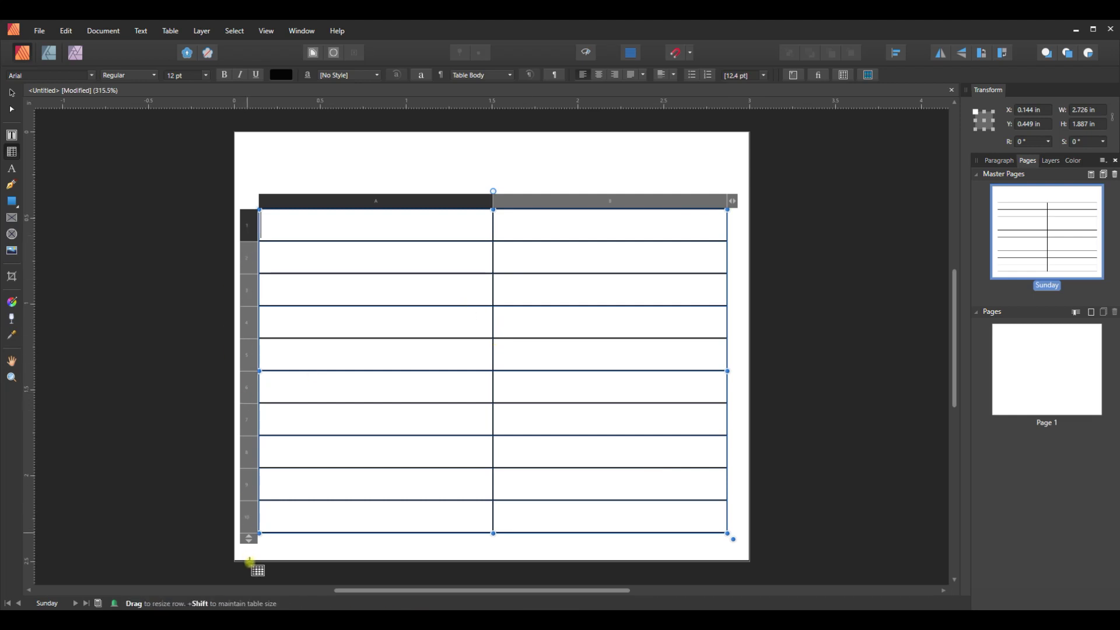
{"action": "mouse_move", "coordinate": [252, 544]}
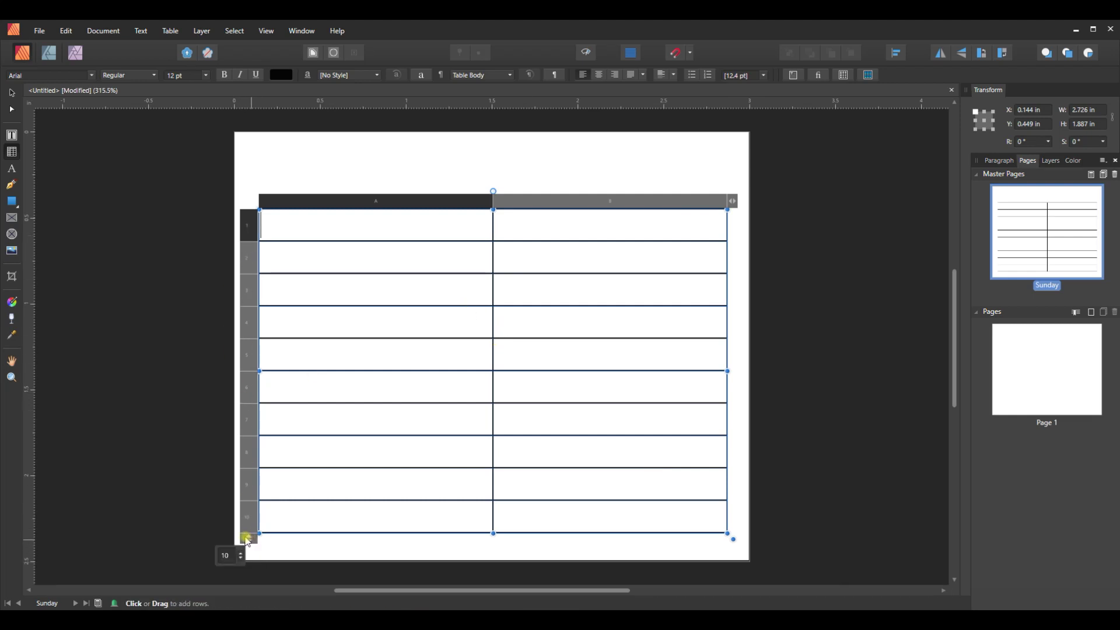
{"action": "left_click", "coordinate": [230, 556]}
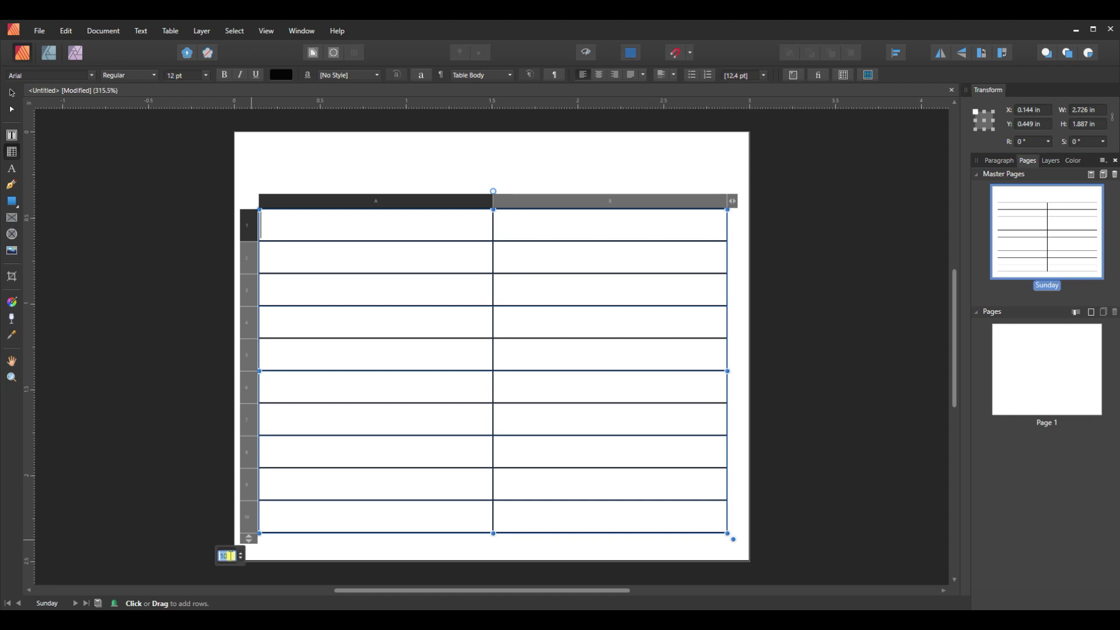
{"action": "type", "text": "7"}
{"action": "key", "text": "Return"}
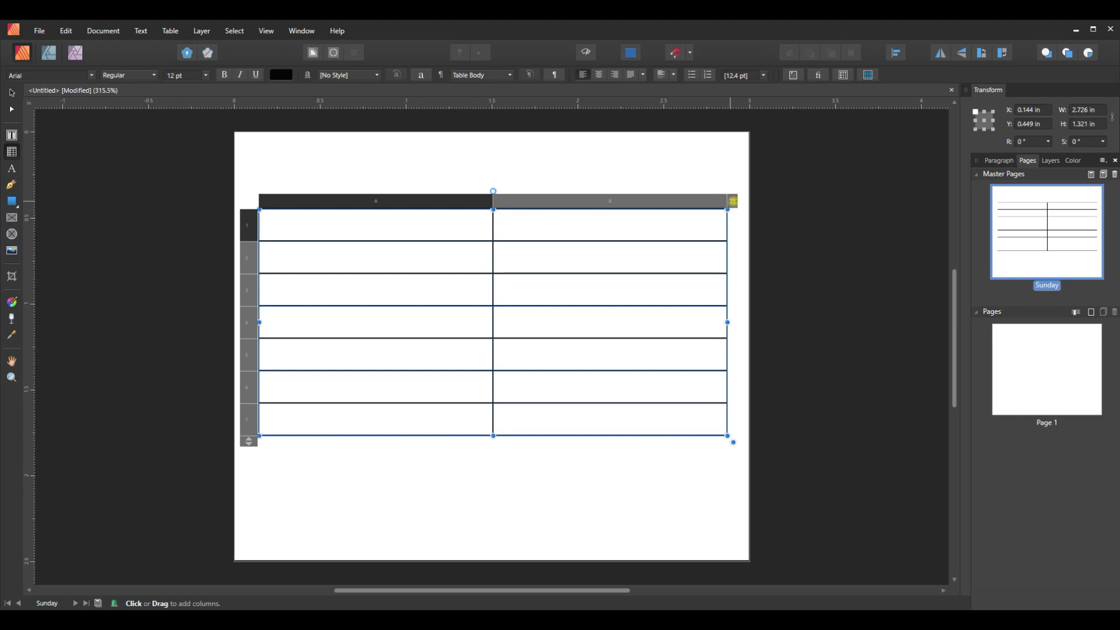
Set the table's number of columns to 7
{"action": "left_click", "coordinate": [731, 201]}
{"action": "left_click", "coordinate": [703, 217]}
{"action": "type", "text": "7"}
{"action": "key", "text": "Return"}
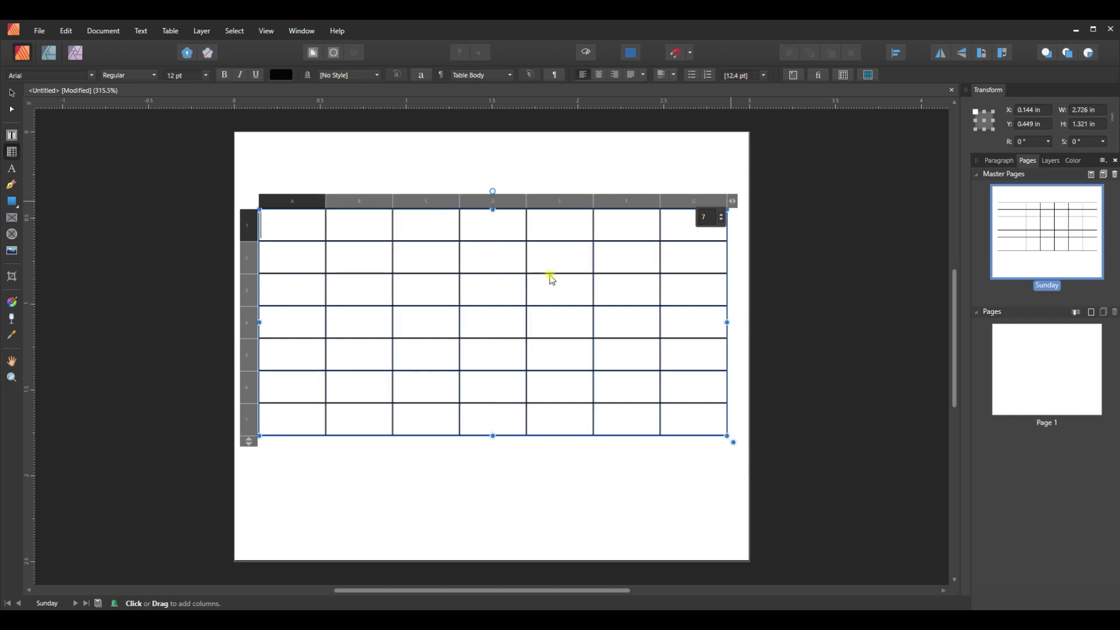
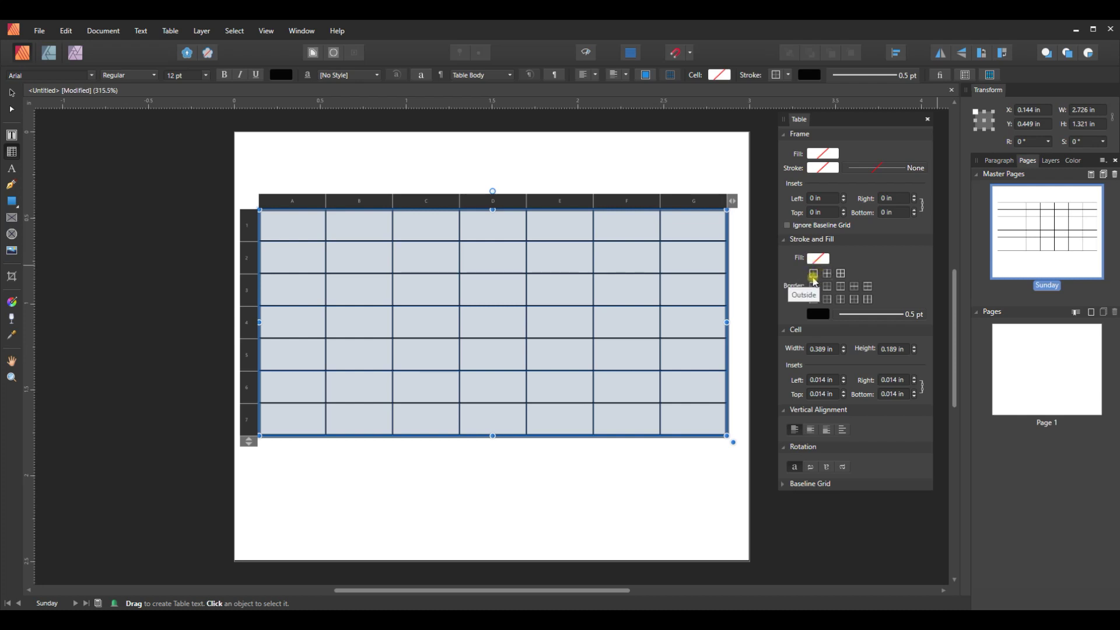
Remove all vertical borders from the table cells by setting both their stroke color and line style to none
{"action": "left_click", "coordinate": [868, 299]}
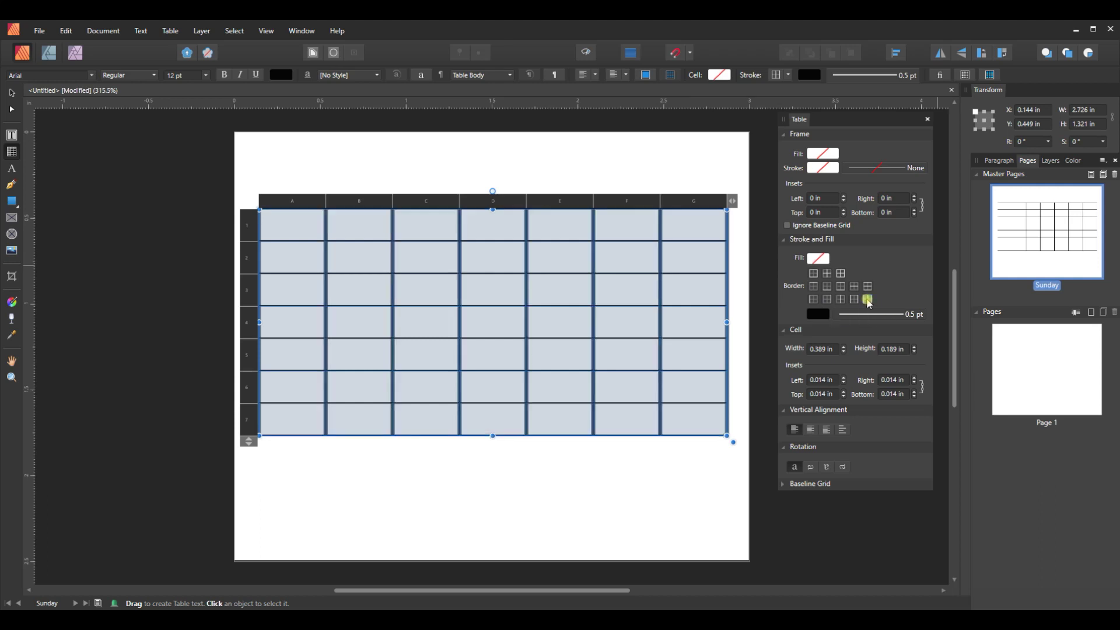
{"action": "left_click", "coordinate": [819, 315]}
{"action": "left_click", "coordinate": [903, 336]}
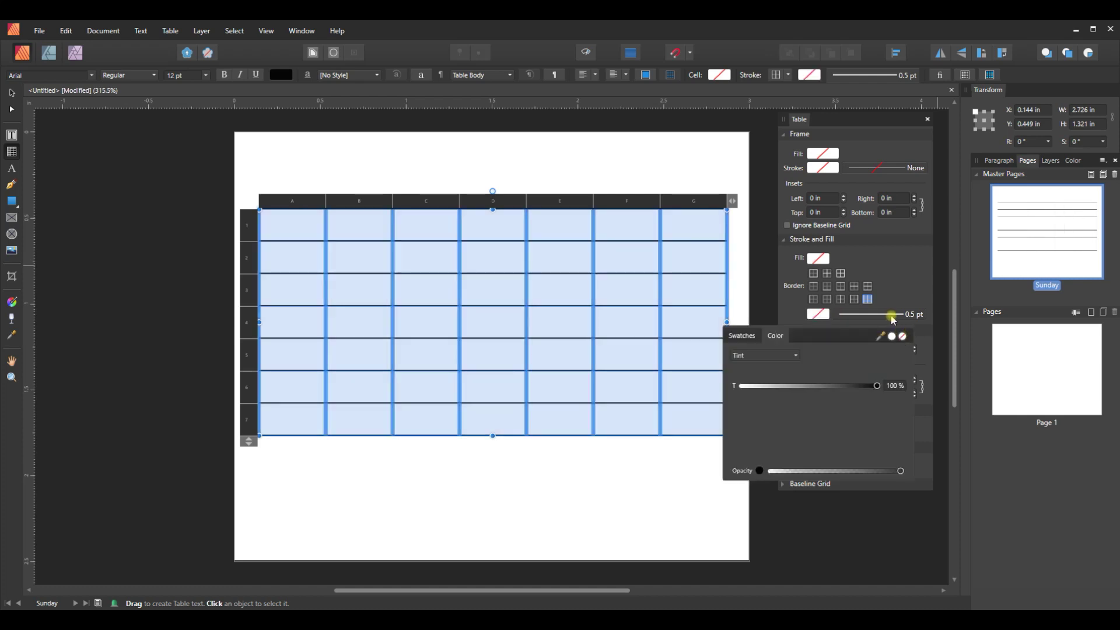
{"action": "left_click", "coordinate": [889, 315]}
{"action": "left_click", "coordinate": [890, 315]}
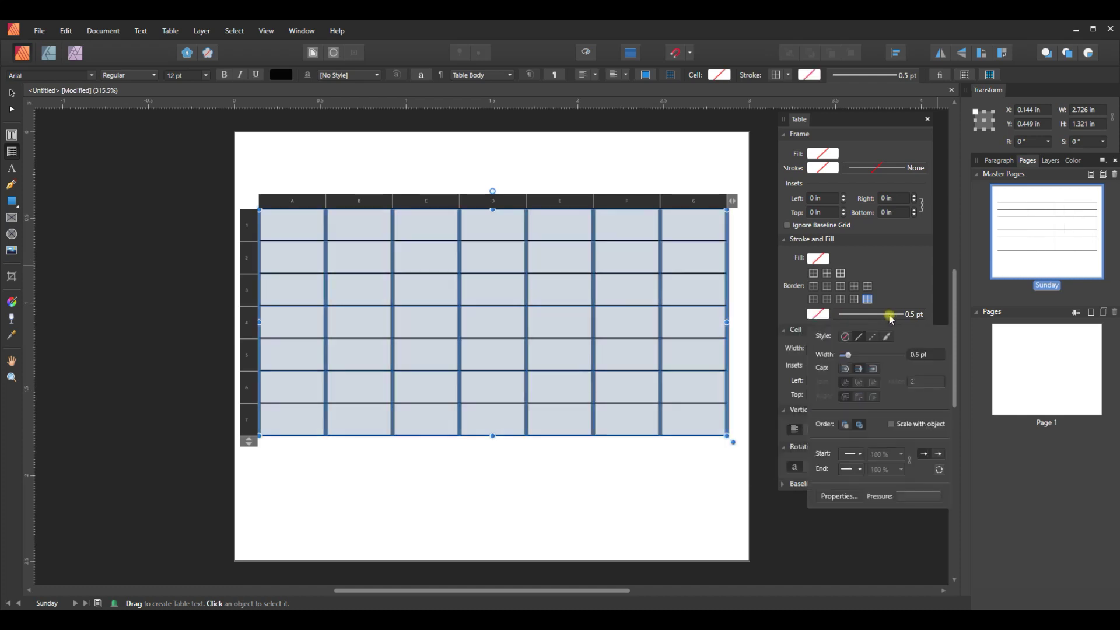
{"action": "left_click", "coordinate": [846, 338]}
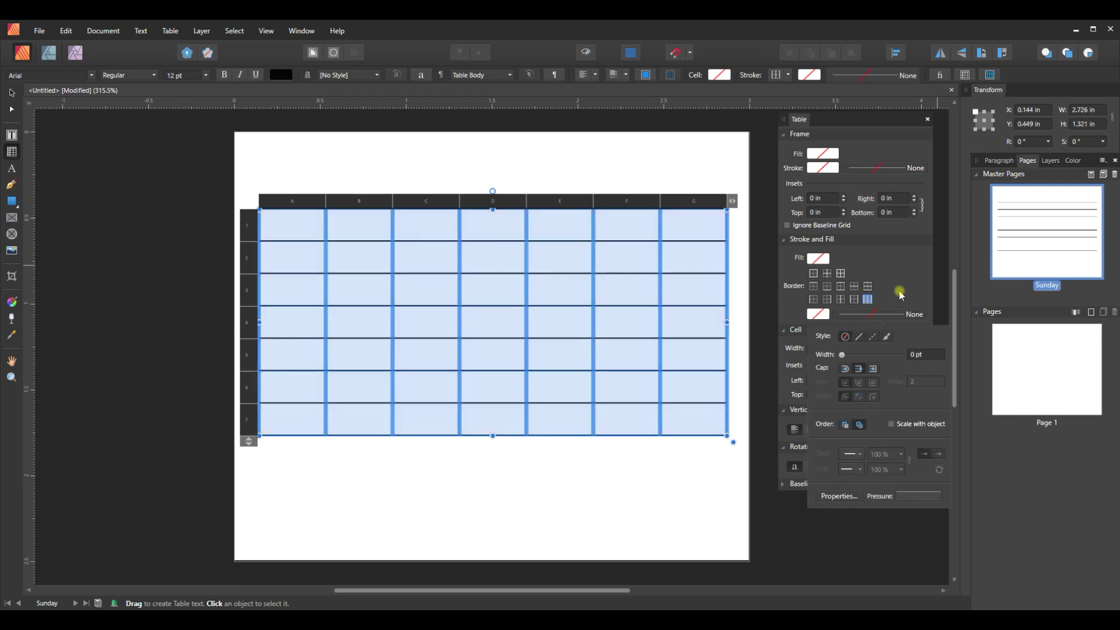
Remove all horizontal borders from the table cells by setting their stroke color and line style to none, and deselect the table
{"action": "left_click", "coordinate": [868, 287]}
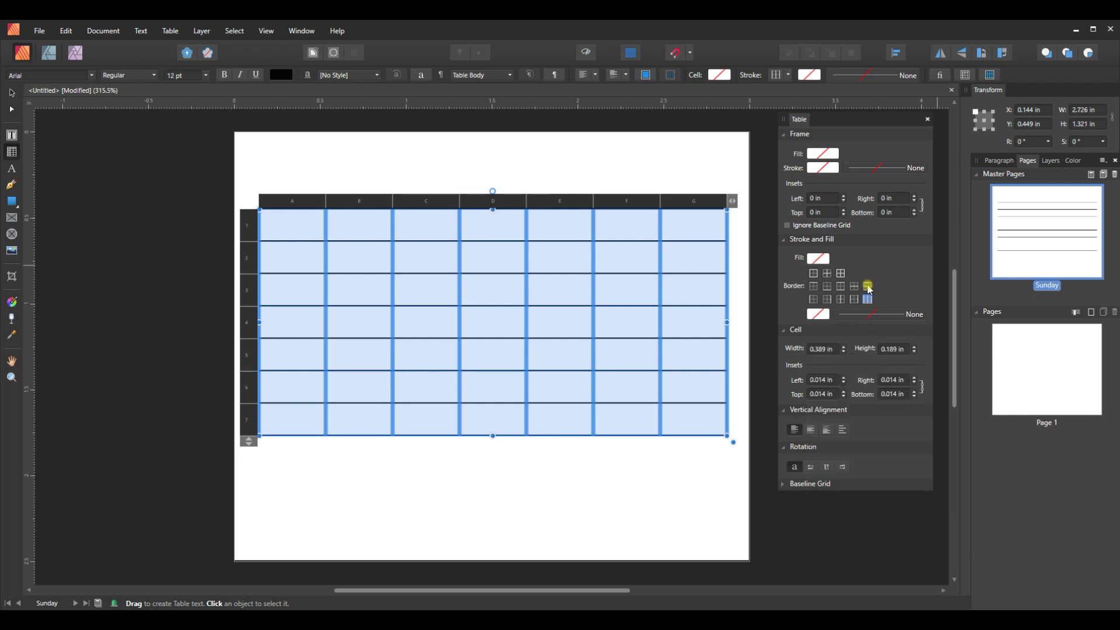
{"action": "left_click", "coordinate": [868, 286]}
{"action": "left_click", "coordinate": [815, 314]}
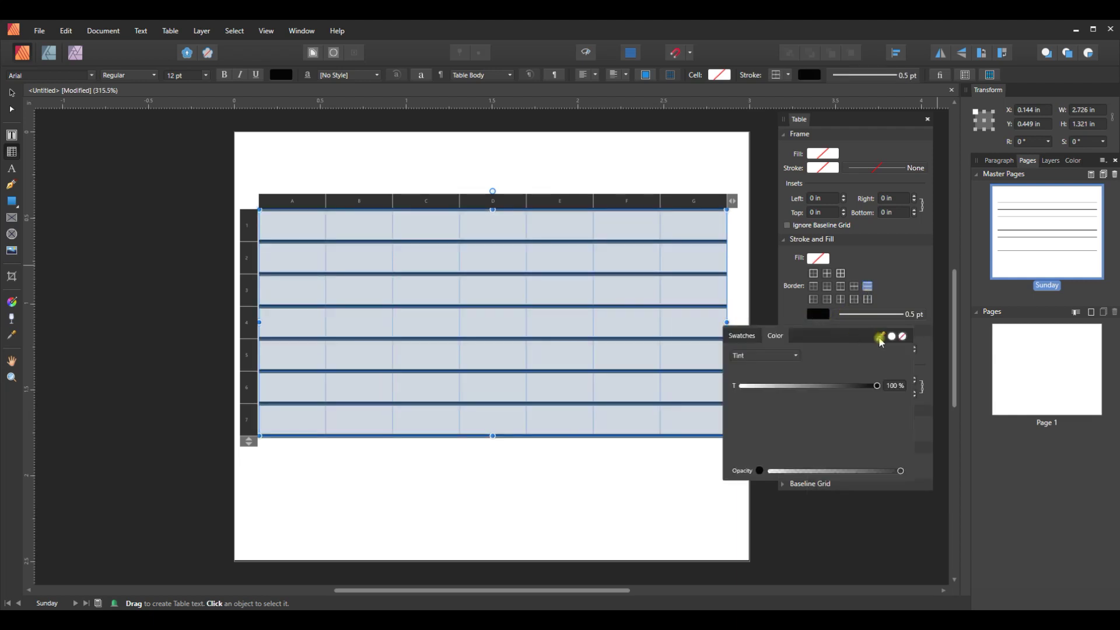
{"action": "left_click", "coordinate": [902, 336]}
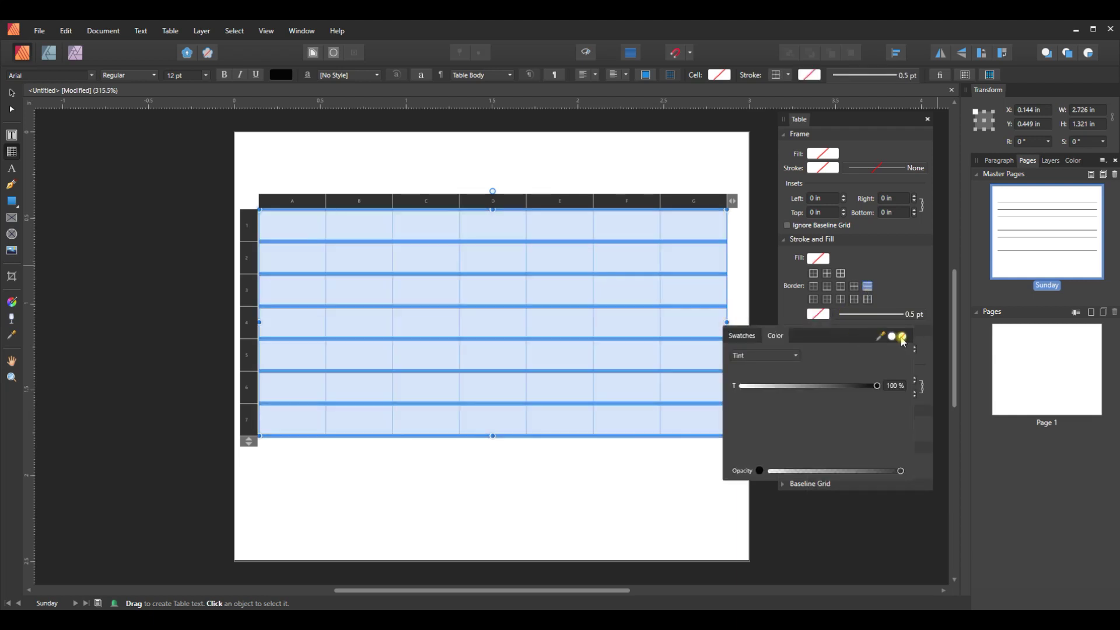
{"action": "left_click", "coordinate": [863, 319]}
{"action": "left_click_drag", "start_coordinate": [860, 336], "coordinate": [845, 336]}
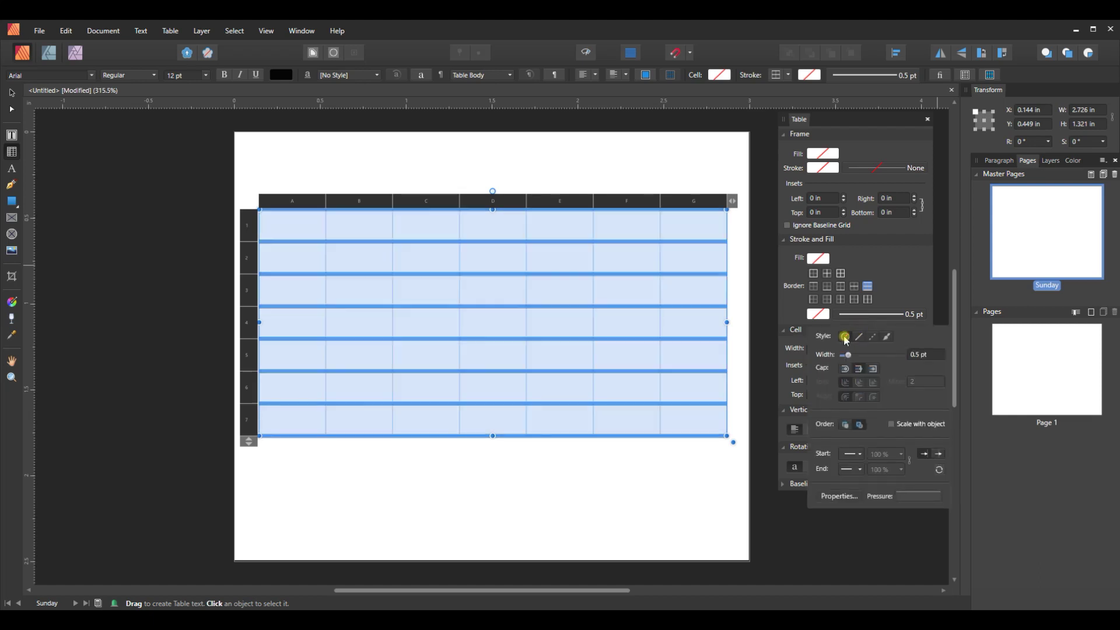
{"action": "left_click", "coordinate": [671, 475]}
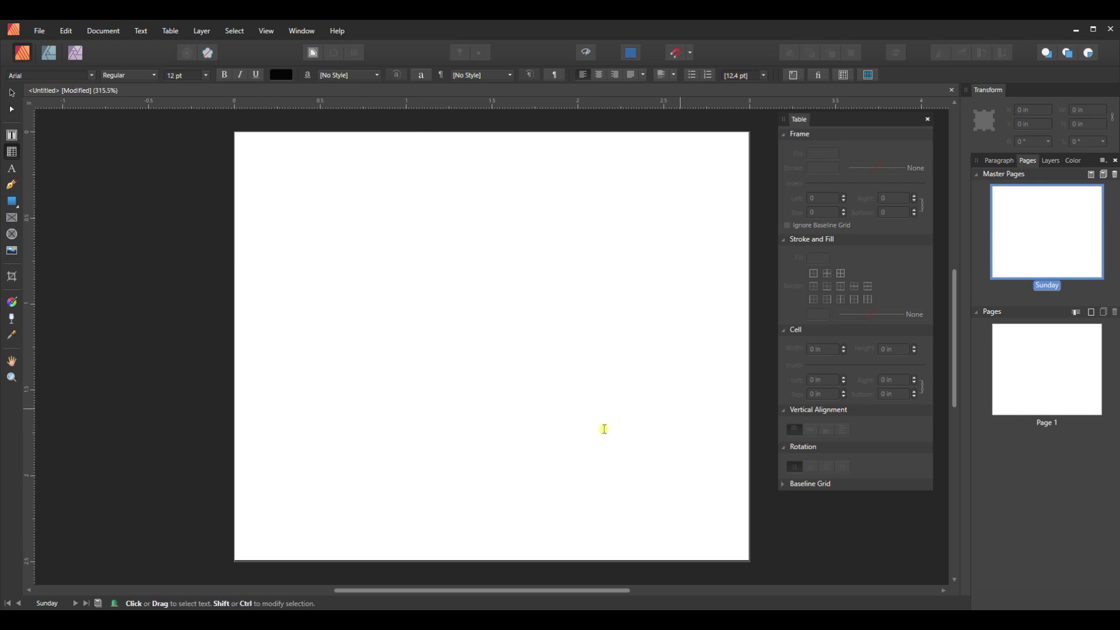
Center the text both horizontally and vertically in all cells of the table
{"action": "left_click", "coordinate": [360, 315]}
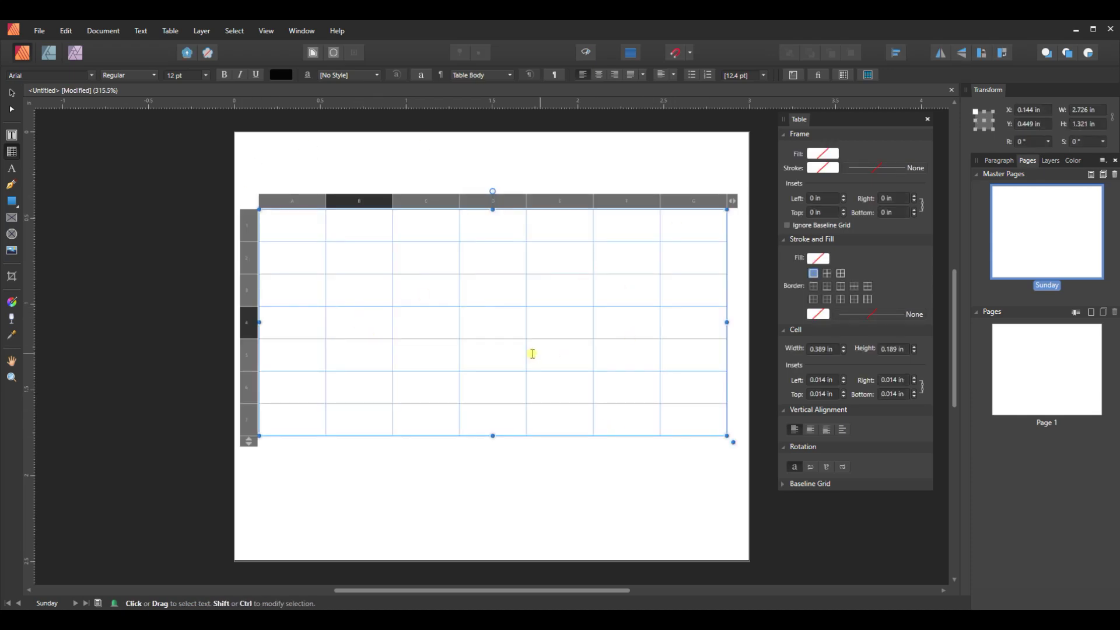
{"action": "left_click_drag", "start_coordinate": [282, 225], "coordinate": [434, 256]}
{"action": "left_click", "coordinate": [709, 417], "text": "shift"}
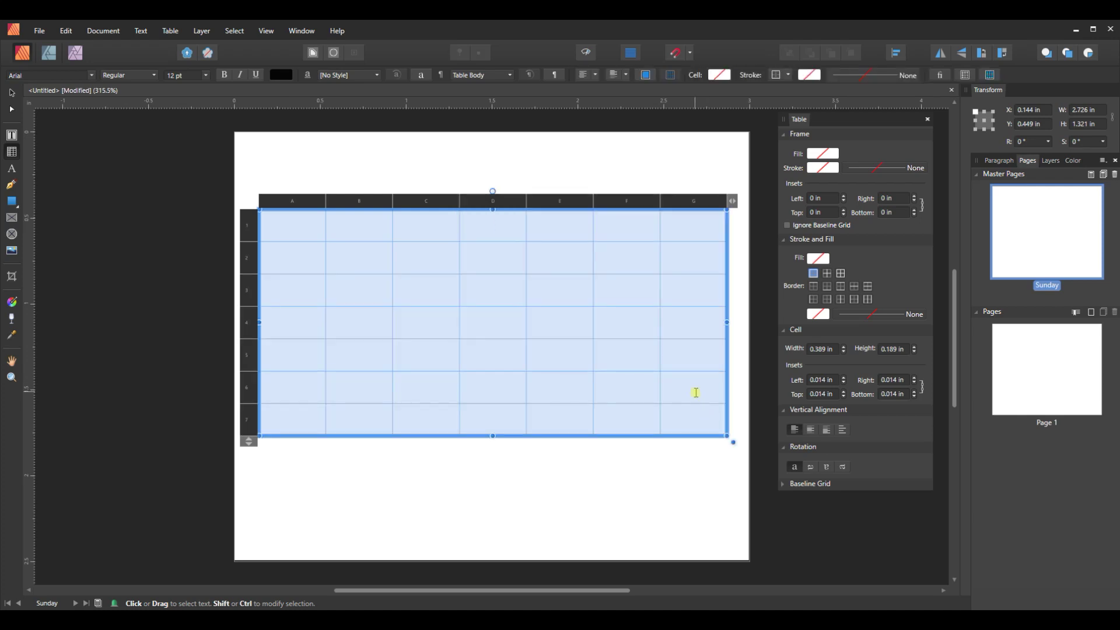
{"action": "left_click", "coordinate": [927, 119]}
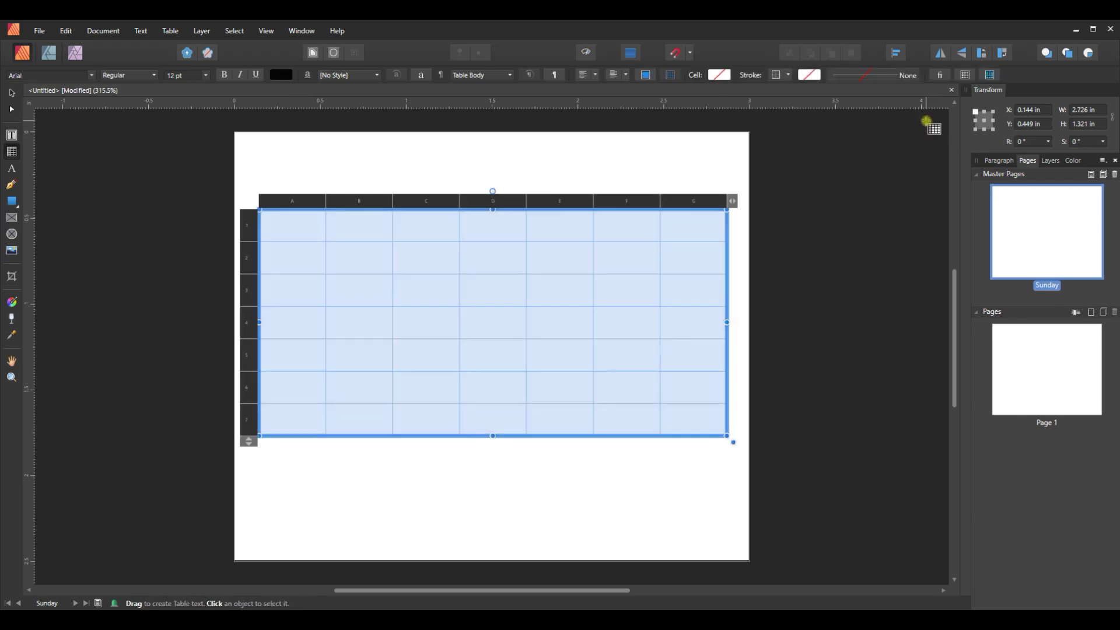
{"action": "left_click", "coordinate": [596, 76]}
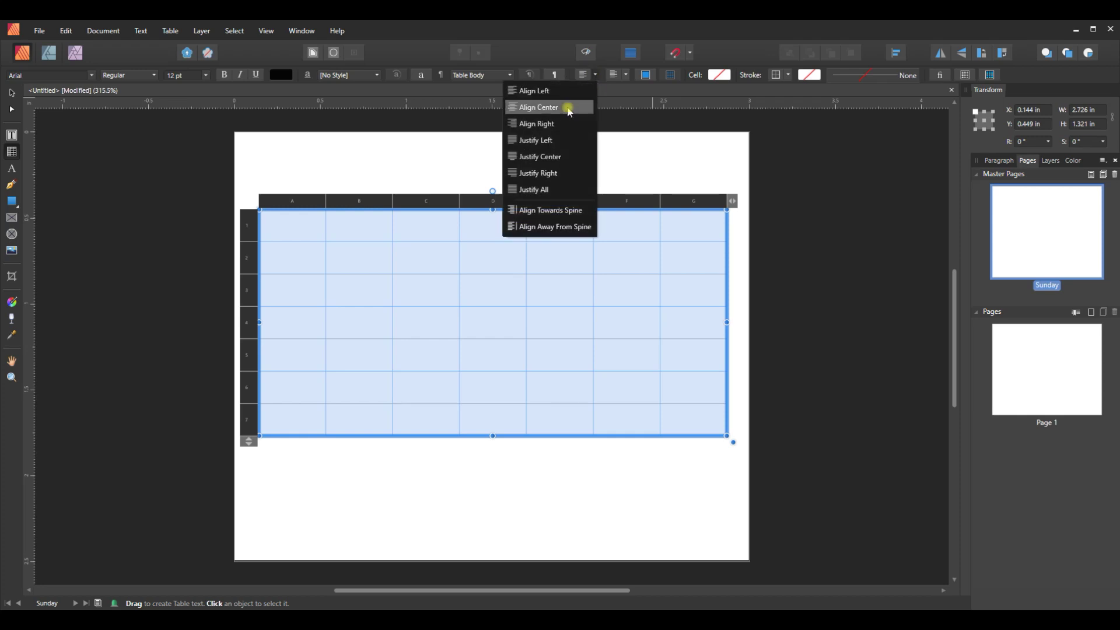
{"action": "left_click", "coordinate": [550, 110]}
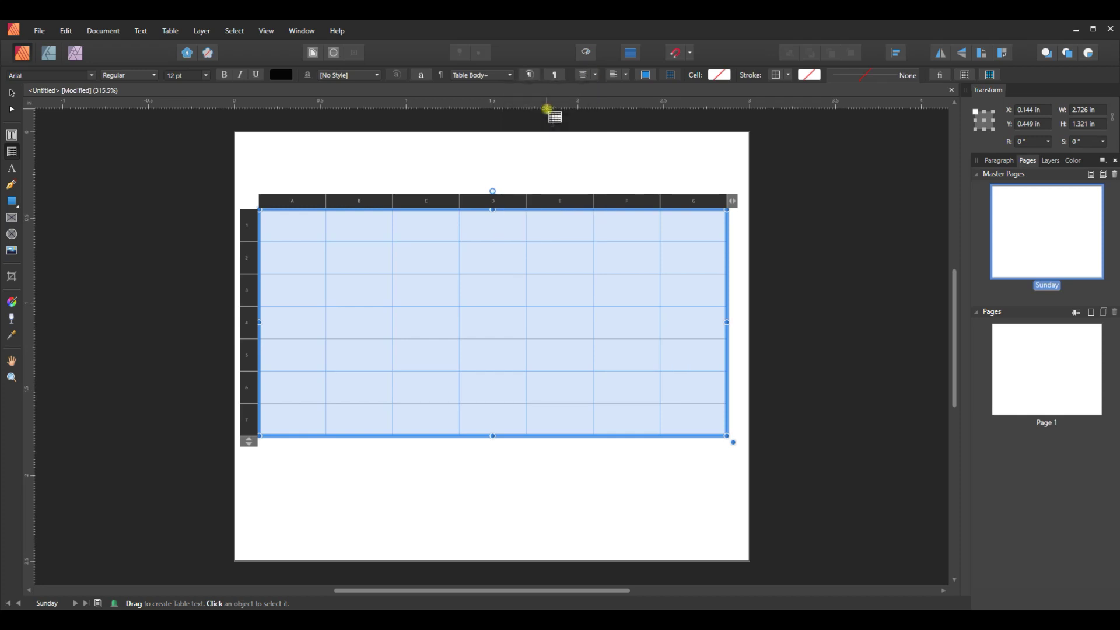
{"action": "left_click", "coordinate": [627, 76]}
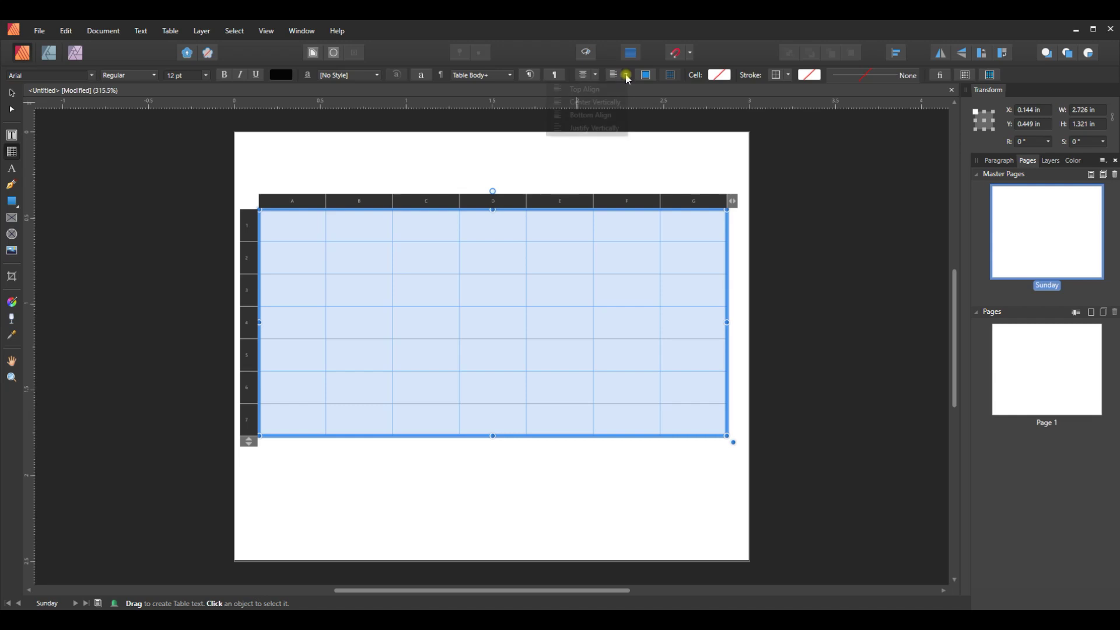
{"action": "left_click", "coordinate": [596, 102]}
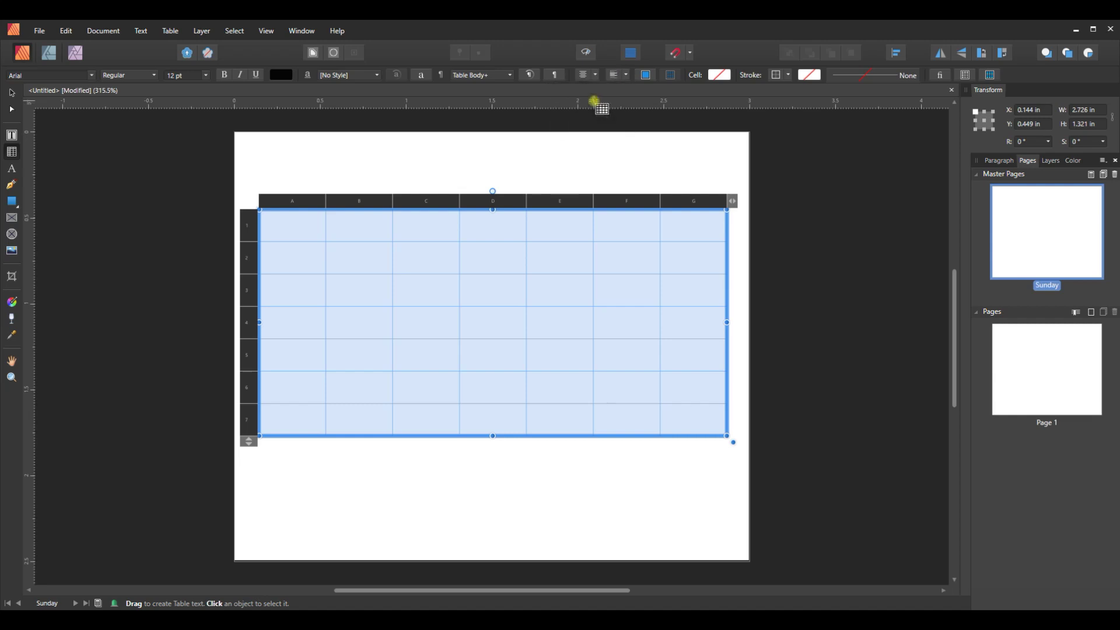
Fill the table's first row with the weekday initials S, M, T, W, T, F, S
{"action": "left_click", "coordinate": [296, 226]}
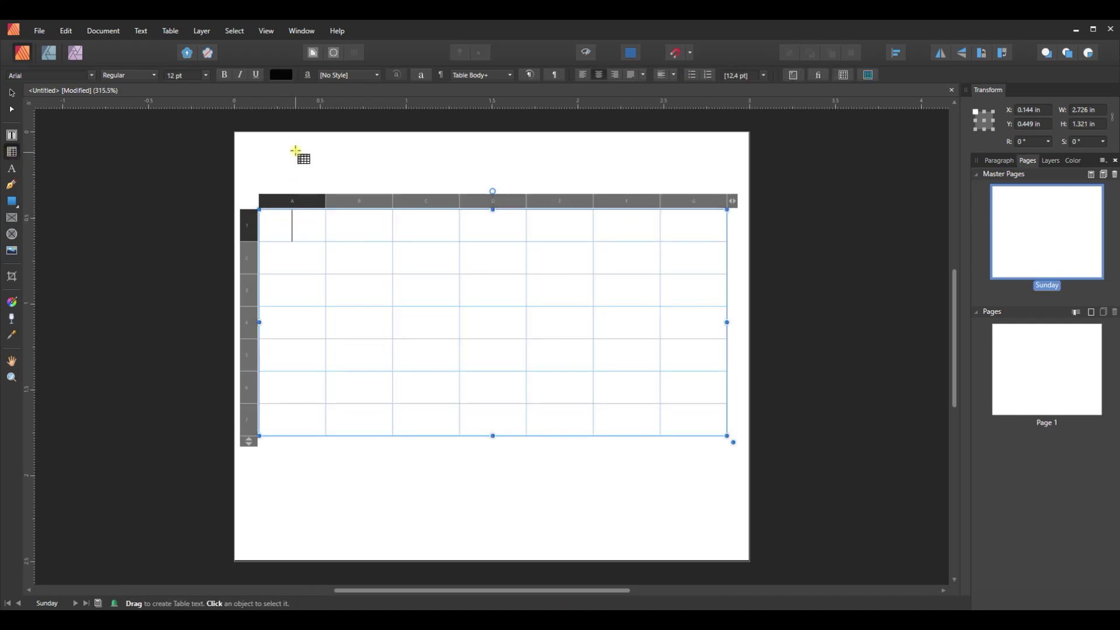
{"action": "type", "text": "S"}
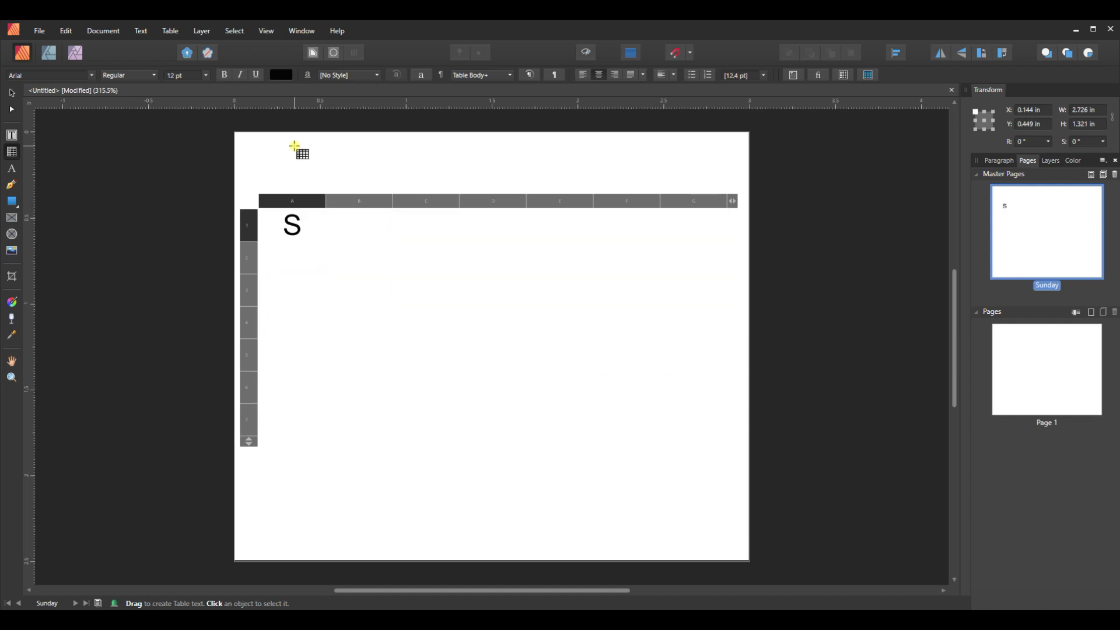
{"action": "key", "text": "Tab"}
{"action": "type", "text": "M"}
{"action": "key", "text": "Tab"}
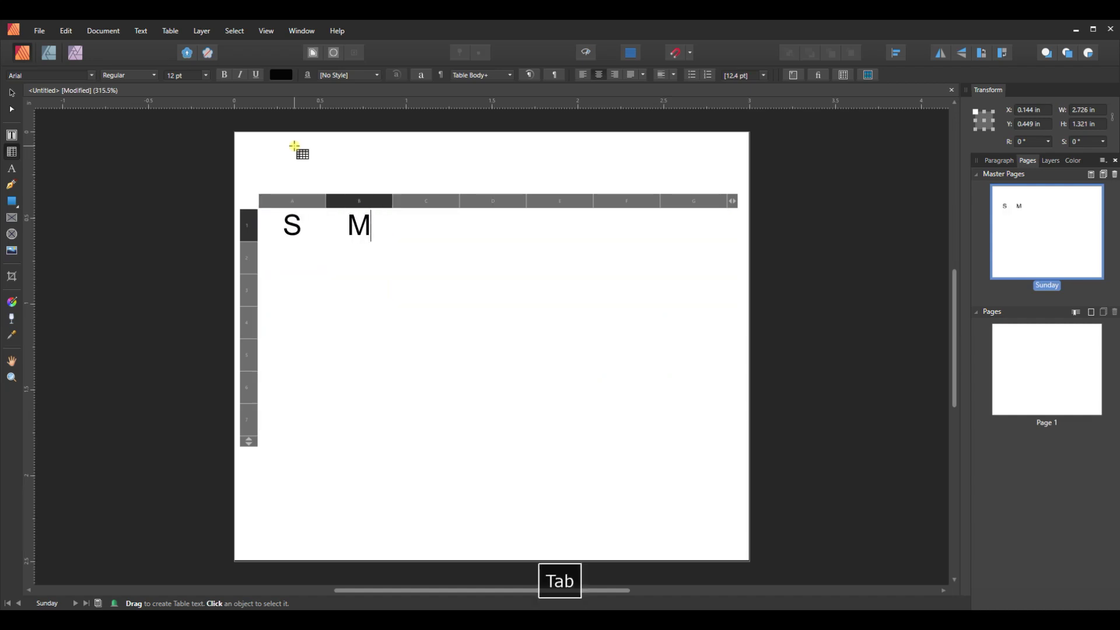
{"action": "type", "text": "T"}
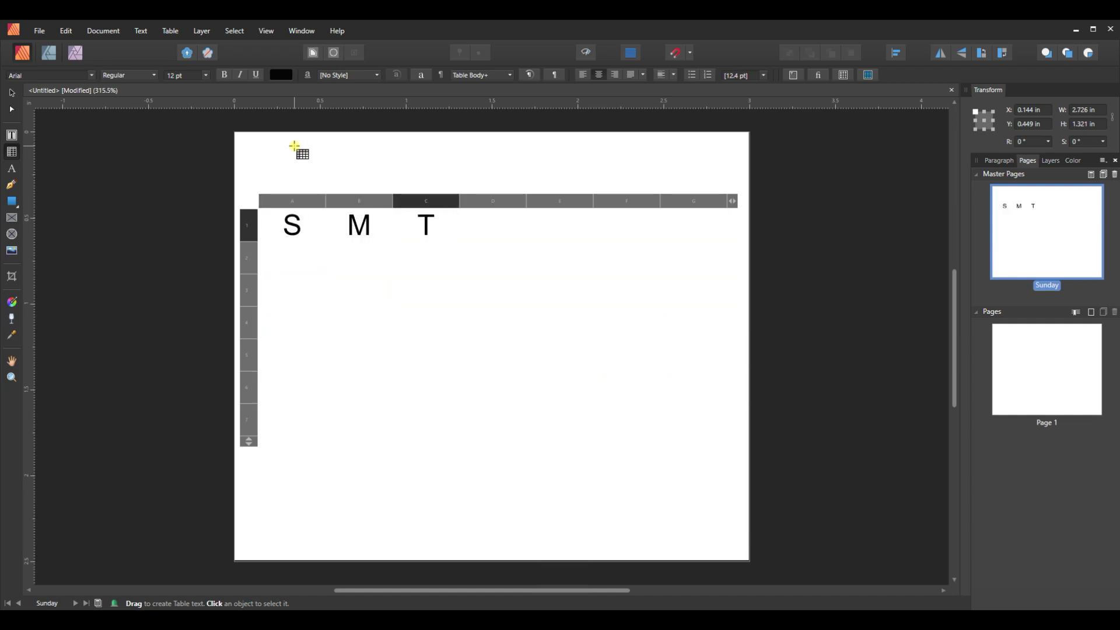
{"action": "key", "text": "Tab"}
{"action": "type", "text": "W"}
{"action": "key", "text": "Tab"}
{"action": "type", "text": "T"}
{"action": "key", "text": "Tab"}
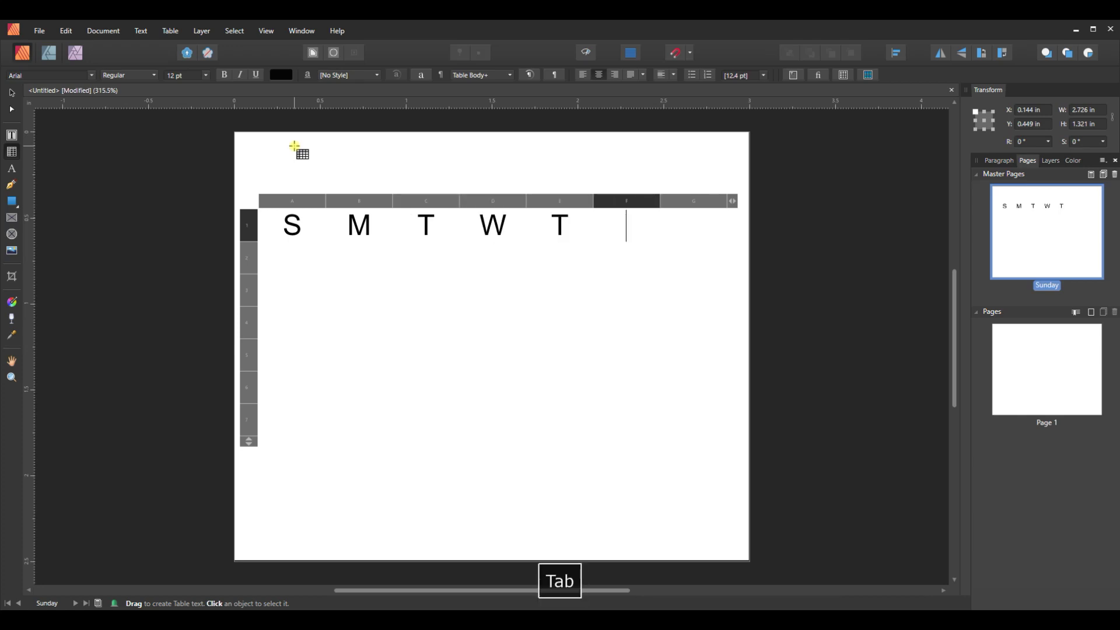
{"action": "type", "text": "F"}
{"action": "key", "text": "Tab"}
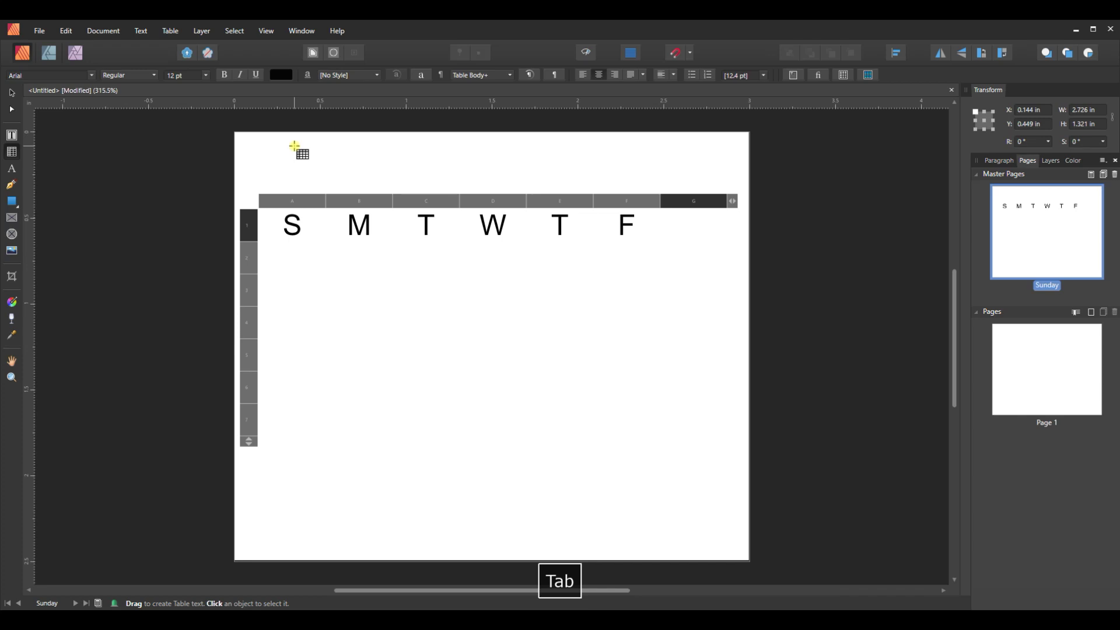
{"action": "type", "text": "S"}
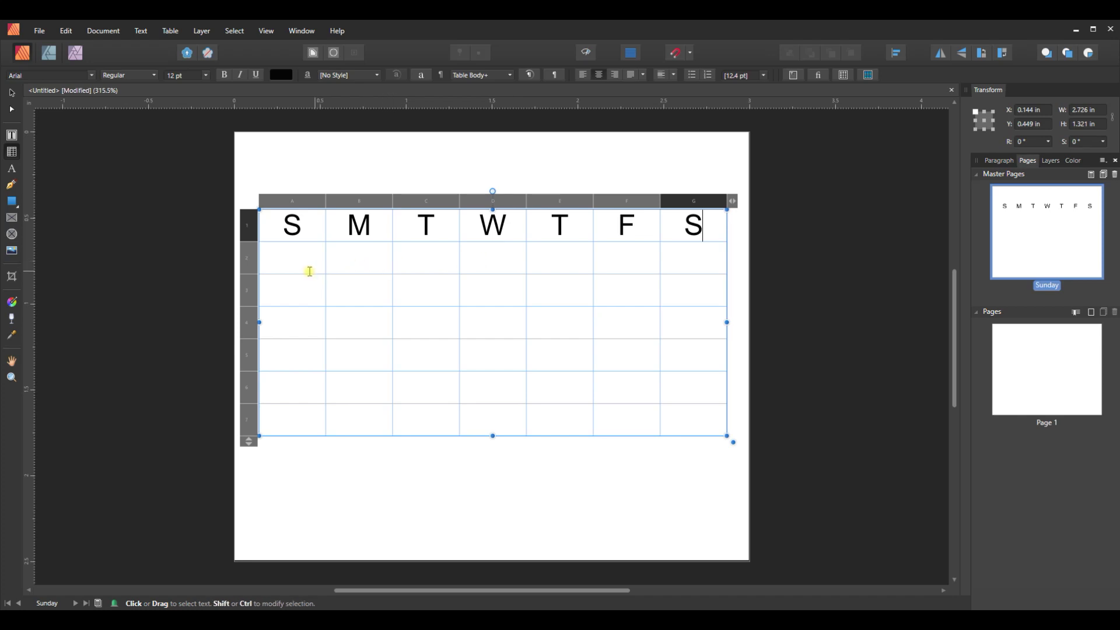
Fill the table's second row with the dates 1 to 7, one per cell
{"action": "left_click", "coordinate": [290, 259]}
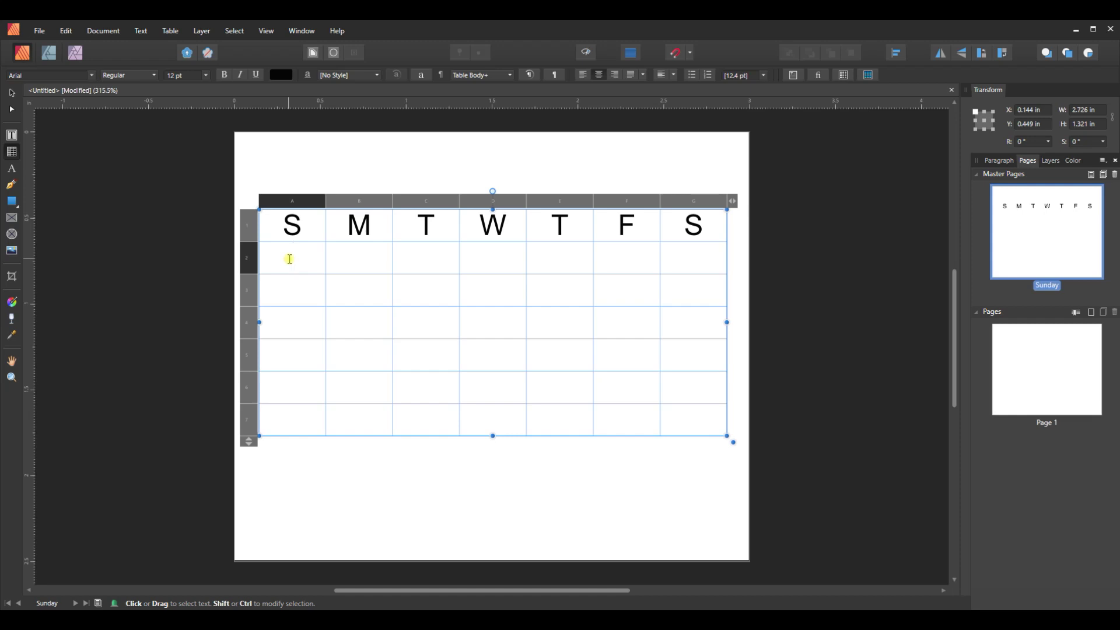
{"action": "type", "text": "1"}
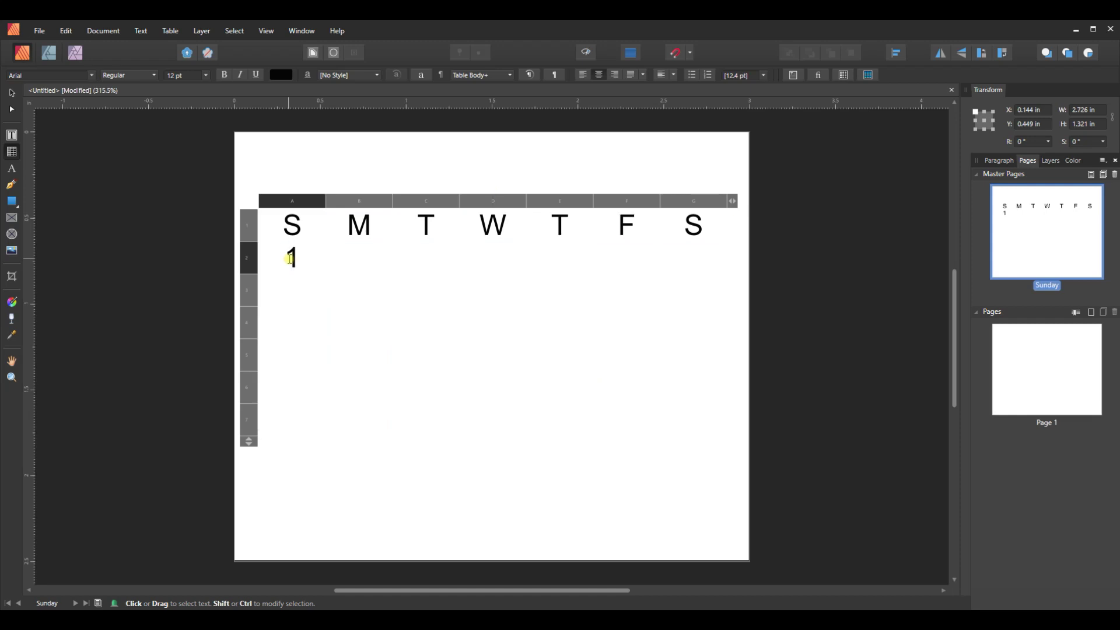
{"action": "key", "text": "Tab"}
{"action": "type", "text": "2"}
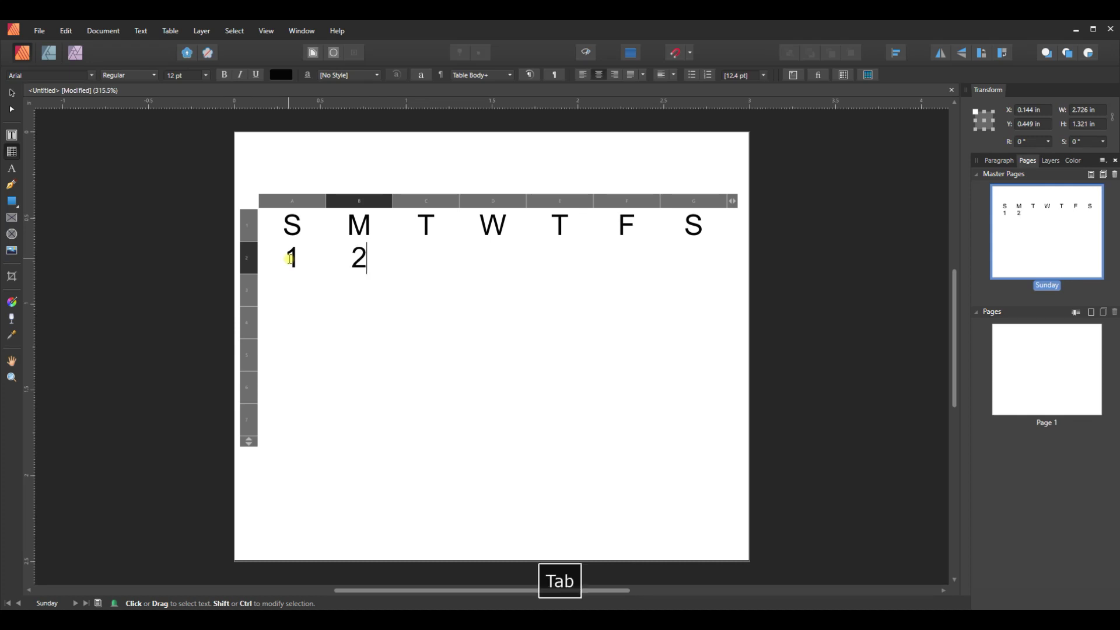
{"action": "key", "text": "Tab"}
{"action": "type", "text": "3"}
{"action": "key", "text": "Tab"}
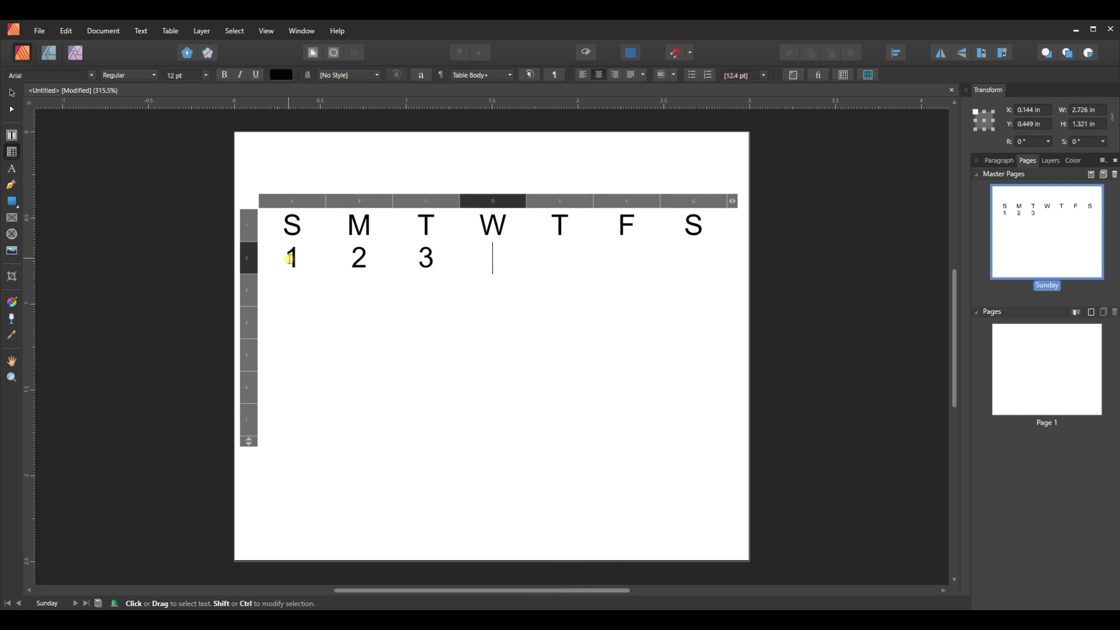
{"action": "type", "text": "4"}
{"action": "key", "text": "Tab"}
{"action": "type", "text": "5\t6"}
{"action": "key", "text": "Tab"}
{"action": "type", "text": "7"}
Fill the table's third row with the dates 8 to 14, one per cell
{"action": "key", "text": "Tab"}
{"action": "type", "text": "8"}
{"action": "key", "text": "Tab"}
{"action": "type", "text": "9"}
{"action": "key", "text": "Tab"}
{"action": "type", "text": "10"}
{"action": "key", "text": "Tab"}
{"action": "type", "text": "11"}
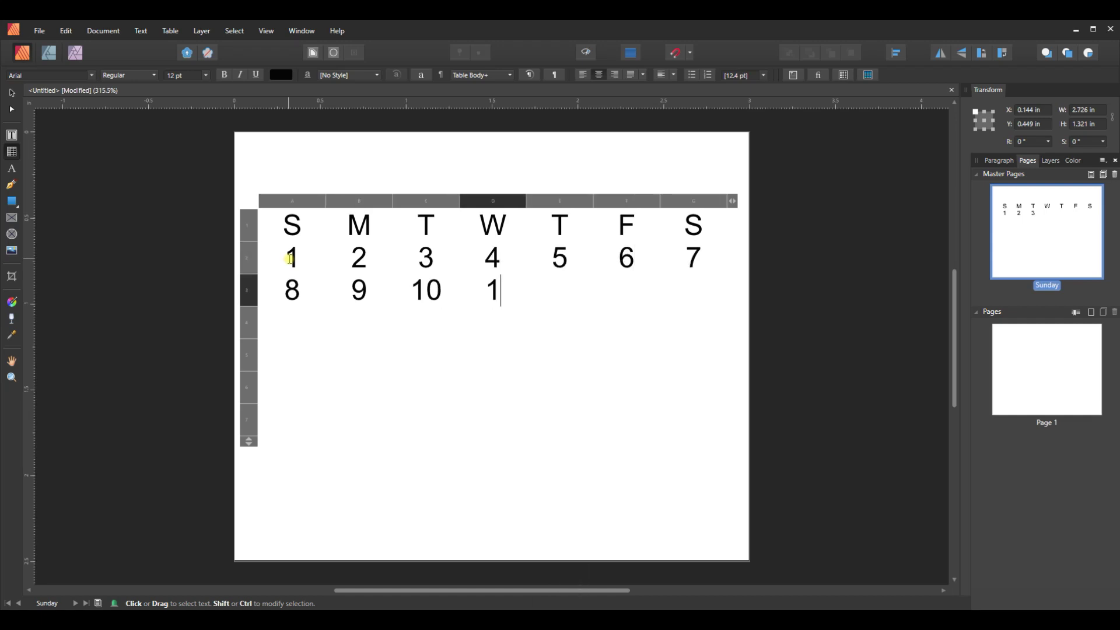
{"action": "key", "text": "Tab"}
{"action": "type", "text": "12"}
{"action": "key", "text": "Tab"}
{"action": "type", "text": "13"}
{"action": "key", "text": "Tab"}
{"action": "type", "text": "14"}
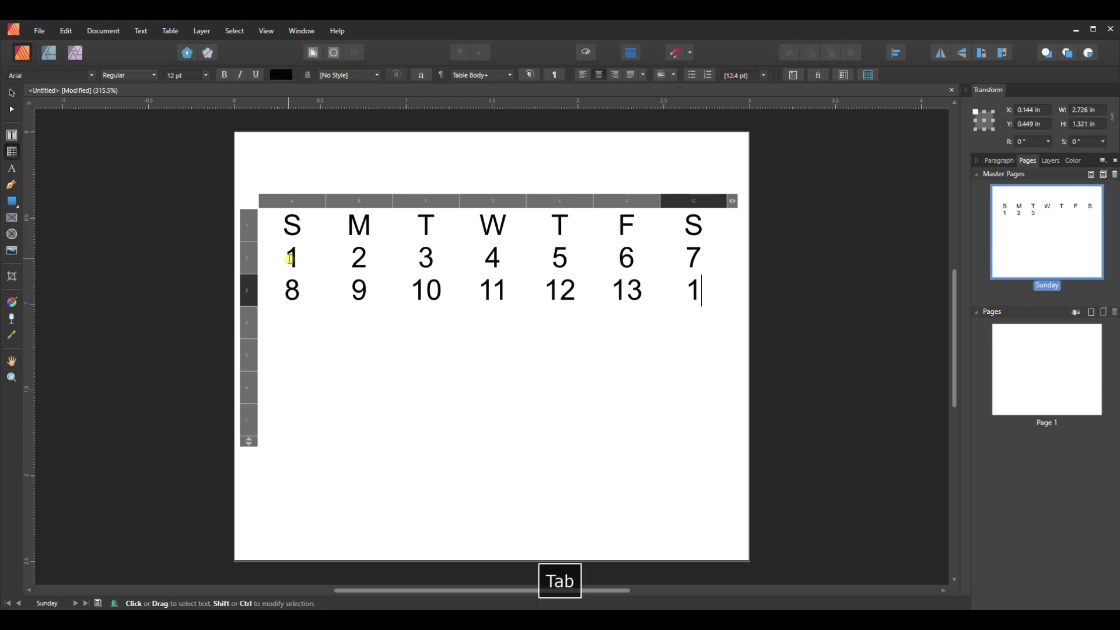
Fill the table's fourth row with the dates 15 to 21, one per cell
{"action": "key", "text": "Tab"}
{"action": "type", "text": "15"}
{"action": "key", "text": "Tab"}
{"action": "type", "text": "16"}
{"action": "key", "text": "Tab"}
{"action": "type", "text": "17"}
{"action": "key", "text": "Tab"}
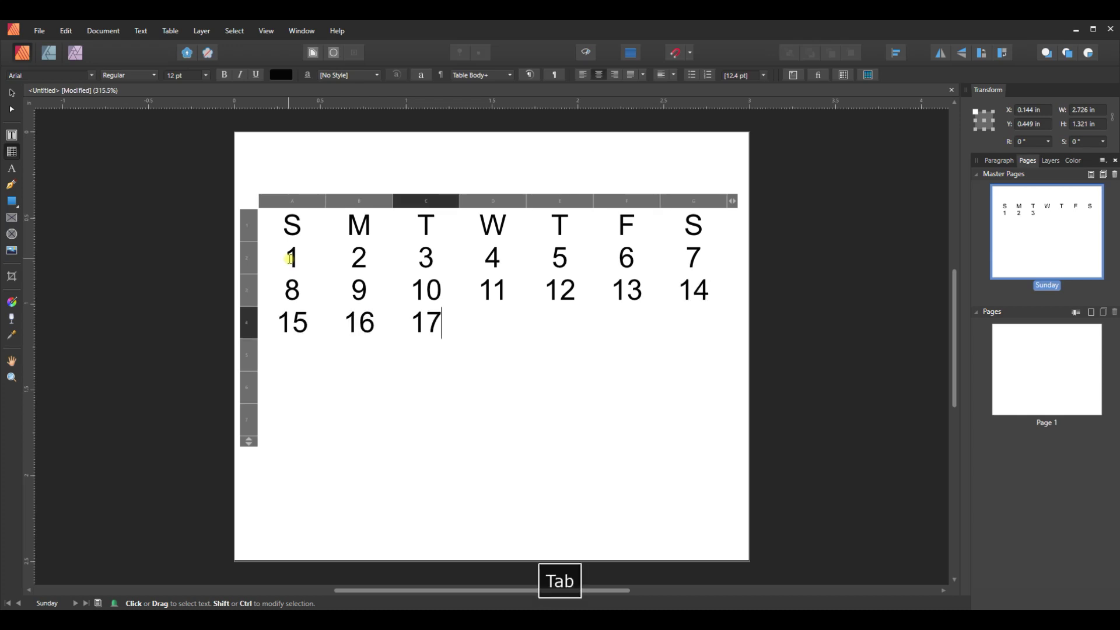
{"action": "type", "text": "18"}
{"action": "key", "text": "Tab"}
{"action": "type", "text": "19"}
{"action": "key", "text": "Tab"}
{"action": "type", "text": "20"}
{"action": "key", "text": "Tab"}
{"action": "type", "text": "21"}
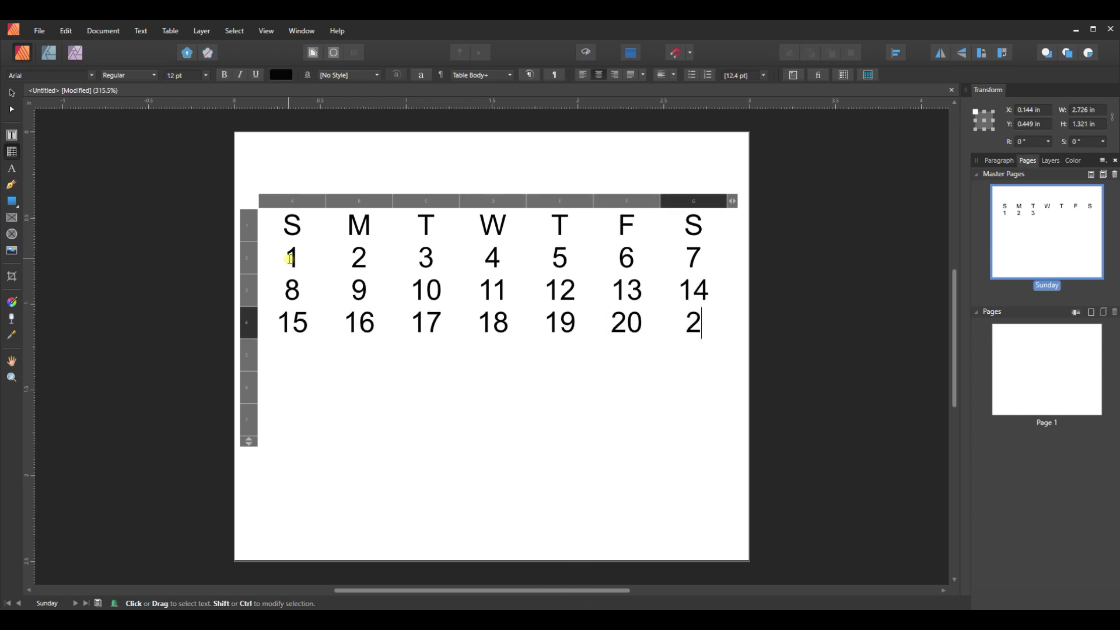
Fill the table's fifth row with the dates 22 to 28, one per cell
{"action": "key", "text": "Tab"}
{"action": "type", "text": "22"}
{"action": "key", "text": "Tab"}
{"action": "type", "text": "23"}
{"action": "key", "text": "Tab"}
{"action": "type", "text": "24"}
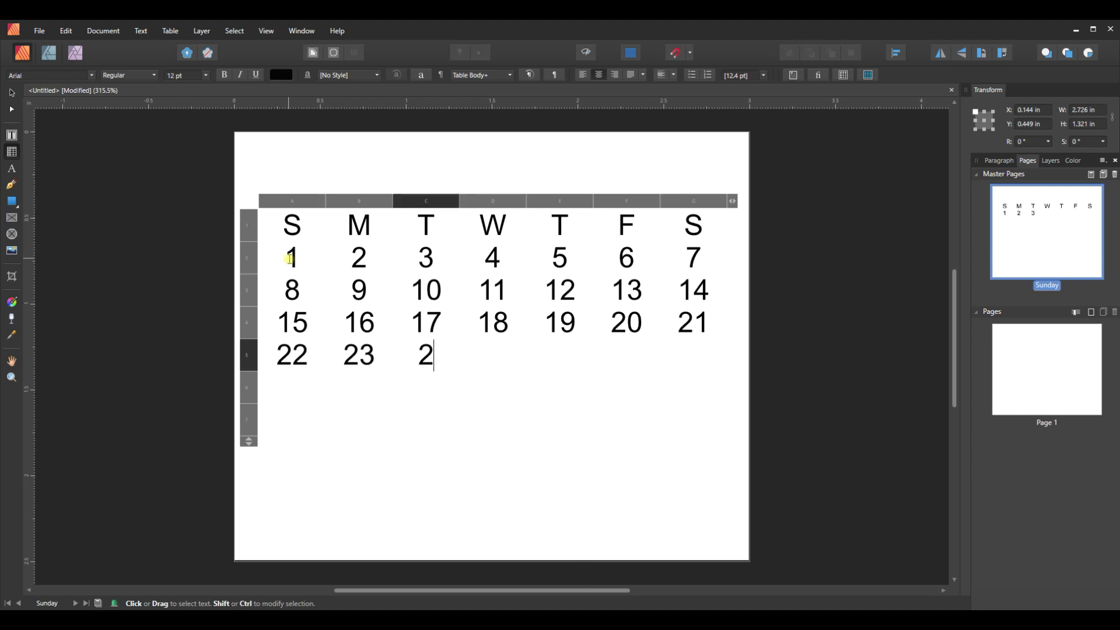
{"action": "key", "text": "Tab"}
{"action": "type", "text": "25"}
{"action": "key", "text": "Tab"}
{"action": "type", "text": "26"}
{"action": "key", "text": "Tab"}
{"action": "type", "text": "27"}
{"action": "key", "text": "Tab"}
{"action": "type", "text": "2"}
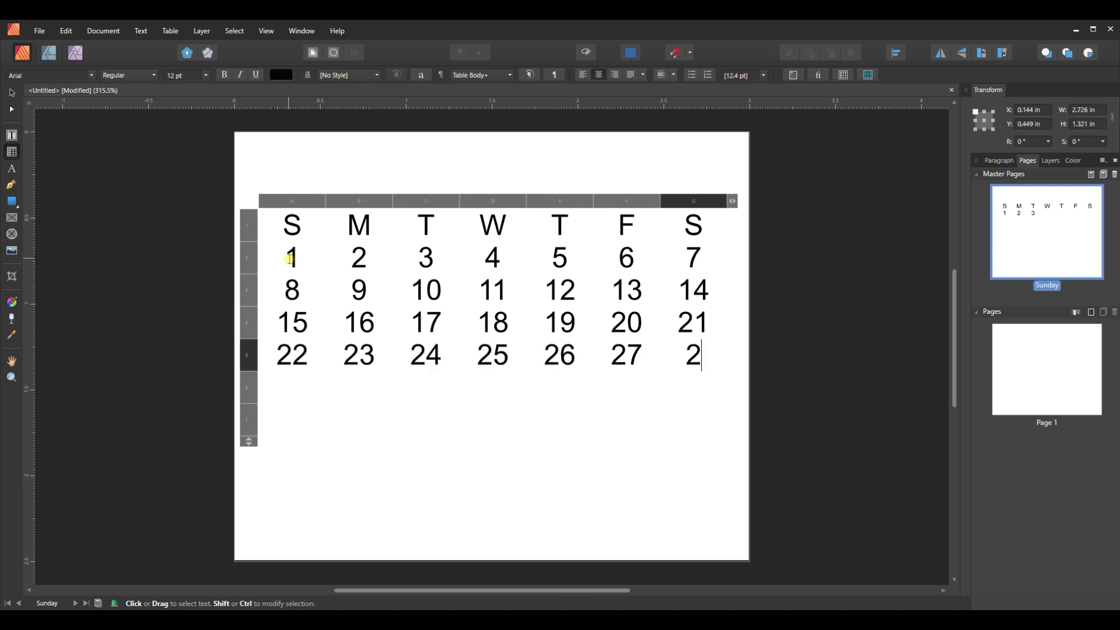
{"action": "type", "text": "8"}
Enter the dates 29, 30 and 31 in the first three cells of the table's sixth row
{"action": "key", "text": "Tab"}
{"action": "type", "text": "29"}
{"action": "key", "text": "Tab"}
{"action": "type", "text": "30"}
{"action": "key", "text": "Tab"}
{"action": "type", "text": "31"}
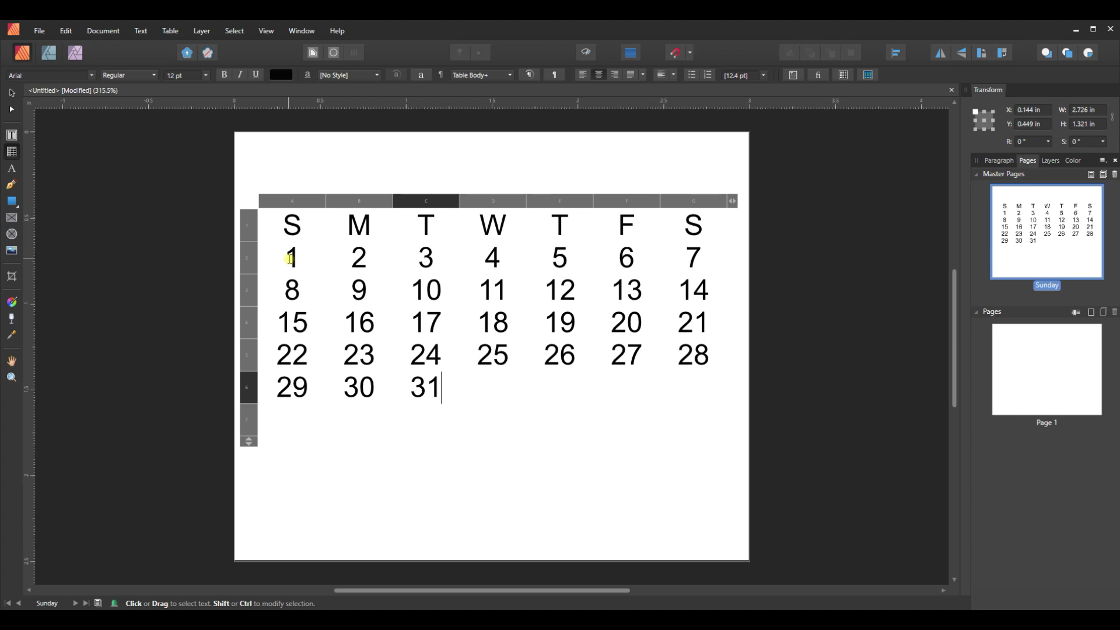
{"action": "key", "text": "Return"}
{"action": "key", "text": "Escape"}
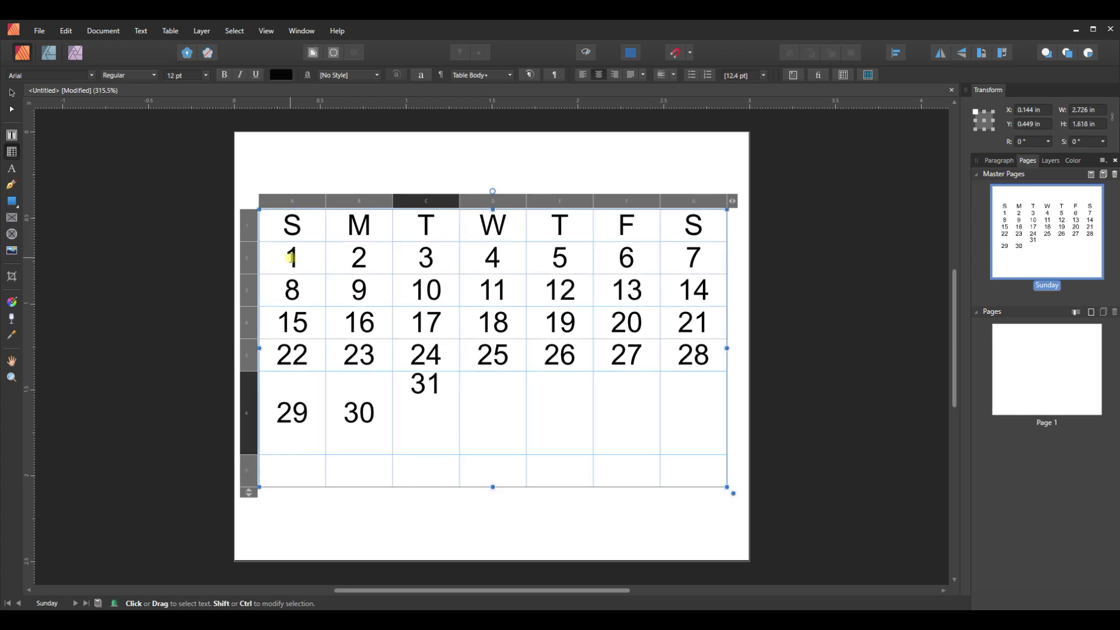
{"action": "key", "text": "ctrl+z"}
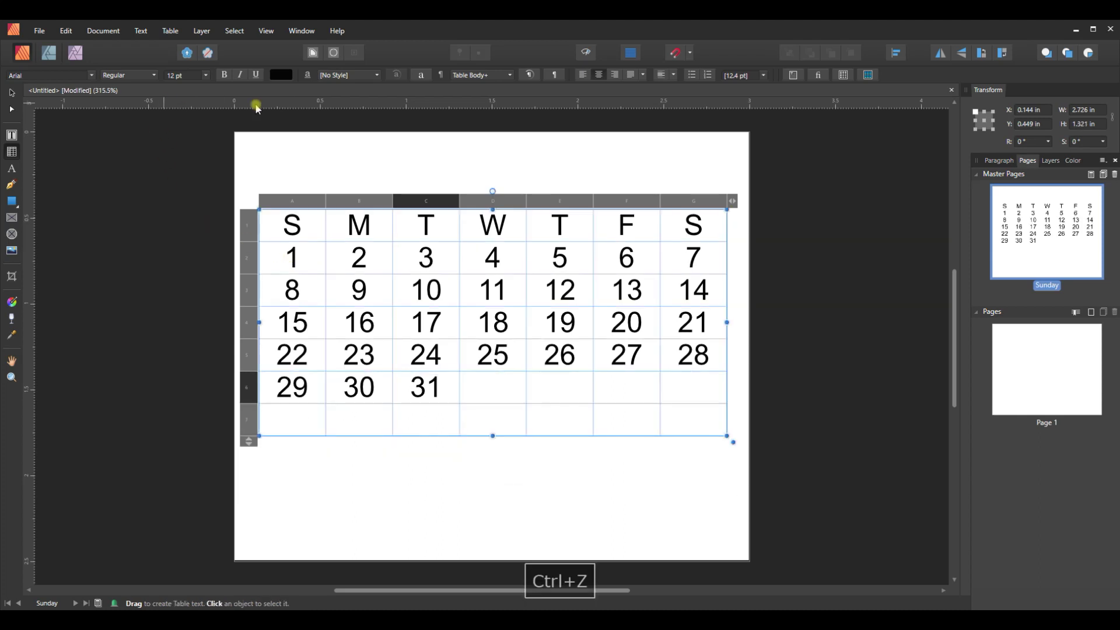
Move the whole calendar table down on the page to a Y position of about 0.81 in
{"action": "left_click", "coordinate": [12, 92]}
{"action": "left_click", "coordinate": [313, 156]}
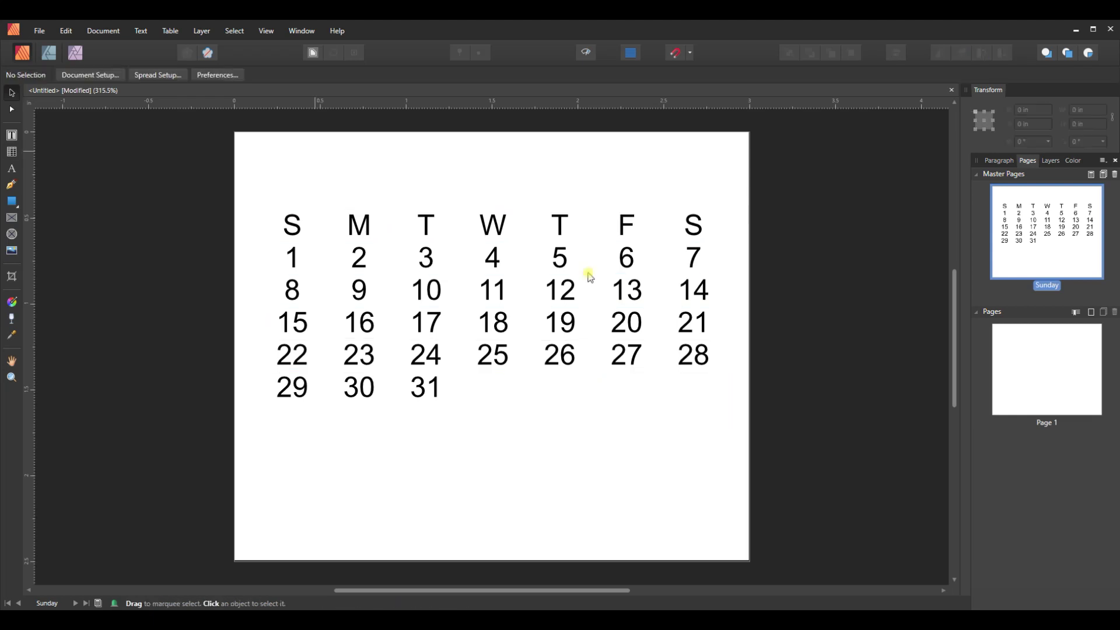
{"action": "left_click", "coordinate": [365, 230]}
{"action": "mouse_move", "coordinate": [365, 230]}
{"action": "left_mouse_down"}
{"action": "mouse_move", "coordinate": [358, 310]}
{"action": "mouse_move", "coordinate": [362, 292]}
{"action": "left_mouse_up"}
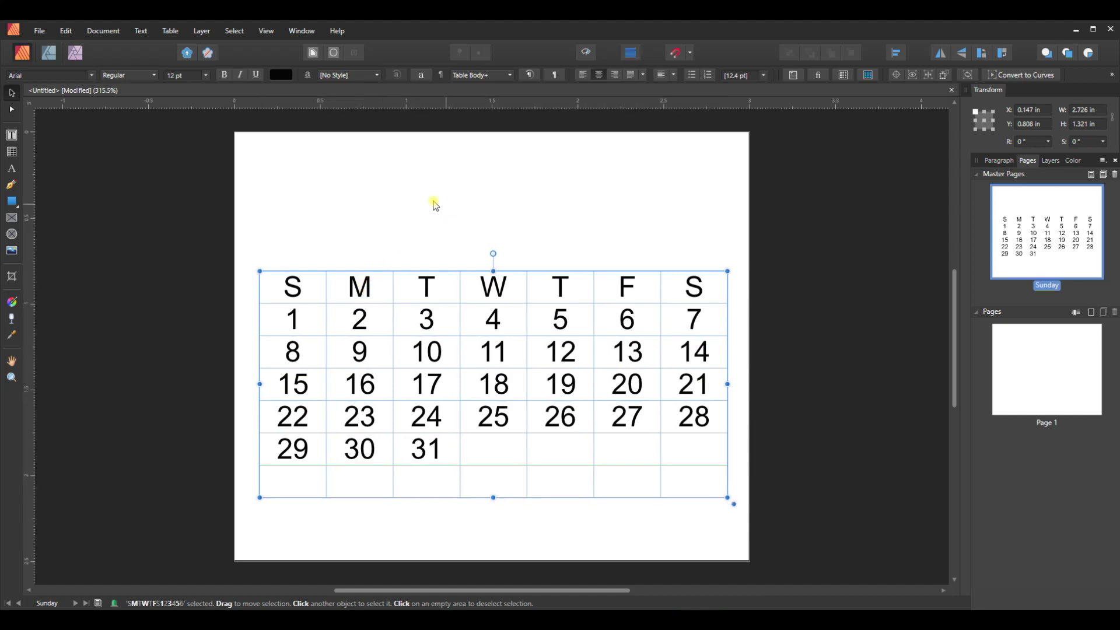
Add a text frame about 1.3 in wide and 0.21 in high above the table's first columns, containing the text MONTH
{"action": "left_click", "coordinate": [12, 135]}
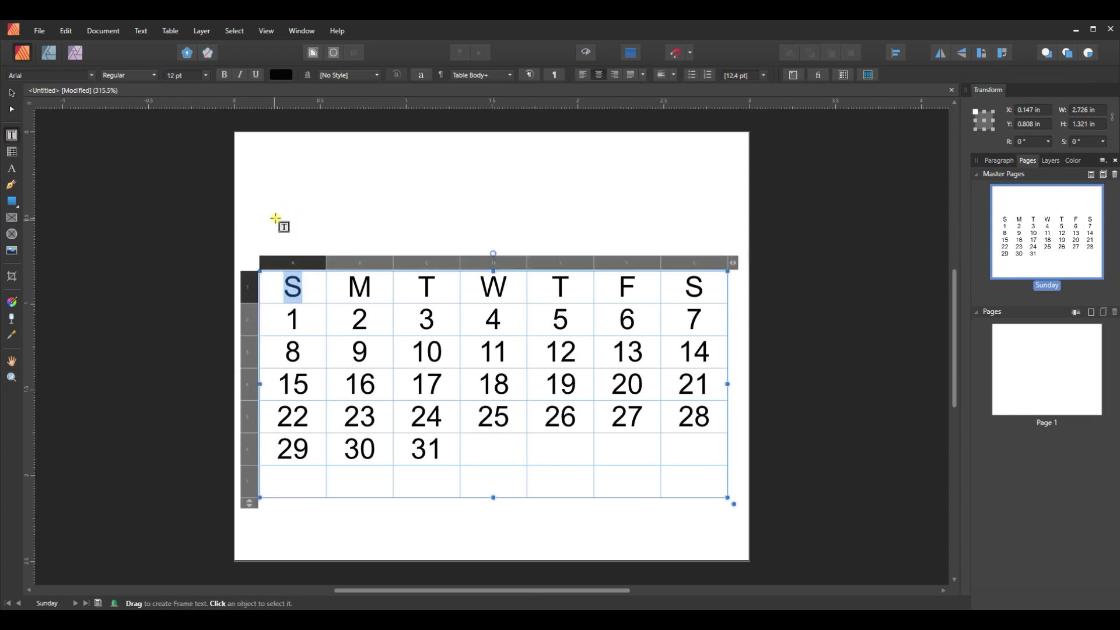
{"action": "left_click_drag", "start_coordinate": [266, 218], "coordinate": [490, 254]}
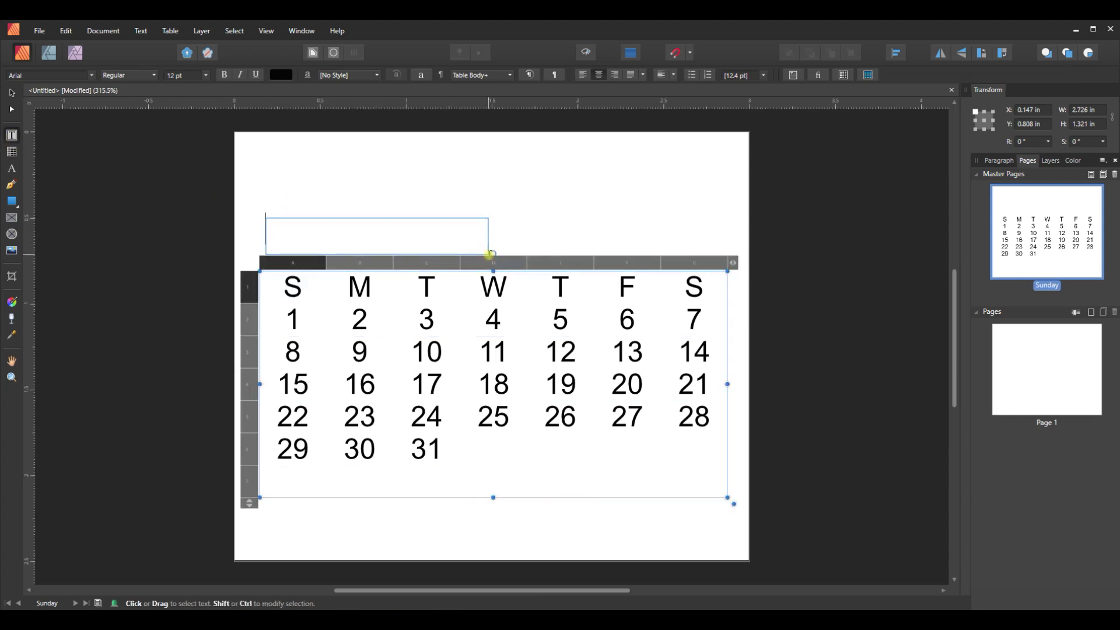
{"action": "type", "text": "MONTH"}
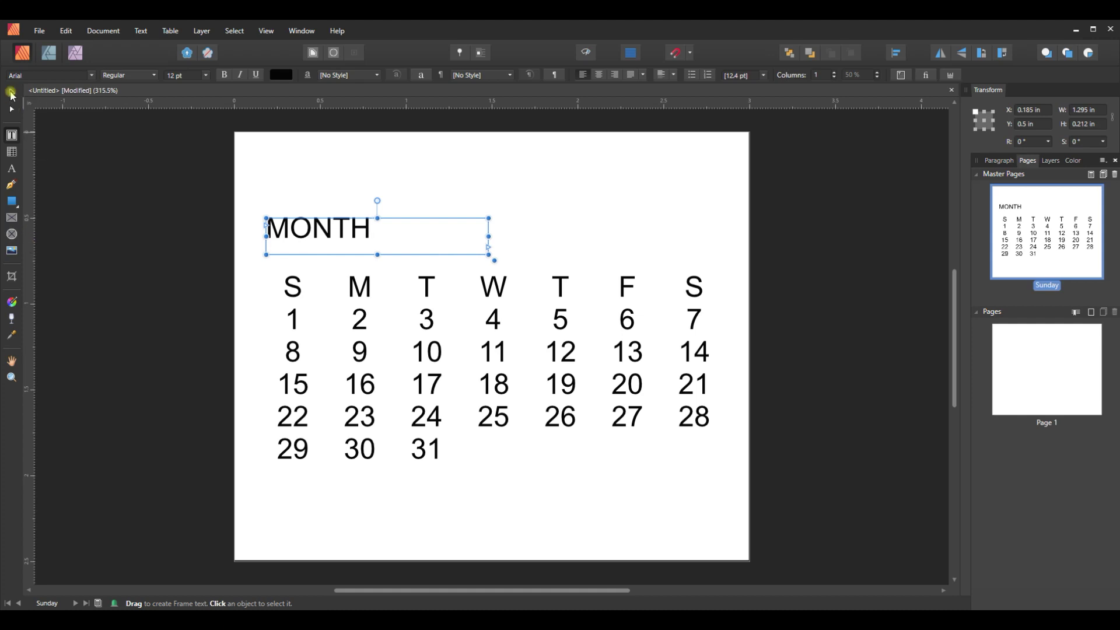
{"action": "key", "text": "Escape"}
Place a vertical guide at about 0.25 in, along the dates' left edge, and align the MONTH frame's left edge to it
{"action": "left_click_drag", "start_coordinate": [26, 254], "coordinate": [278, 274]}
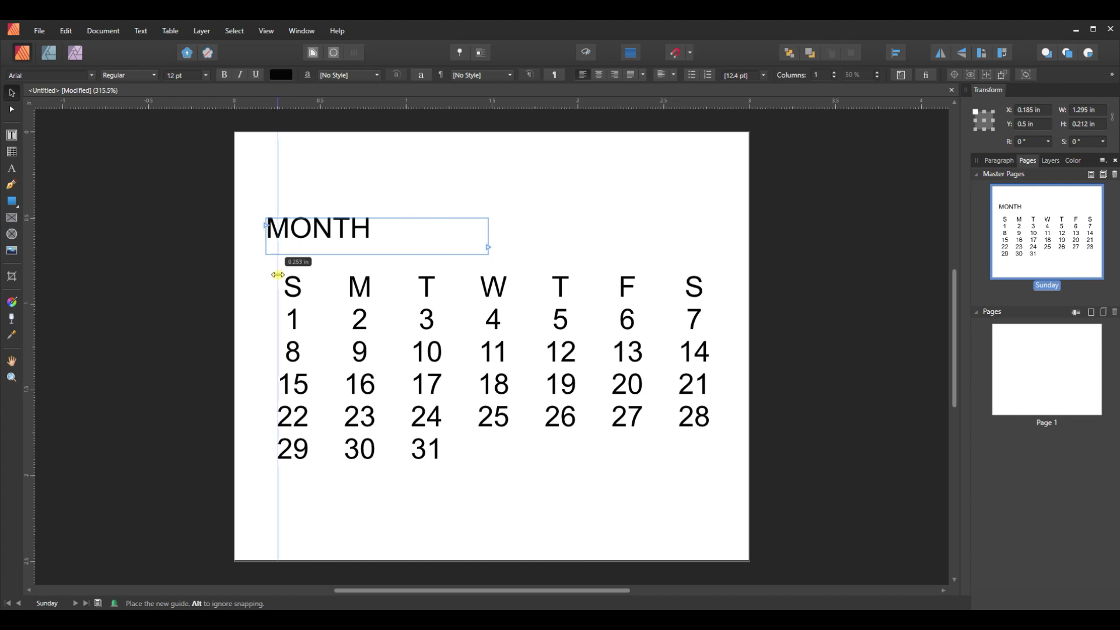
{"action": "left_click_drag", "start_coordinate": [277, 275], "coordinate": [276, 275]}
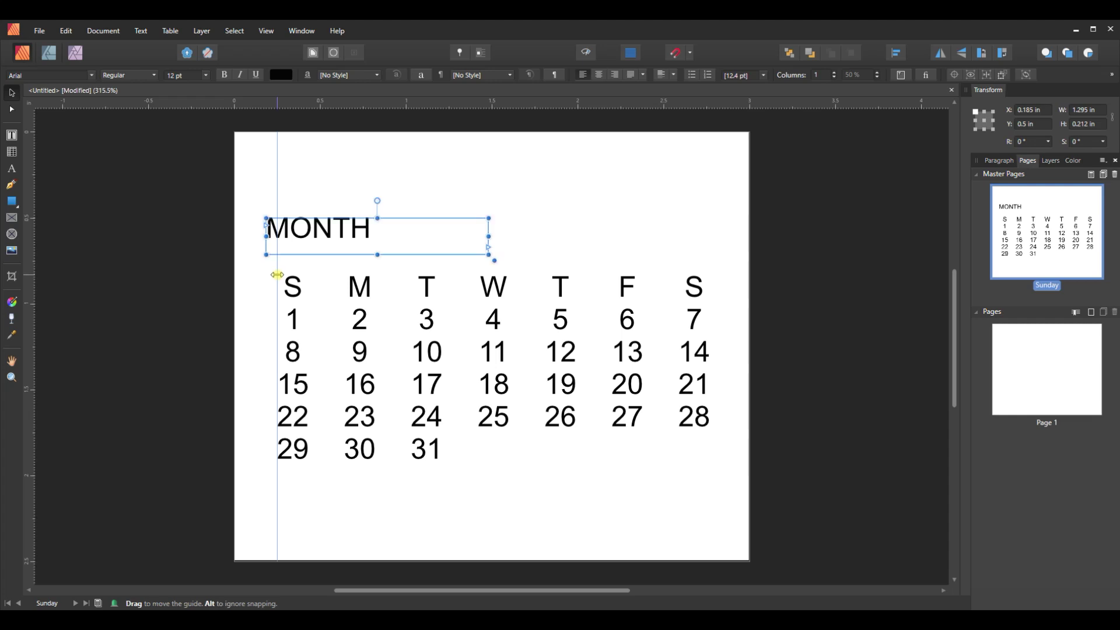
{"action": "left_click_drag", "start_coordinate": [311, 229], "coordinate": [322, 229]}
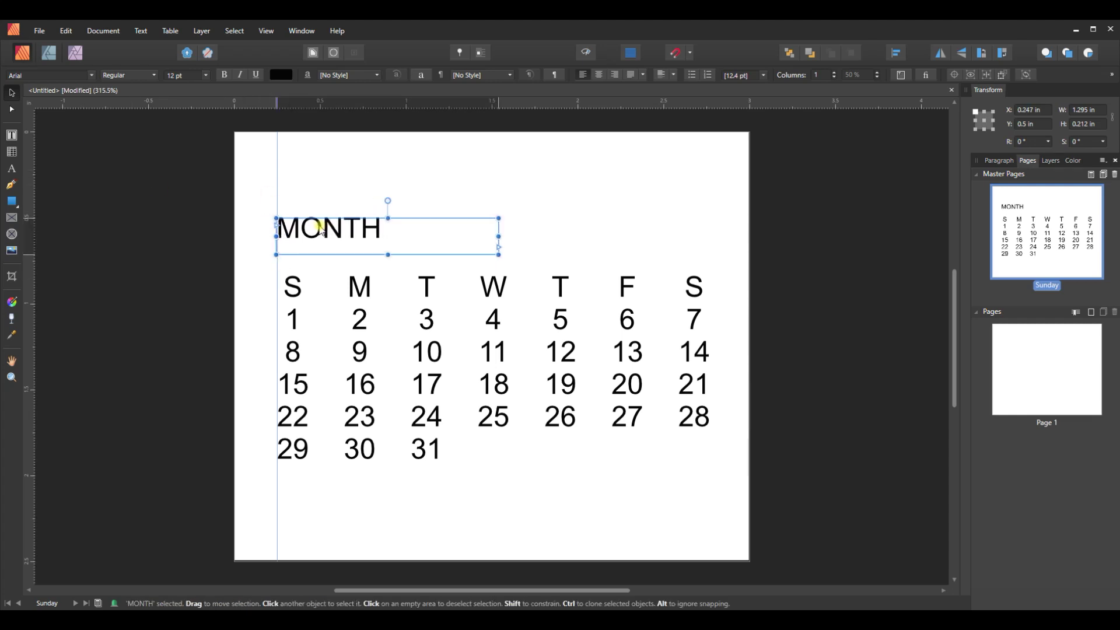
Lower the MONTH frame to a Y position of about 0.61 in and narrow the calendar table to about 2.2 in wide
{"action": "left_click_drag", "start_coordinate": [321, 231], "coordinate": [320, 248]}
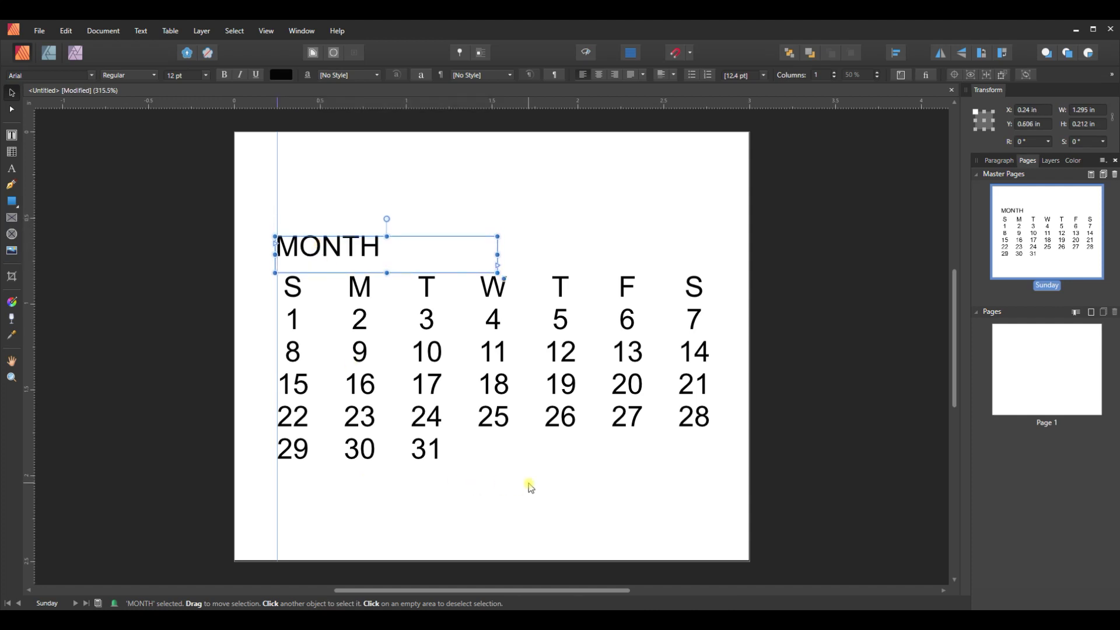
{"action": "left_click", "coordinate": [493, 380]}
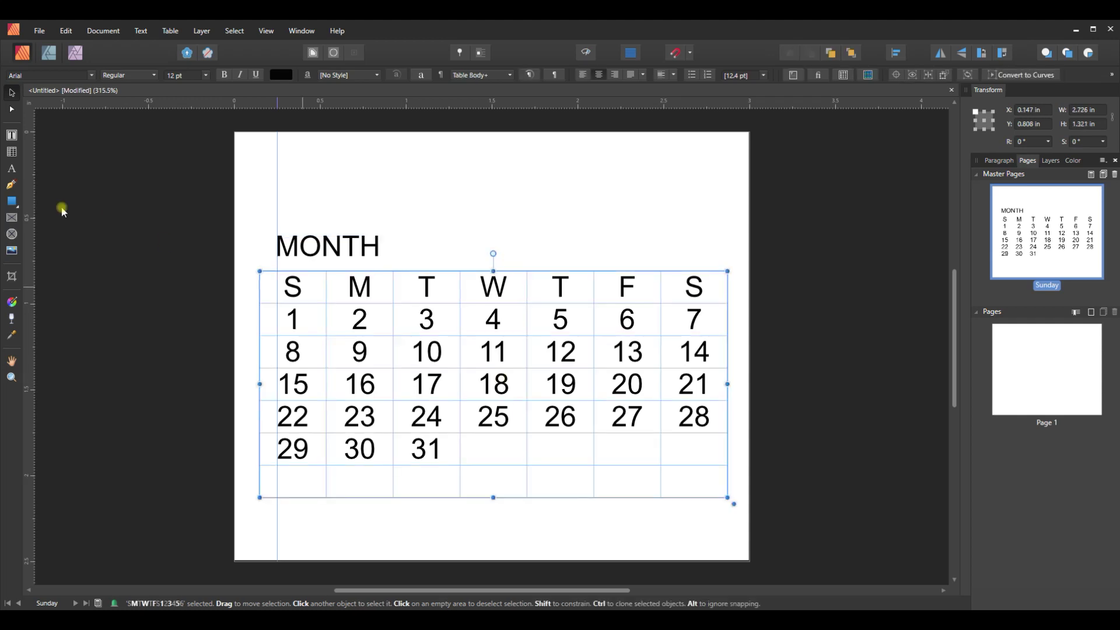
{"action": "left_click", "coordinate": [11, 153]}
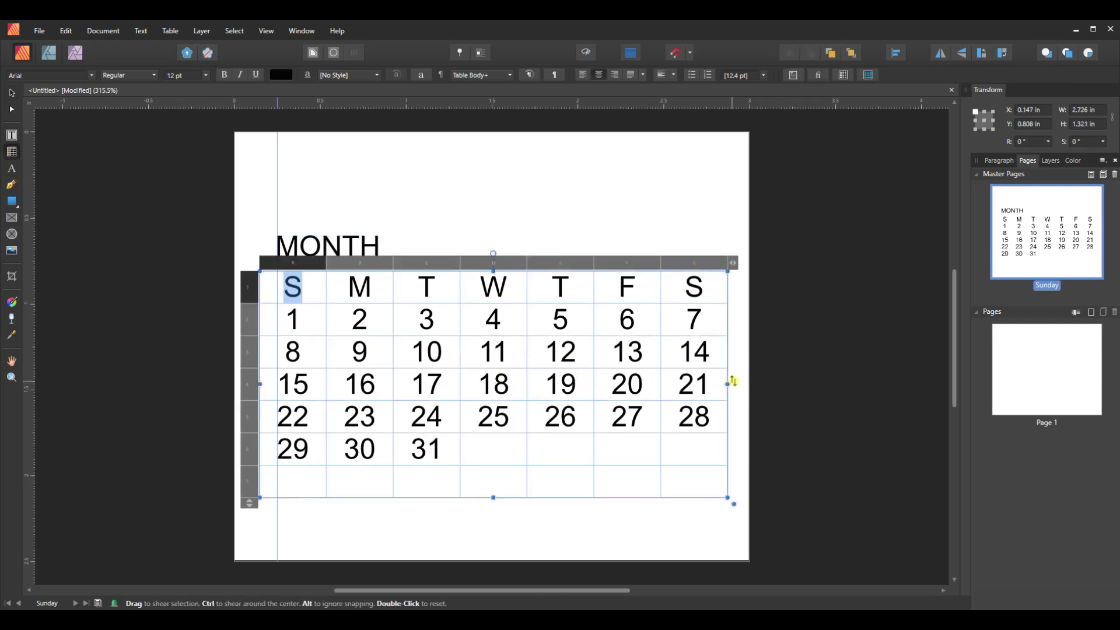
{"action": "left_click_drag", "start_coordinate": [729, 387], "coordinate": [640, 398]}
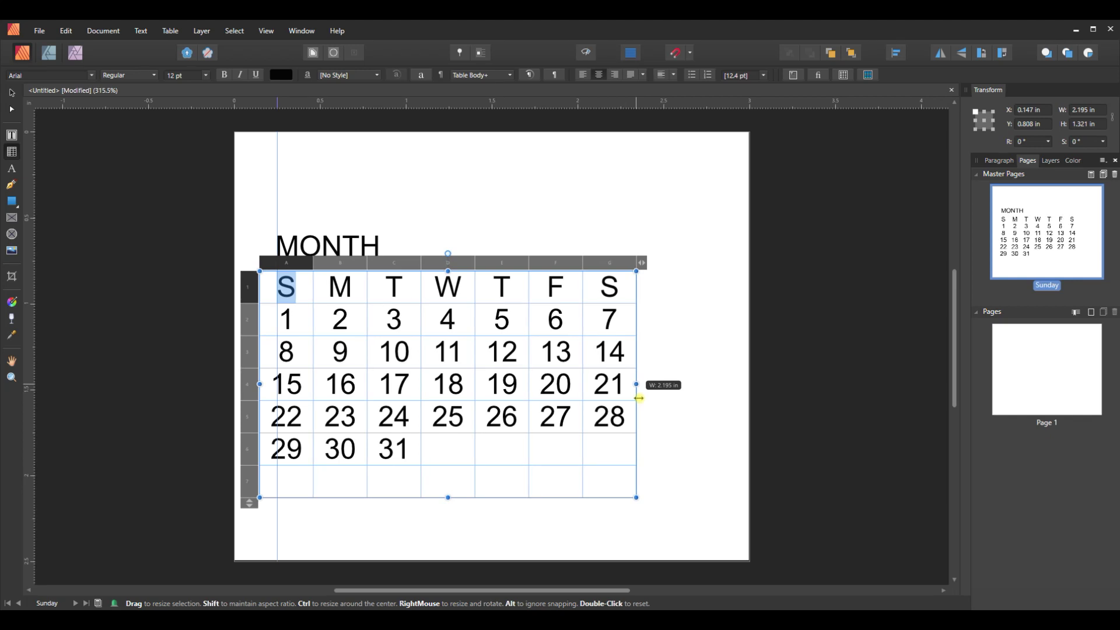
{"action": "left_click_drag", "start_coordinate": [640, 397], "coordinate": [640, 398]}
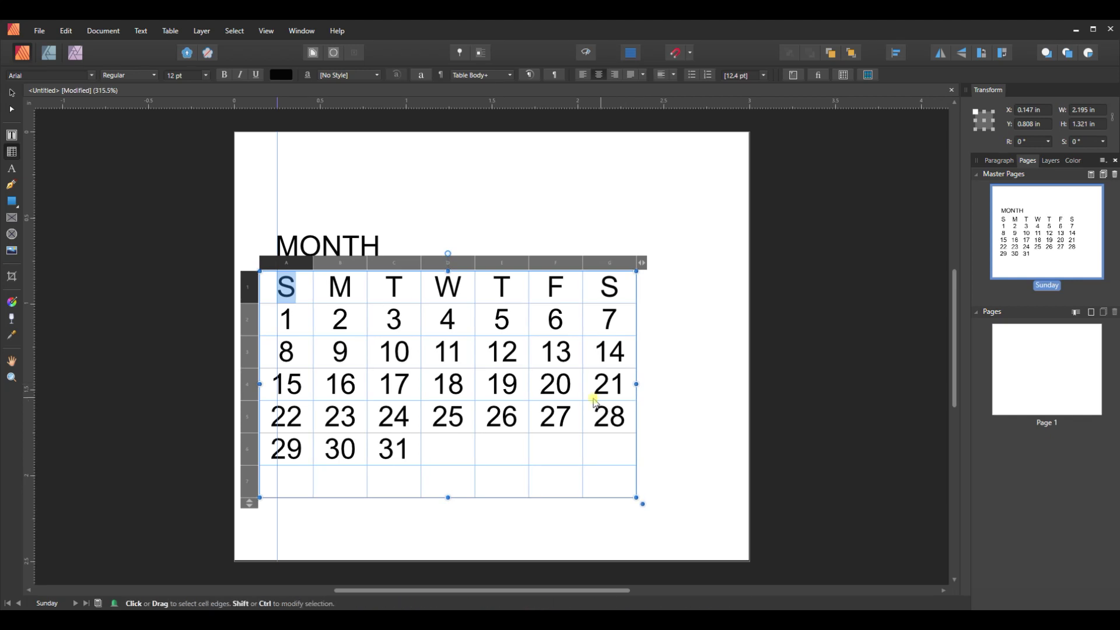
Move the calendar table to about X 0.19 in, Y 0.8 in so its date column lines up with the vertical guide
{"action": "left_click", "coordinate": [12, 95]}
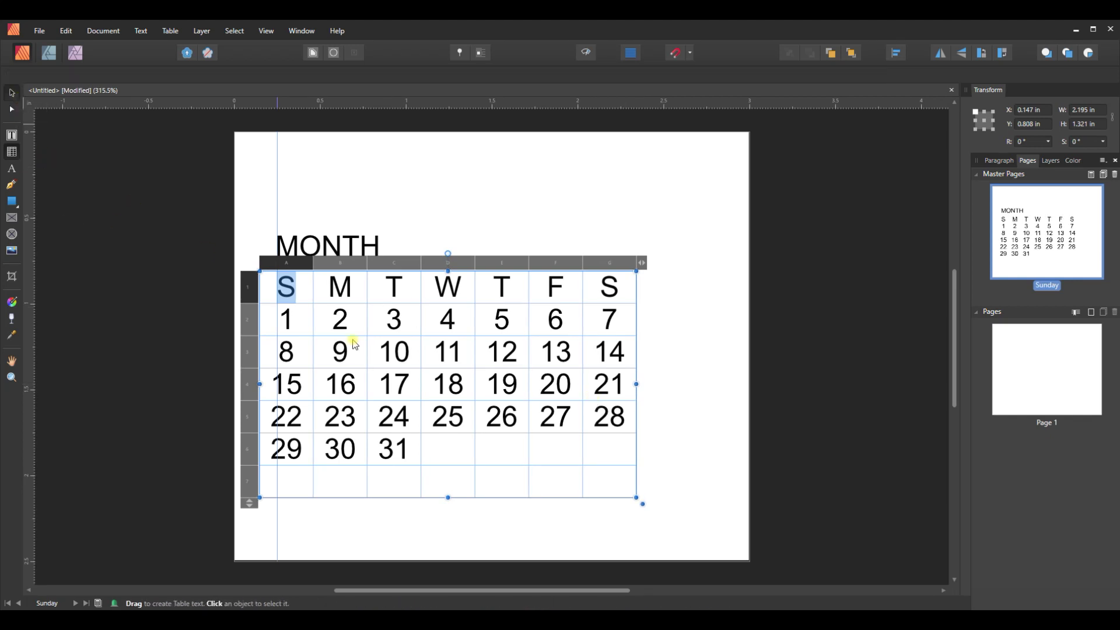
{"action": "mouse_move", "coordinate": [337, 285]}
{"action": "left_mouse_down"}
{"action": "mouse_move", "coordinate": [350, 285]}
{"action": "mouse_move", "coordinate": [341, 284]}
{"action": "left_mouse_up"}
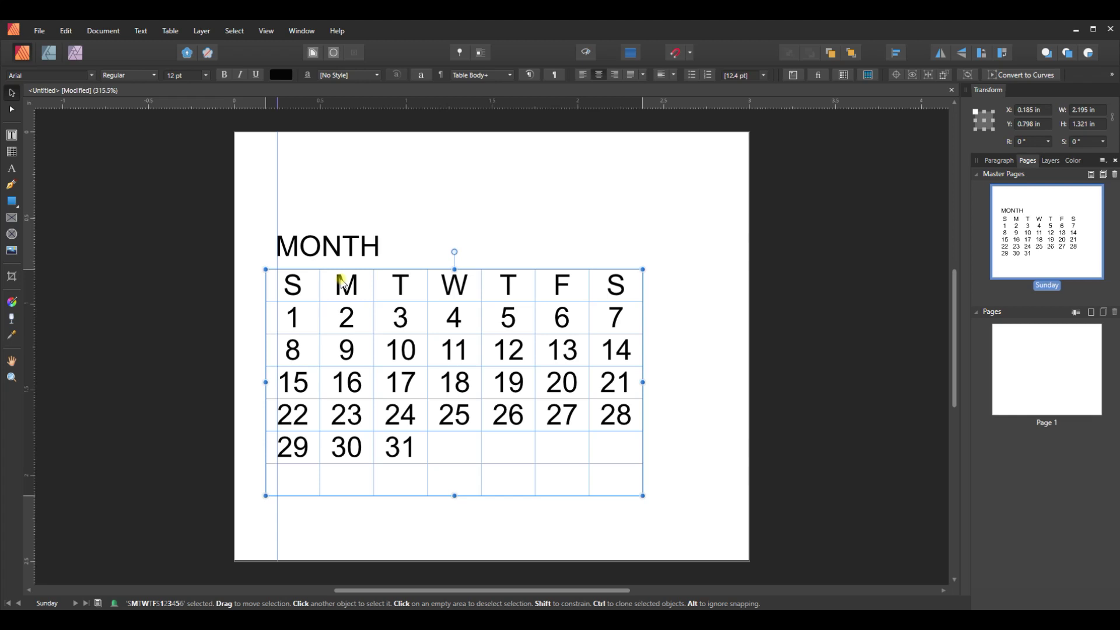
{"action": "left_click", "coordinate": [719, 500]}
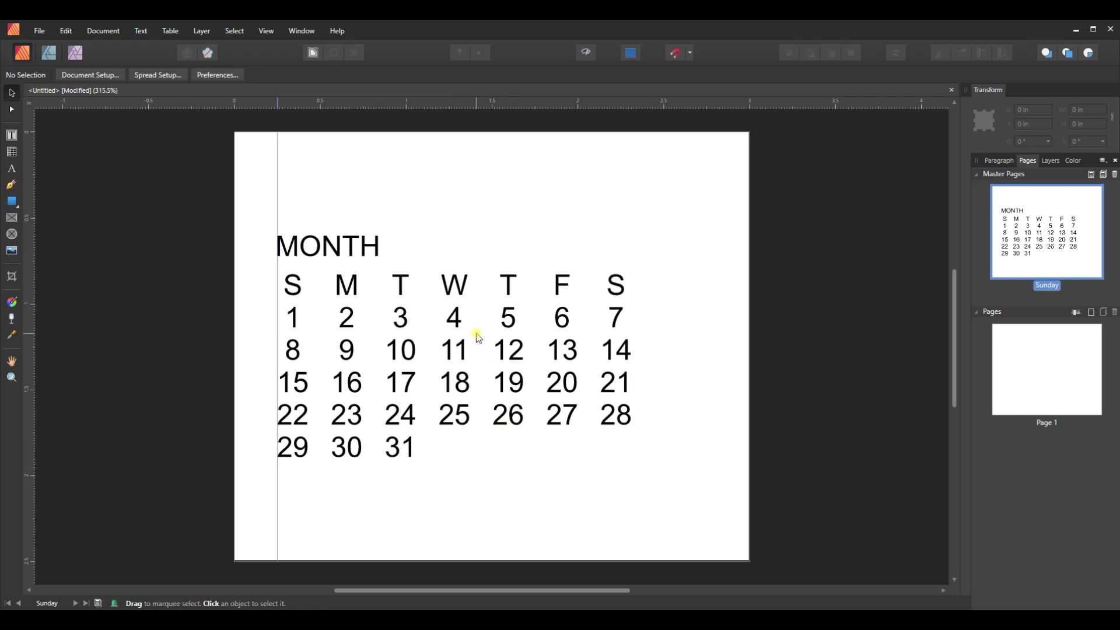
Enlarge the calendar table to about 2.34 × 1.49 in and raise the MONTH frame to a Y position of about 0.1 in
{"action": "left_click", "coordinate": [408, 274]}
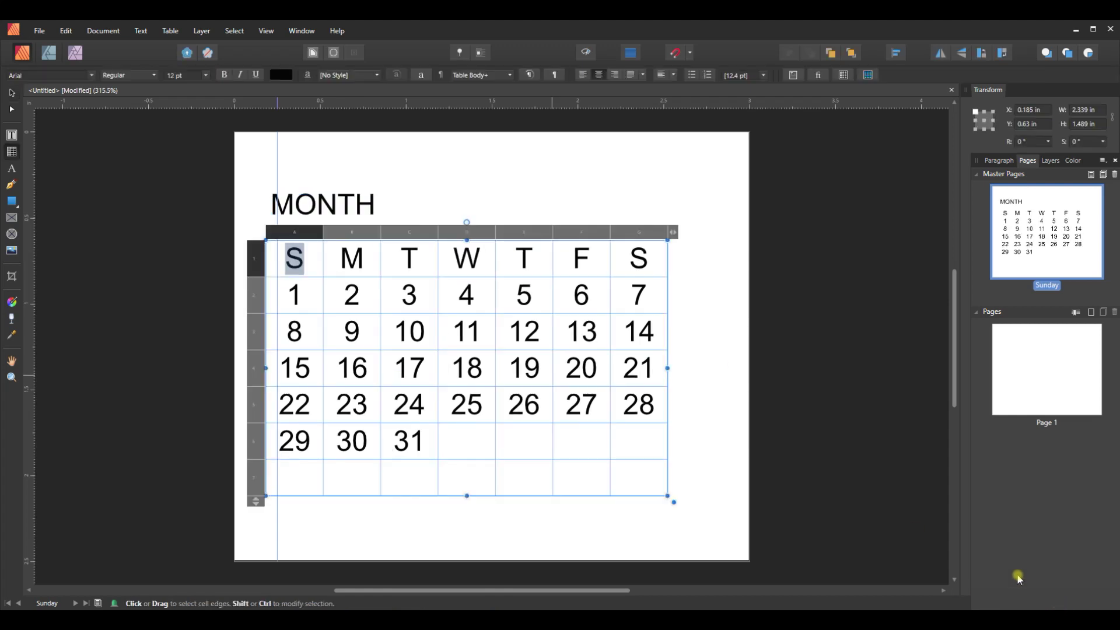
{"action": "left_click", "coordinate": [190, 158]}
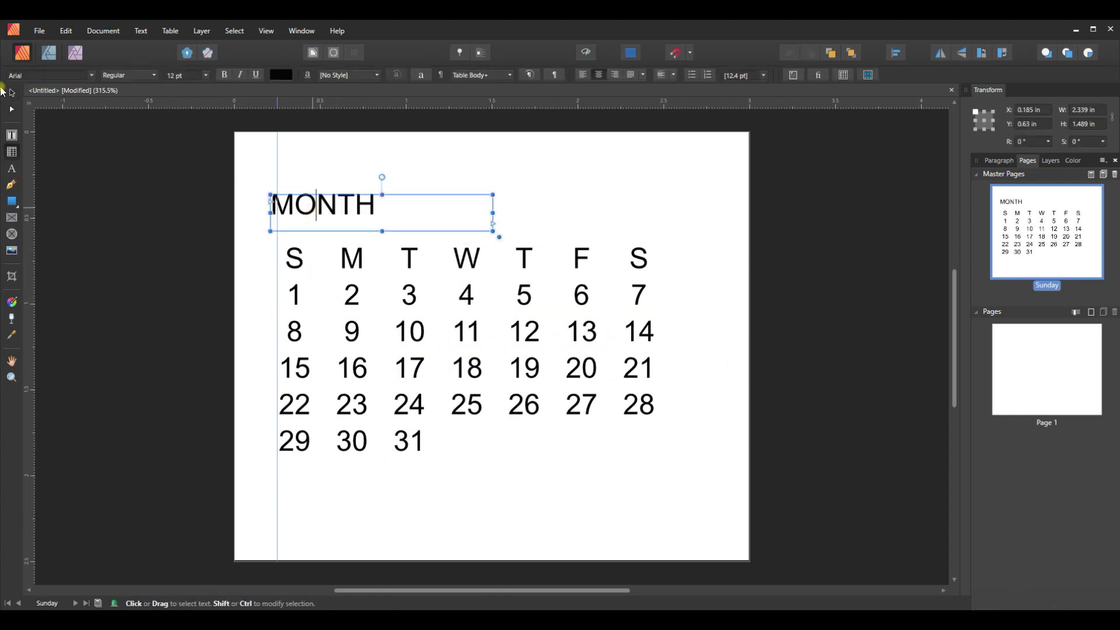
{"action": "left_click", "coordinate": [12, 93]}
{"action": "left_click_drag", "start_coordinate": [365, 203], "coordinate": [361, 156]}
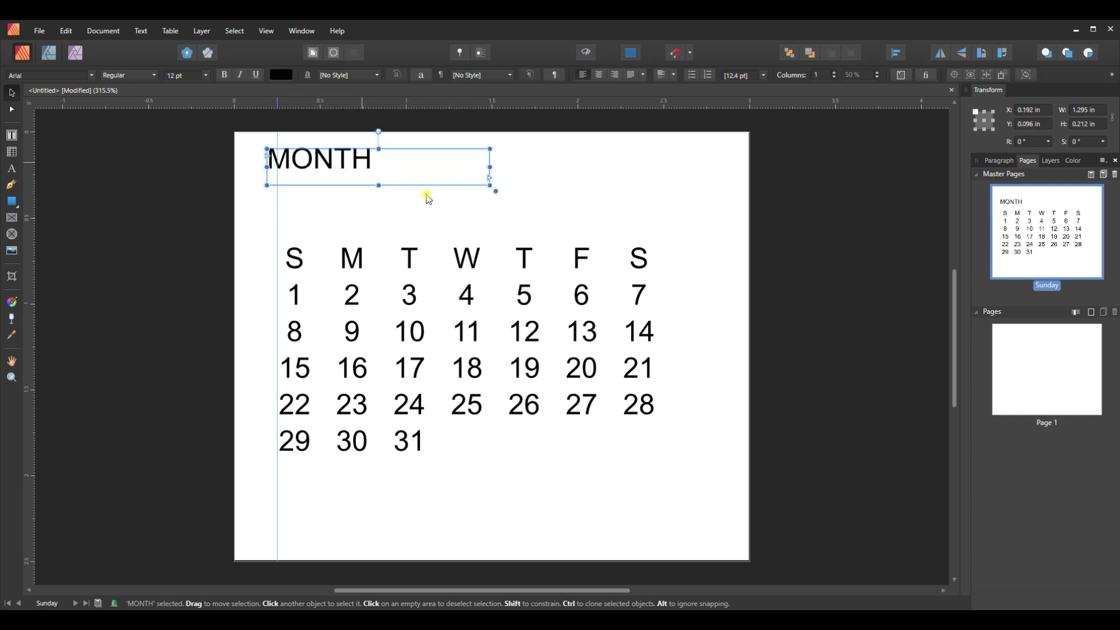
Enlarge the calendar table upward and outward to about 2.69 in wide and 1.73 in high
{"action": "left_click", "coordinate": [12, 152]}
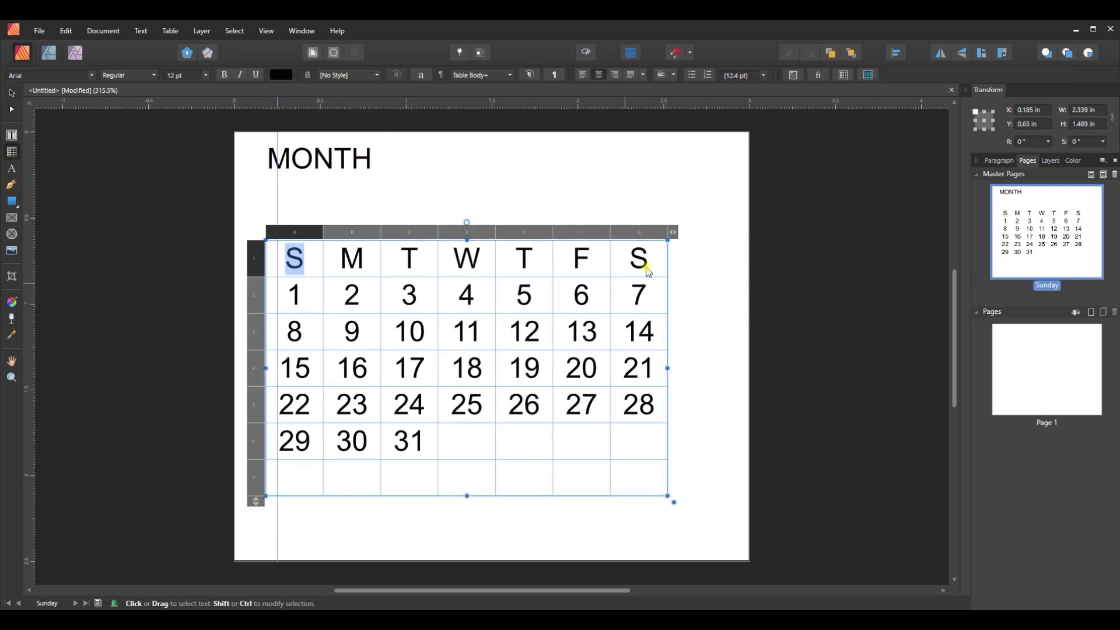
{"action": "left_click_drag", "start_coordinate": [668, 242], "coordinate": [710, 208]}
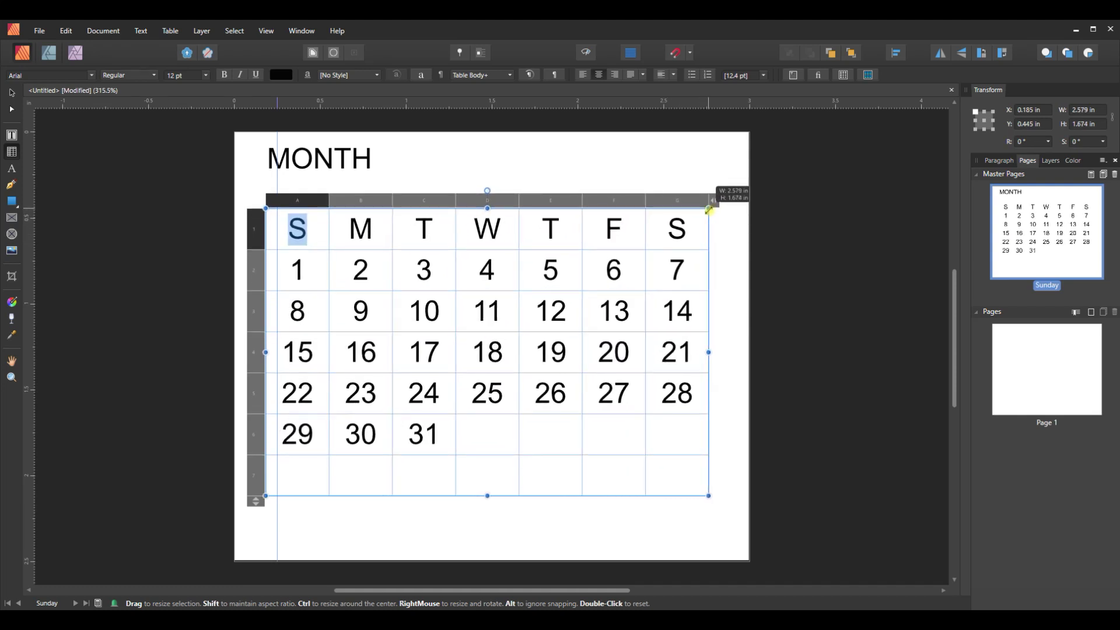
{"action": "left_click_drag", "start_coordinate": [710, 208], "coordinate": [729, 201]}
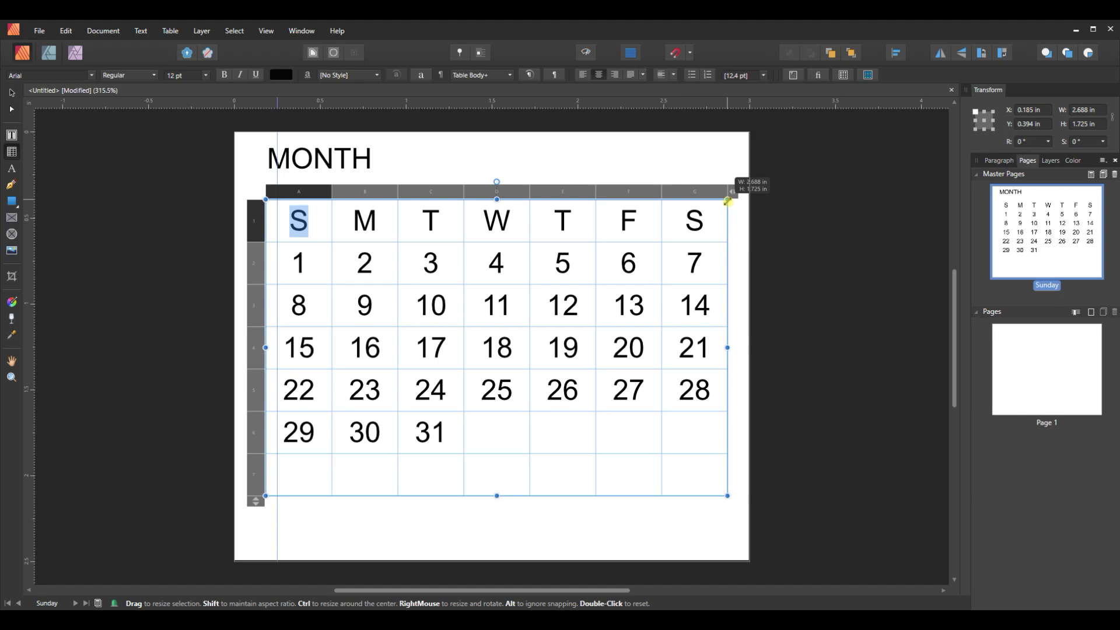
Narrow the calendar table to about 2.6 in wide by moving its outer edge inward
{"action": "left_click", "coordinate": [722, 343]}
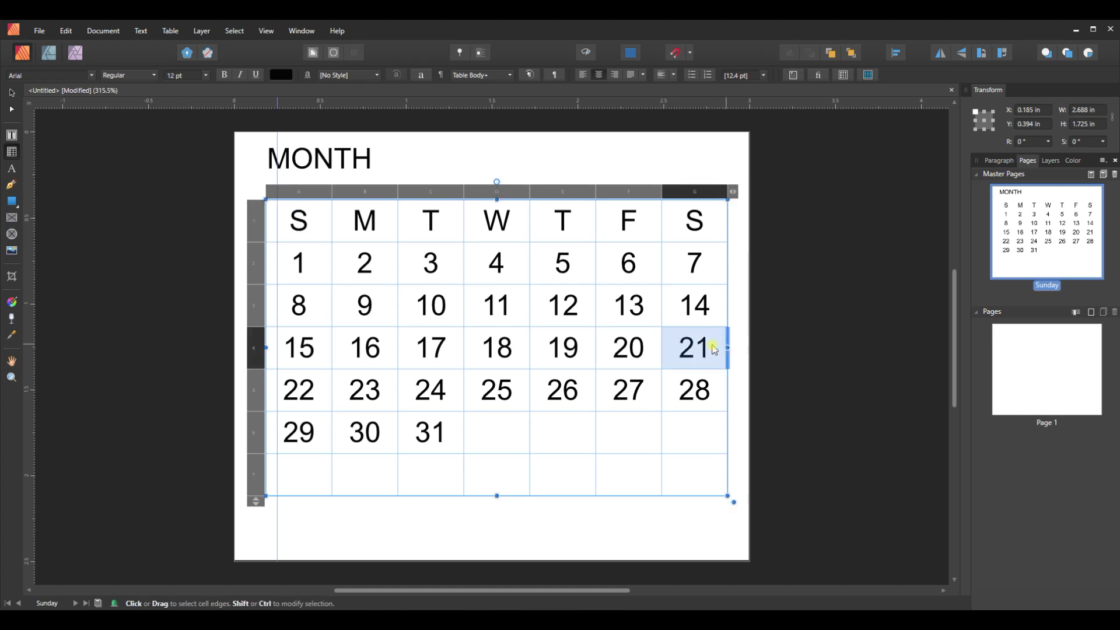
{"action": "key", "text": "shift+Left"}
{"action": "left_click", "coordinate": [728, 350]}
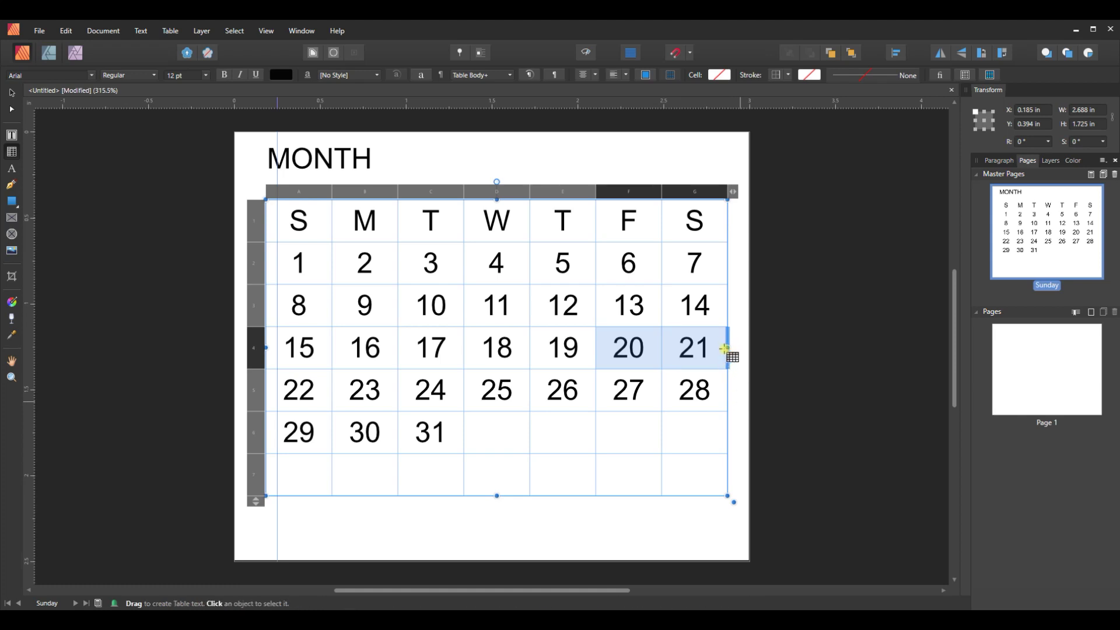
{"action": "double_click", "coordinate": [694, 345]}
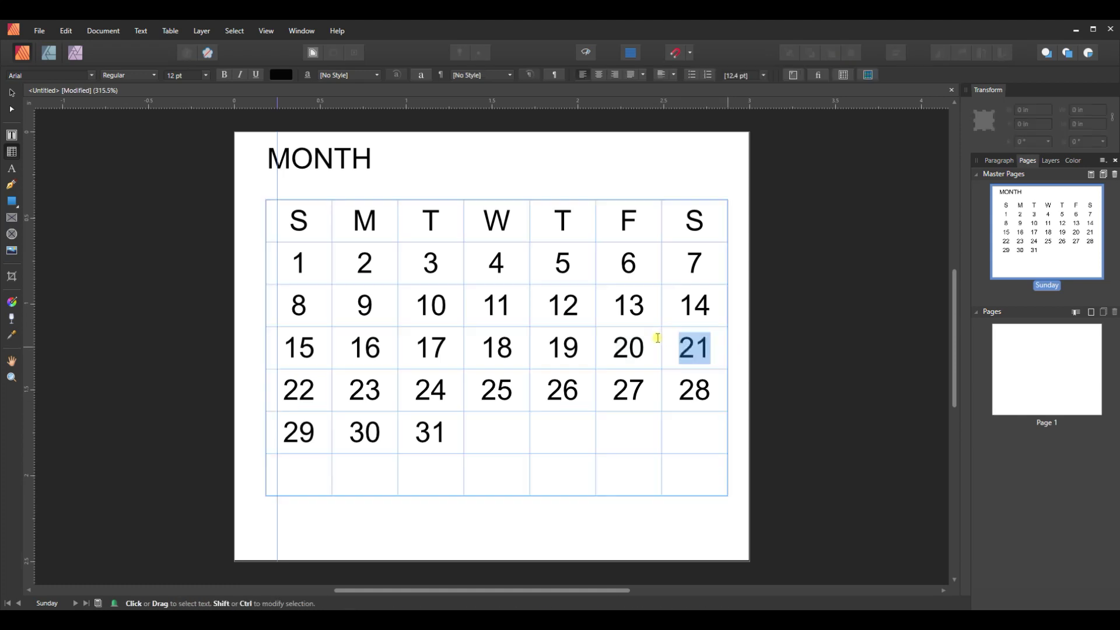
{"action": "key", "text": "Escape"}
{"action": "left_click", "coordinate": [728, 346]}
{"action": "mouse_move", "coordinate": [728, 346]}
{"action": "left_mouse_down"}
{"action": "mouse_move", "coordinate": [482, 323]}
{"action": "mouse_move", "coordinate": [714, 342]}
{"action": "left_mouse_up"}
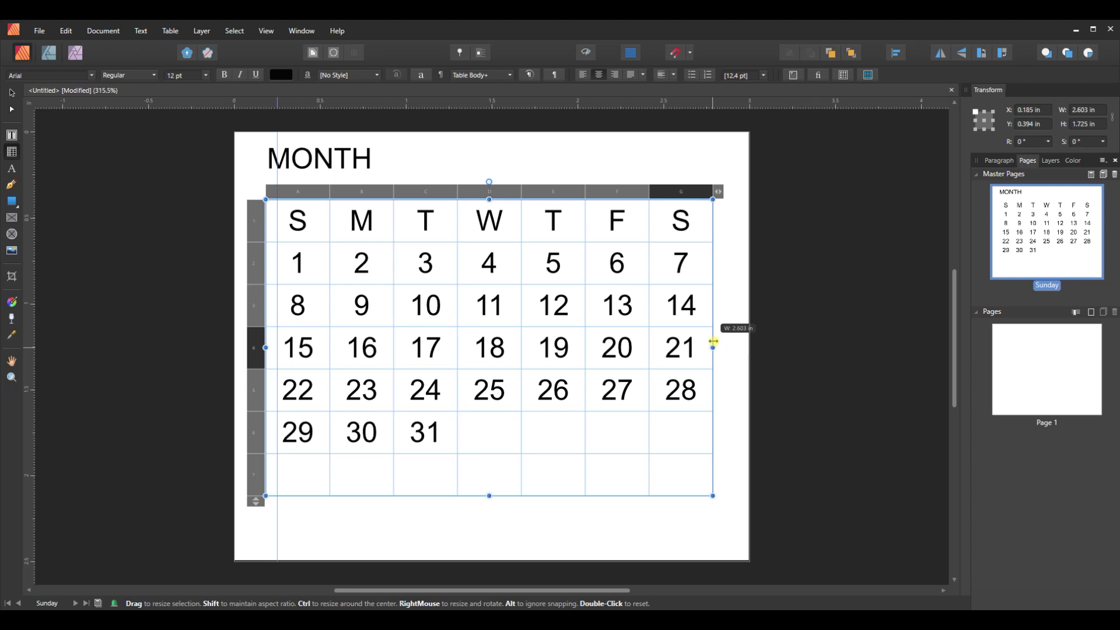
{"action": "left_click_drag", "start_coordinate": [714, 342], "coordinate": [714, 342]}
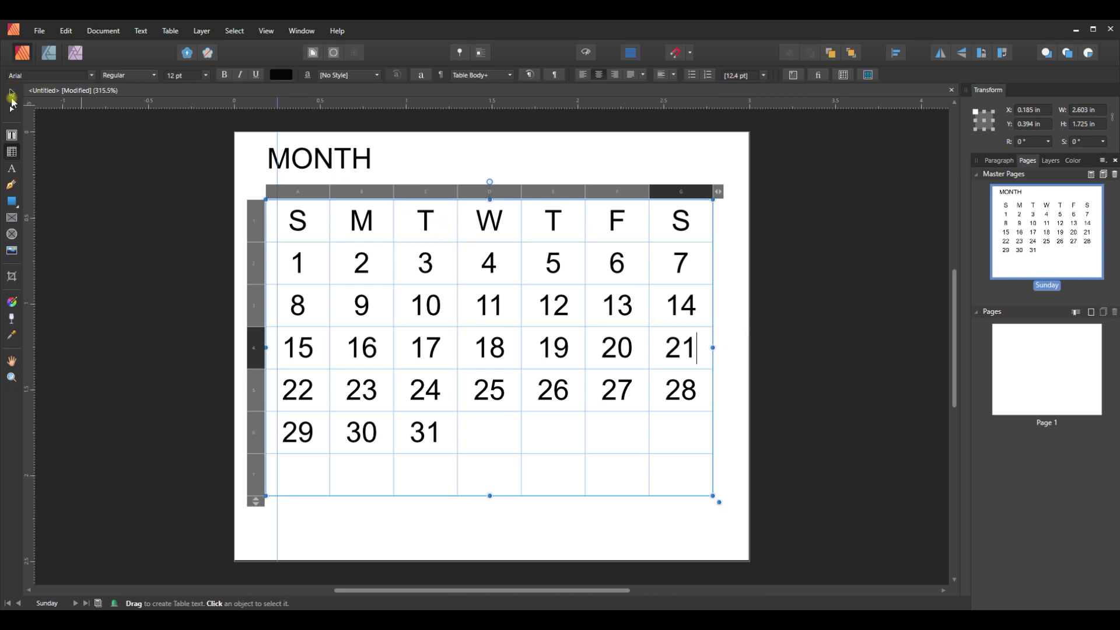
Move the calendar table down to the page's lower part and enlarge it to about 2.69 × 1.83 in
{"action": "key", "text": "v"}
{"action": "left_click_drag", "start_coordinate": [368, 262], "coordinate": [358, 333]}
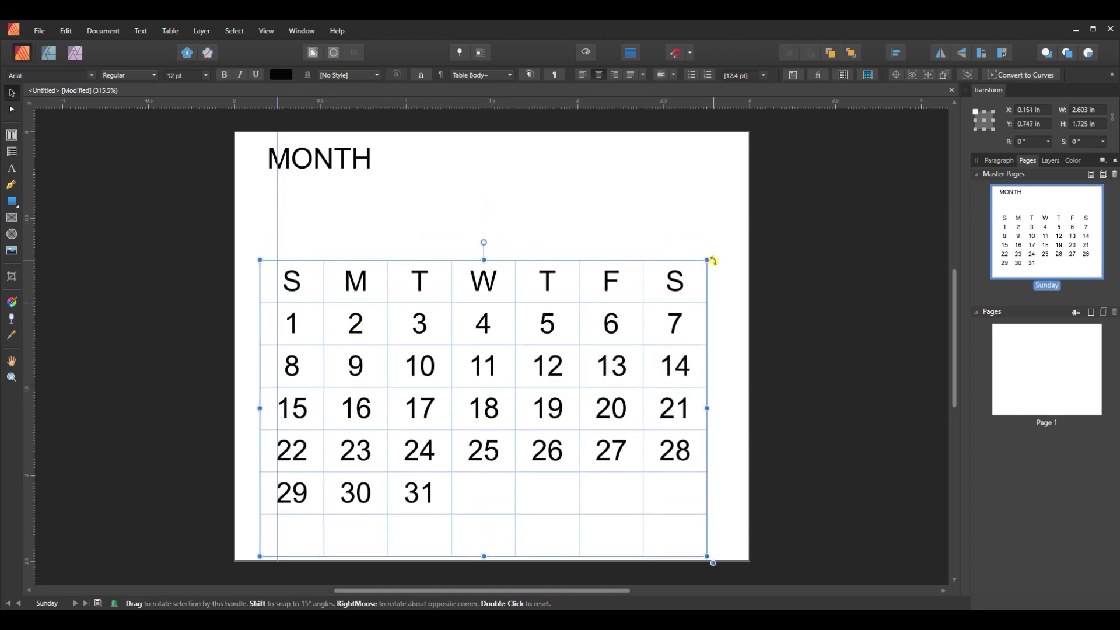
{"action": "left_click_drag", "start_coordinate": [706, 262], "coordinate": [721, 242]}
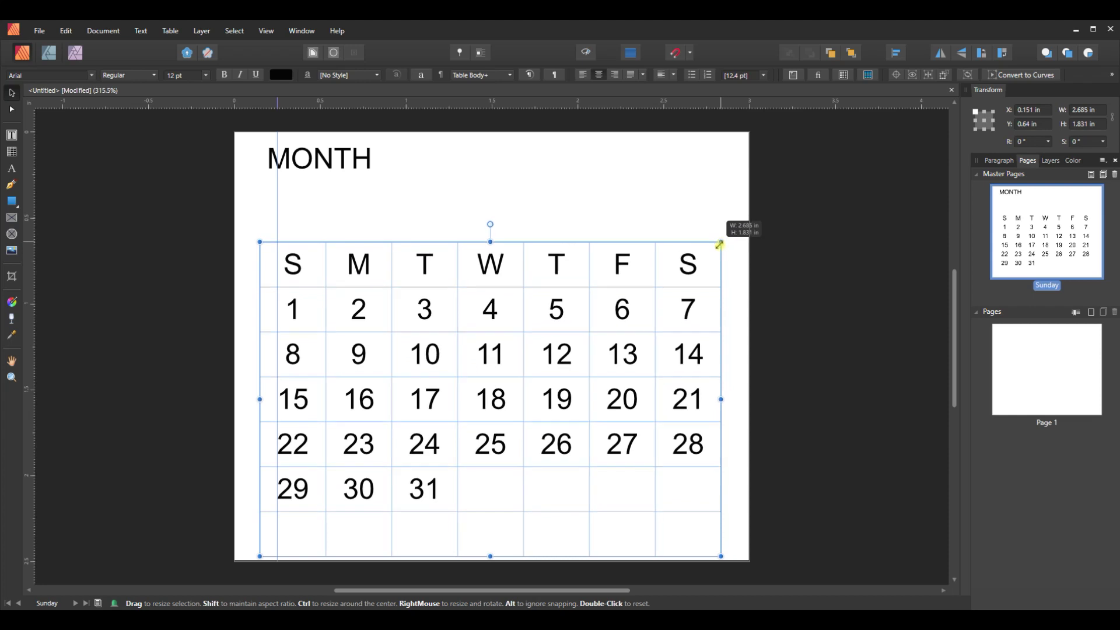
Move the calendar table up to a Y position of about 0.45 in, centred horizontally on the page
{"action": "left_click_drag", "start_coordinate": [495, 355], "coordinate": [493, 330]}
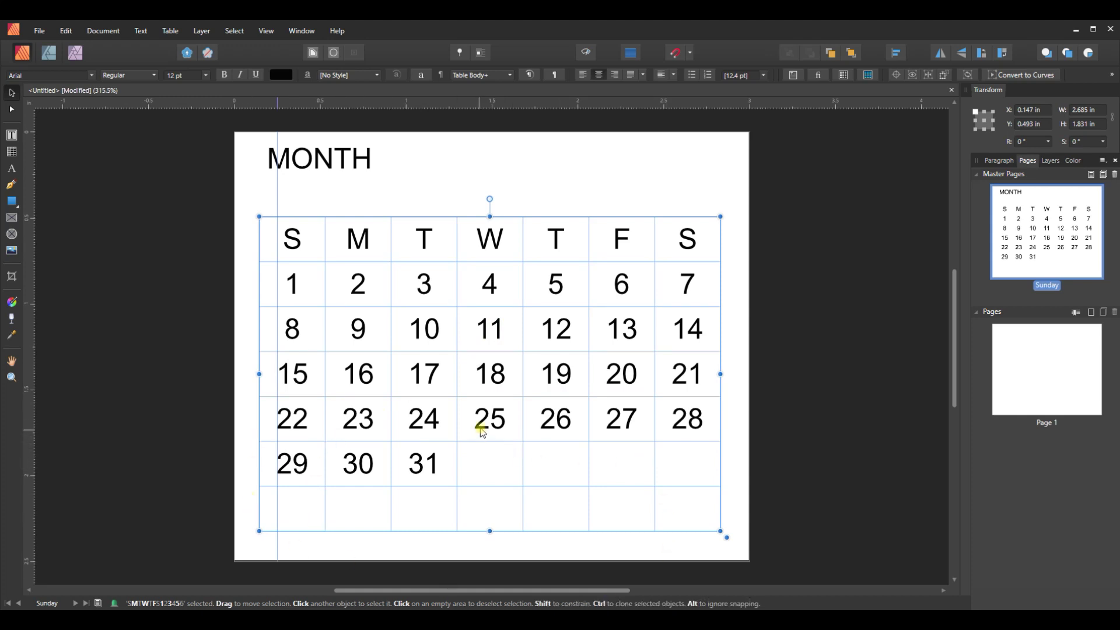
{"action": "left_click_drag", "start_coordinate": [483, 428], "coordinate": [484, 422]}
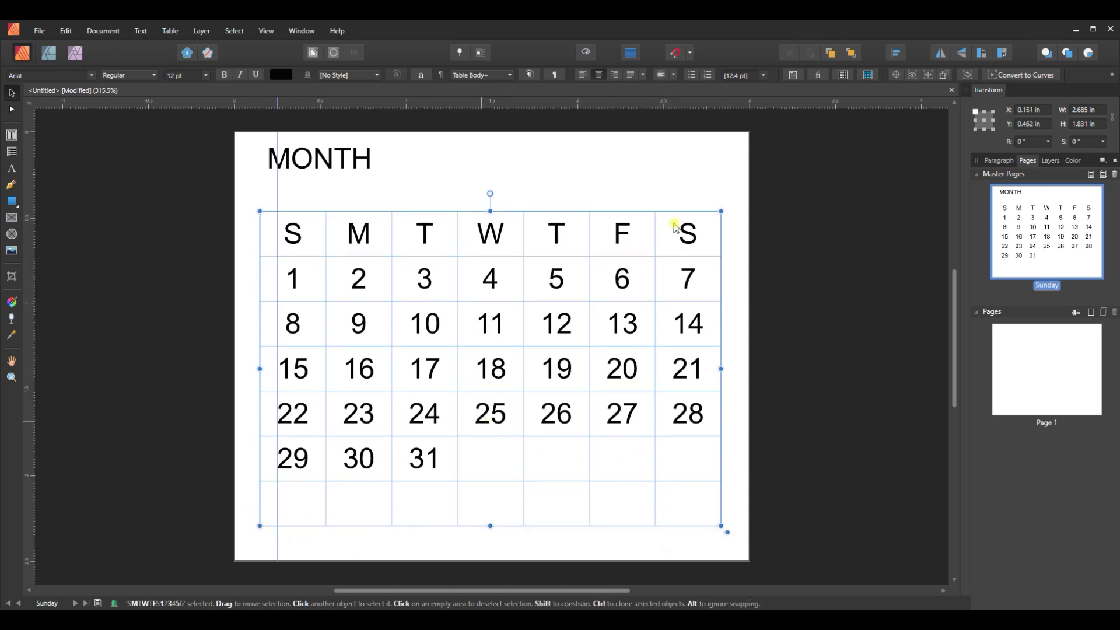
{"action": "left_click_drag", "start_coordinate": [500, 338], "coordinate": [500, 339]}
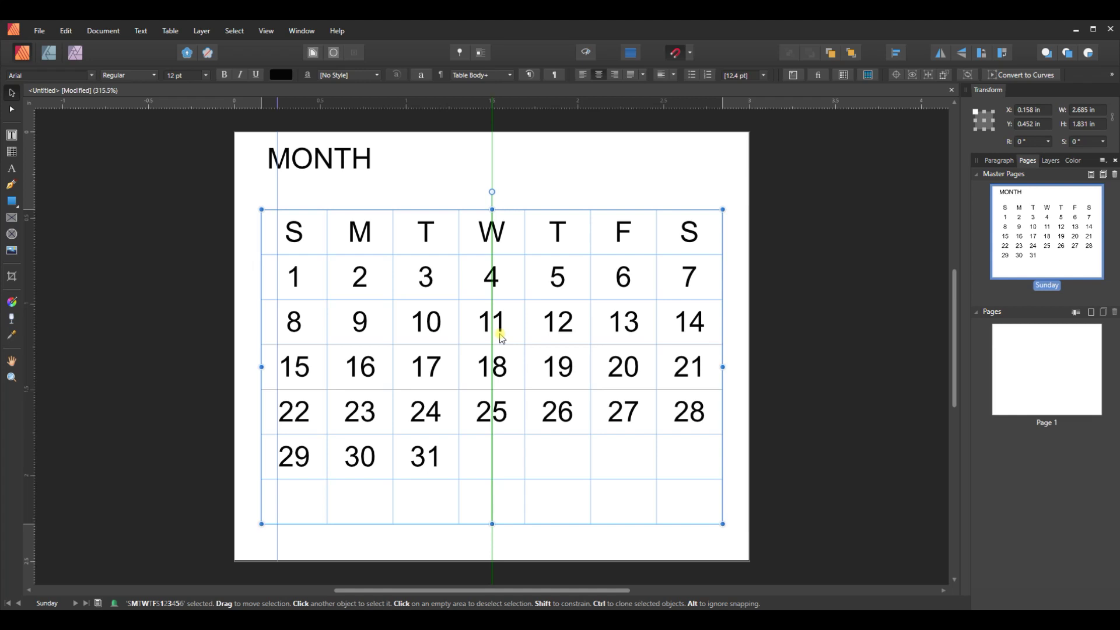
{"action": "left_click_drag", "start_coordinate": [501, 338], "coordinate": [501, 339]}
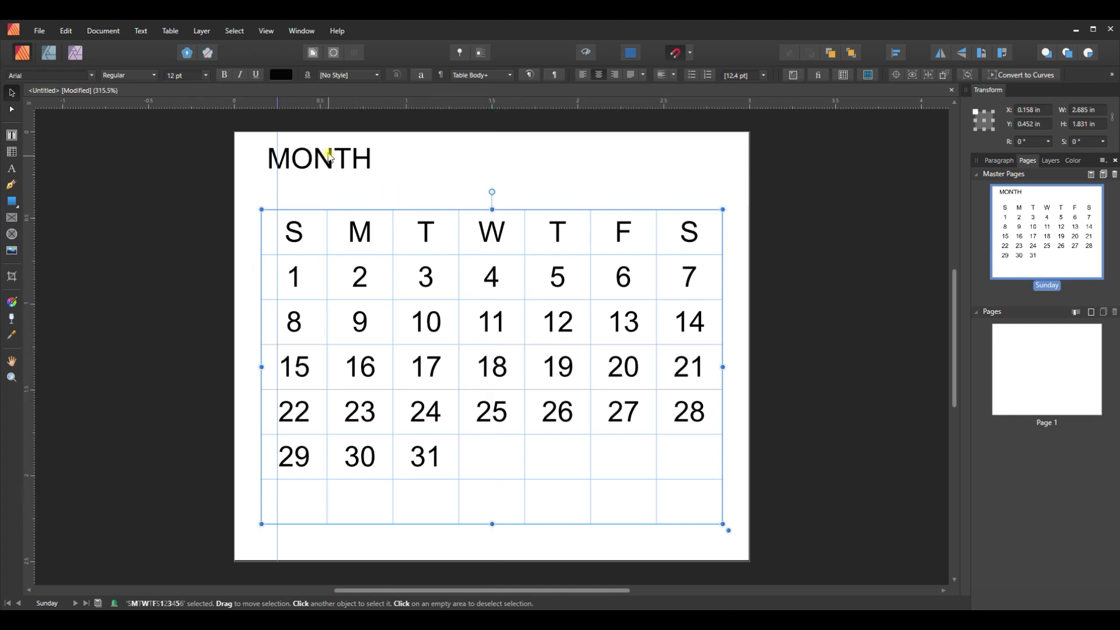
Move the MONTH frame down to just above the table at Y about 0.26 in, aligned to the vertical guide at 0.25 in
{"action": "left_click_drag", "start_coordinate": [331, 171], "coordinate": [345, 197]}
{"action": "left_click", "coordinate": [12, 91]}
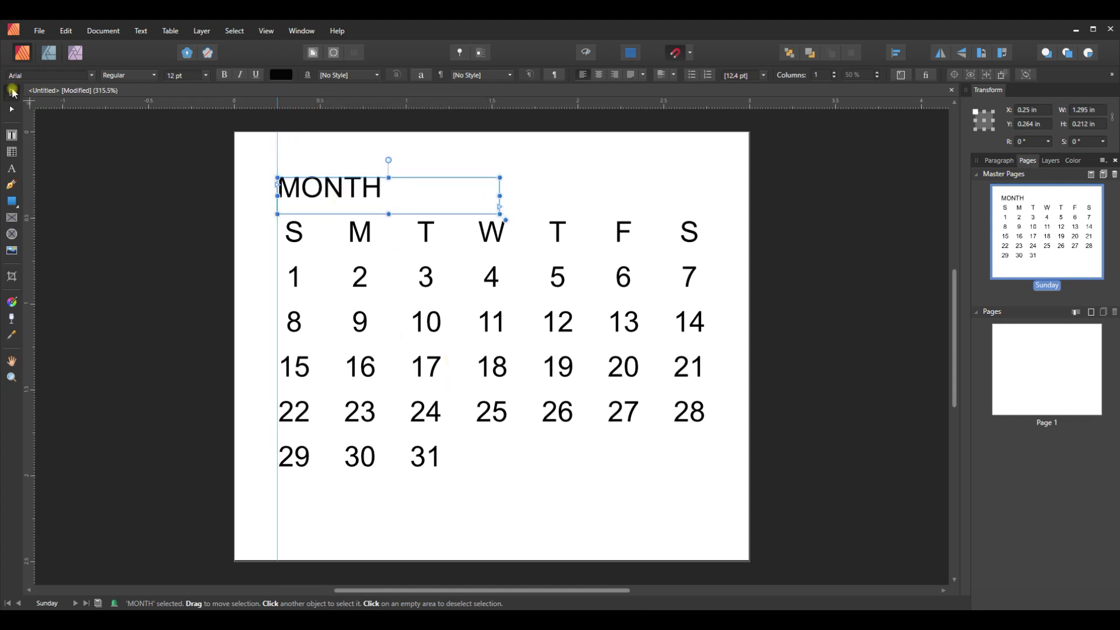
{"action": "left_click", "coordinate": [898, 300]}
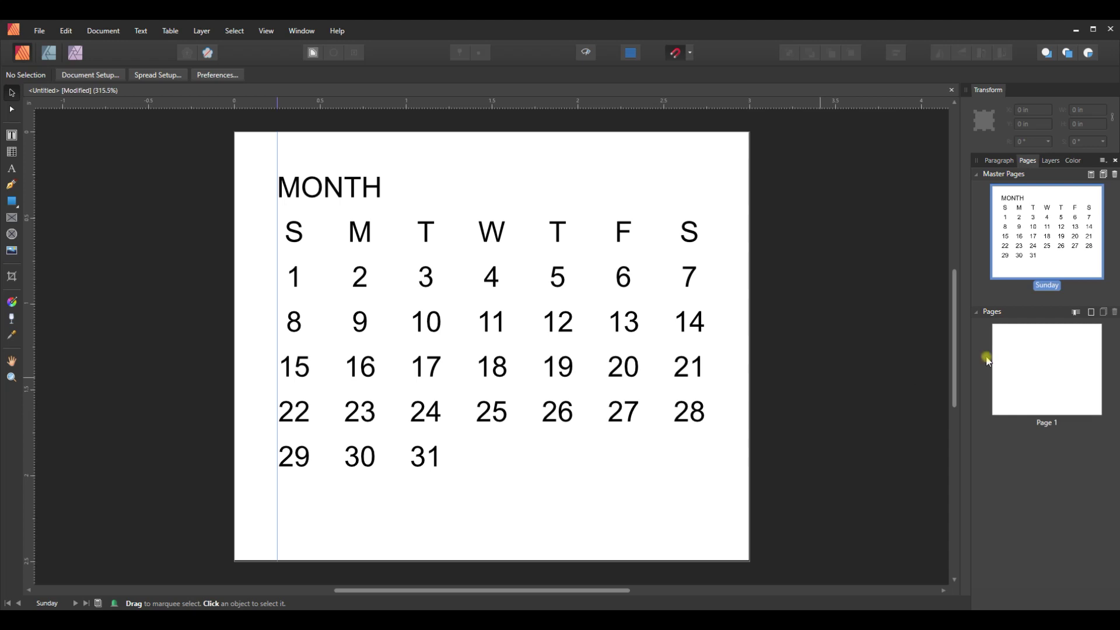
Duplicate the Sunday master page and rename the copy Monday
{"action": "left_click", "coordinate": [1103, 174]}
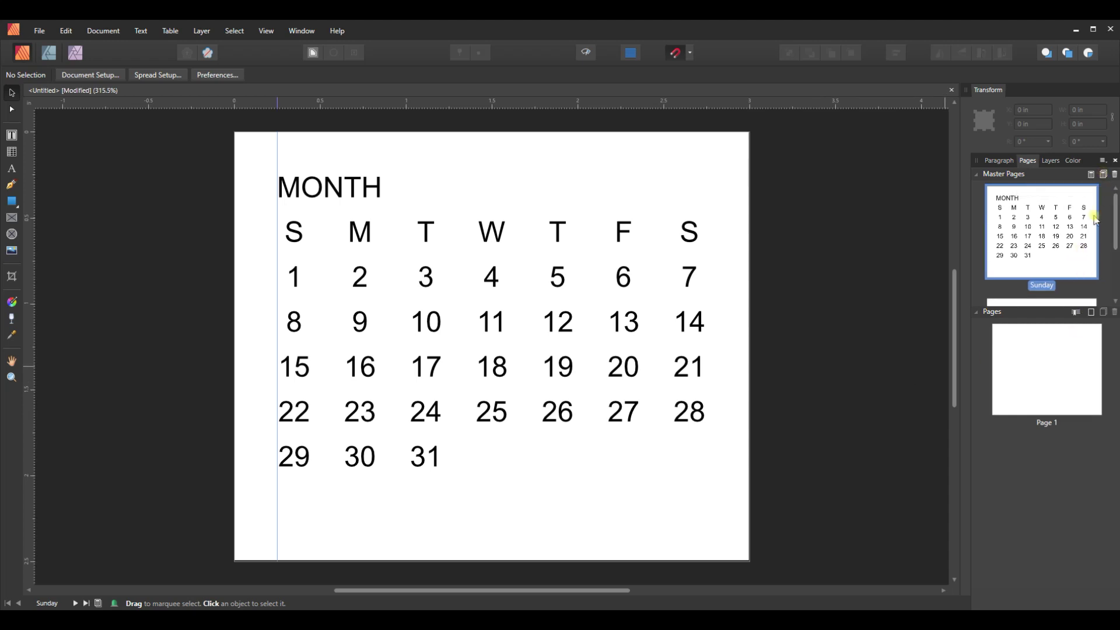
{"action": "scroll", "coordinate": [1069, 266], "scroll_direction": "down", "scroll_amount": 1}
{"action": "scroll", "coordinate": [1068, 267], "scroll_direction": "down", "scroll_amount": 3}
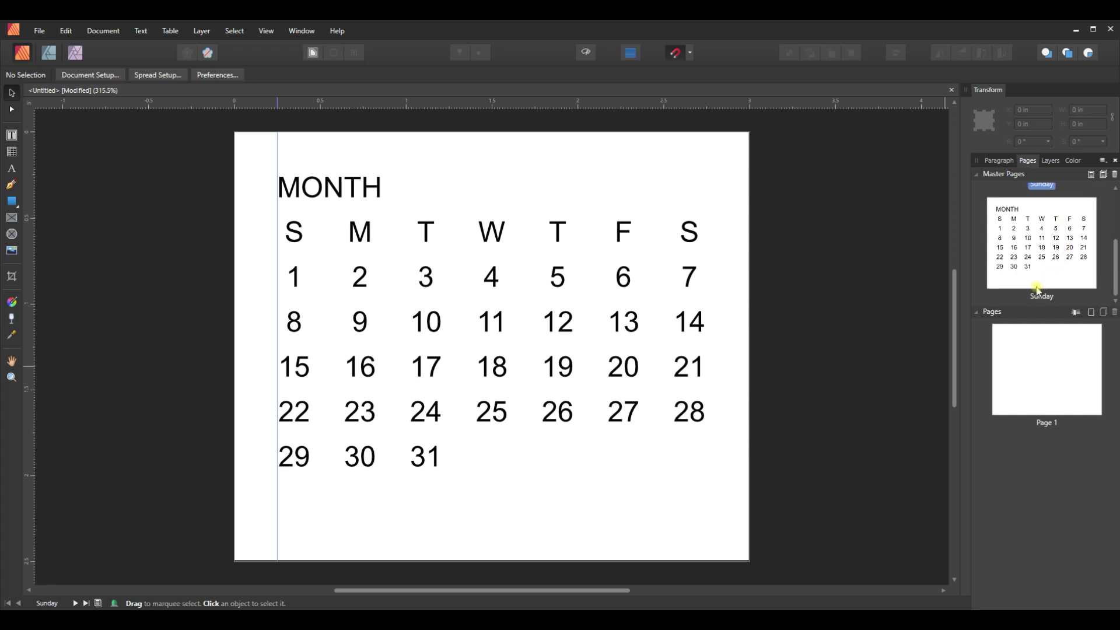
{"action": "left_click", "coordinate": [1043, 298]}
{"action": "left_click", "coordinate": [1042, 298]}
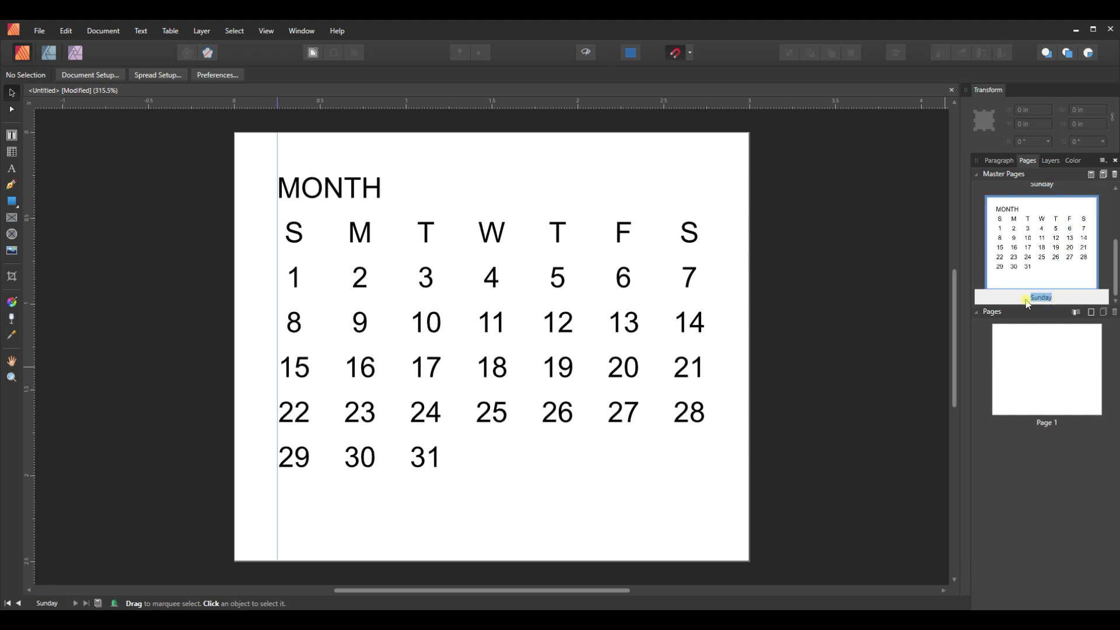
{"action": "type", "text": "Monda"}
{"action": "key", "text": "Return"}
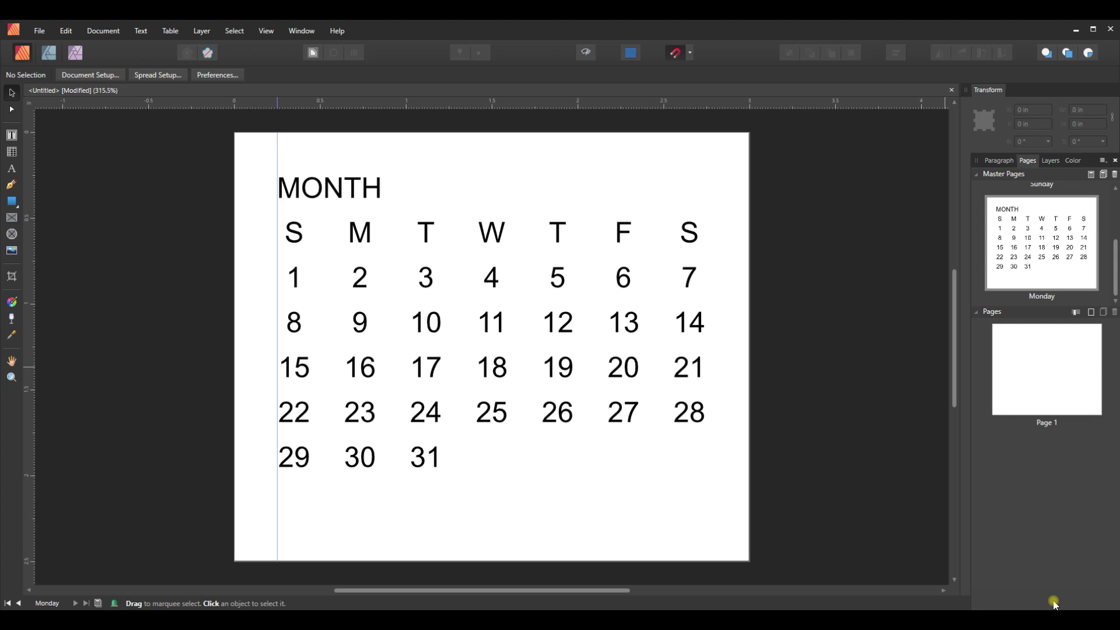
Clear all dates below the weekday header row in the open master page's calendar table
{"action": "scroll", "coordinate": [1056, 250], "scroll_direction": "up", "scroll_amount": 2}
{"action": "scroll", "coordinate": [1056, 249], "scroll_direction": "down", "scroll_amount": 3}
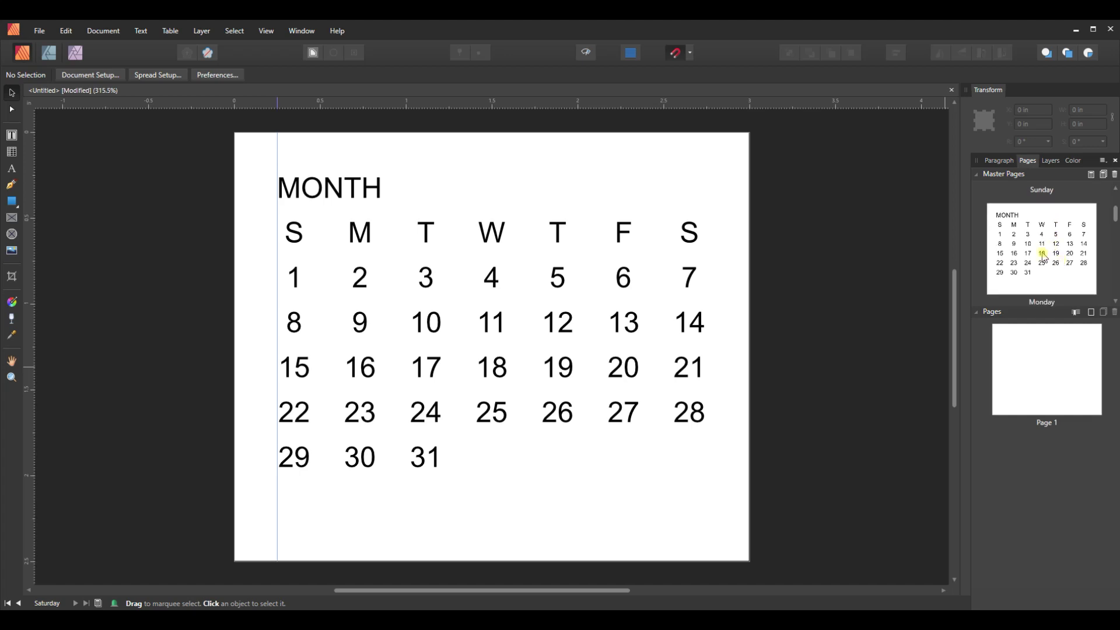
{"action": "left_click", "coordinate": [1043, 255]}
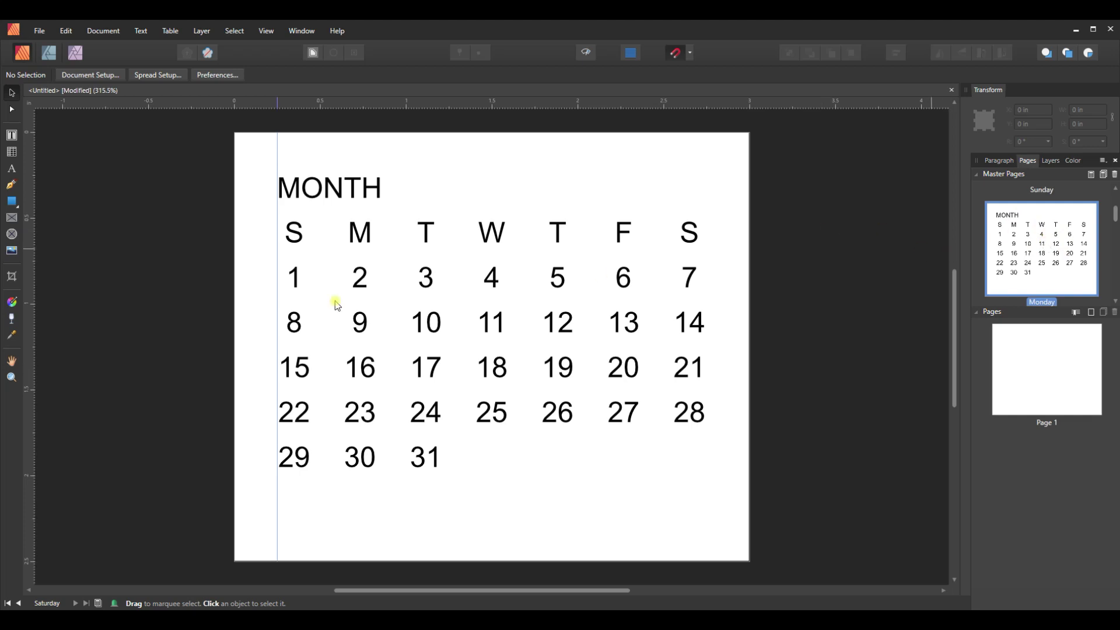
{"action": "left_click", "coordinate": [298, 283]}
{"action": "left_click", "coordinate": [298, 283]}
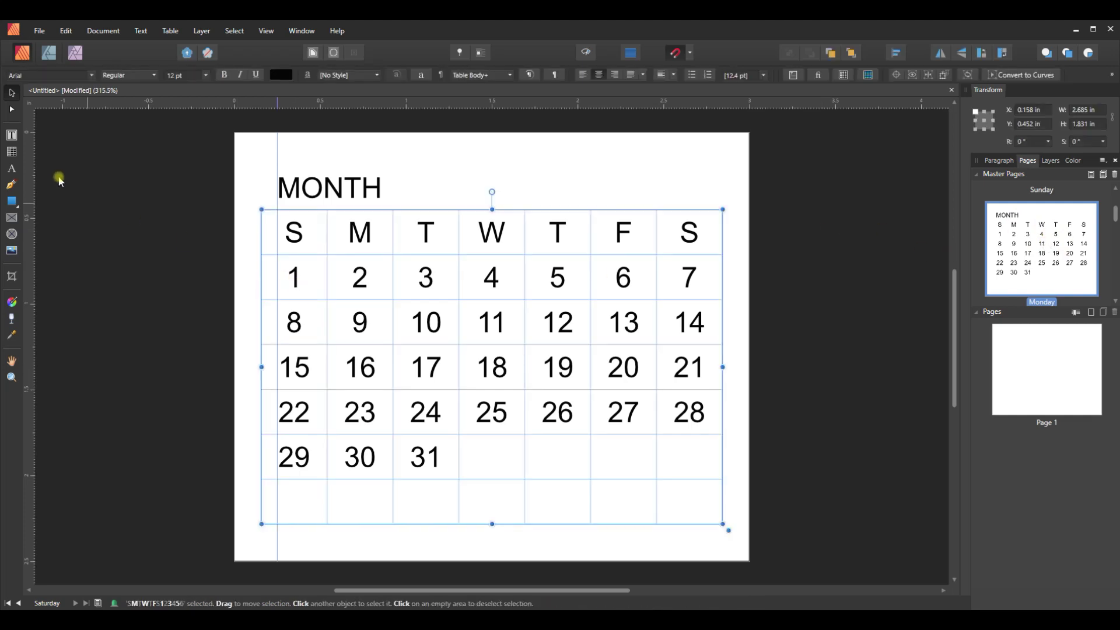
{"action": "left_click", "coordinate": [9, 152]}
{"action": "left_click_drag", "start_coordinate": [295, 275], "coordinate": [370, 293]}
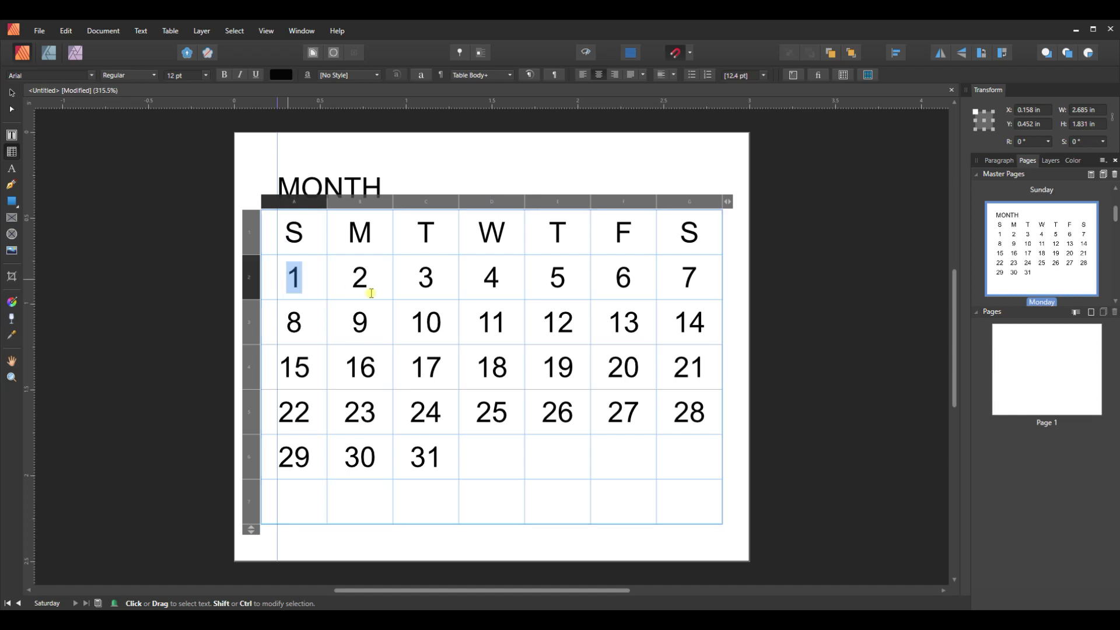
{"action": "left_click_drag", "start_coordinate": [624, 477], "coordinate": [700, 464]}
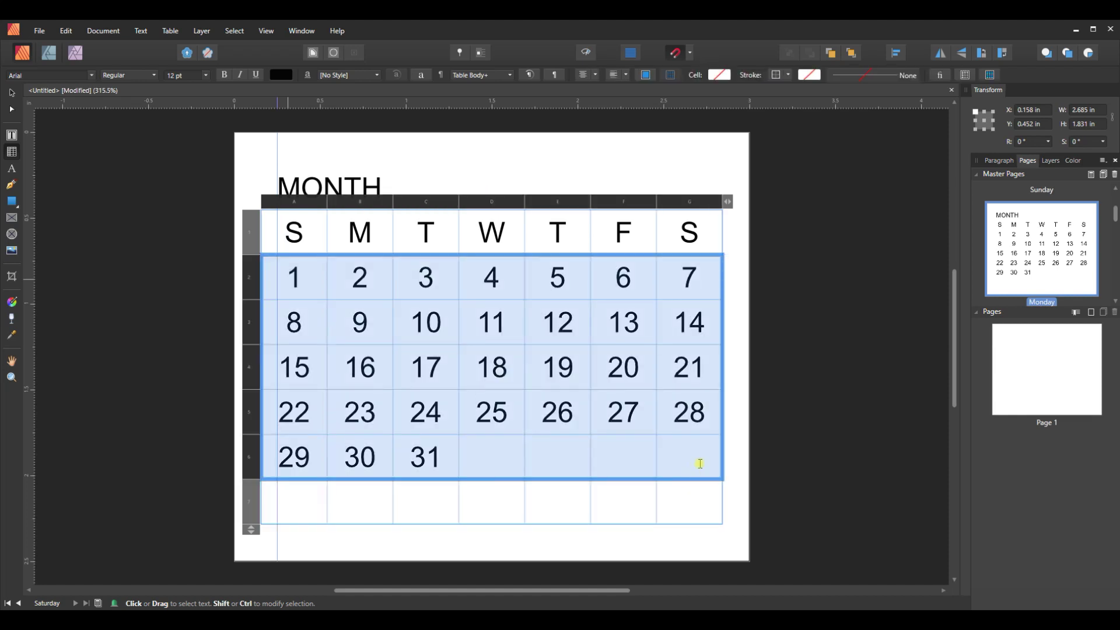
{"action": "left_click", "coordinate": [287, 275]}
{"action": "key", "text": "Tab"}
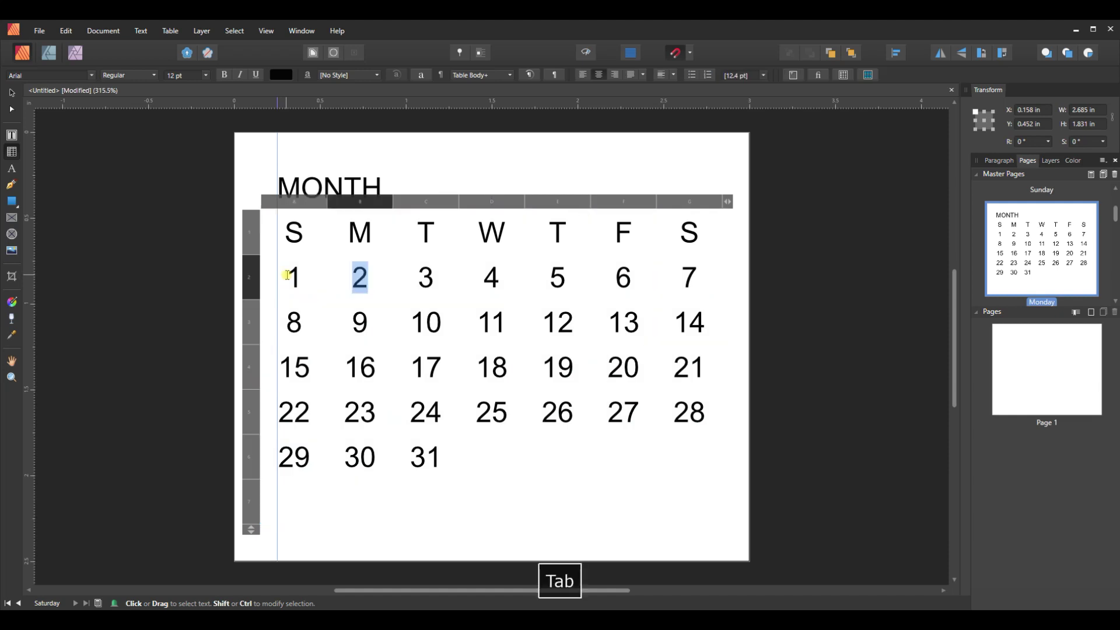
{"action": "left_click_drag", "start_coordinate": [291, 276], "coordinate": [489, 365]}
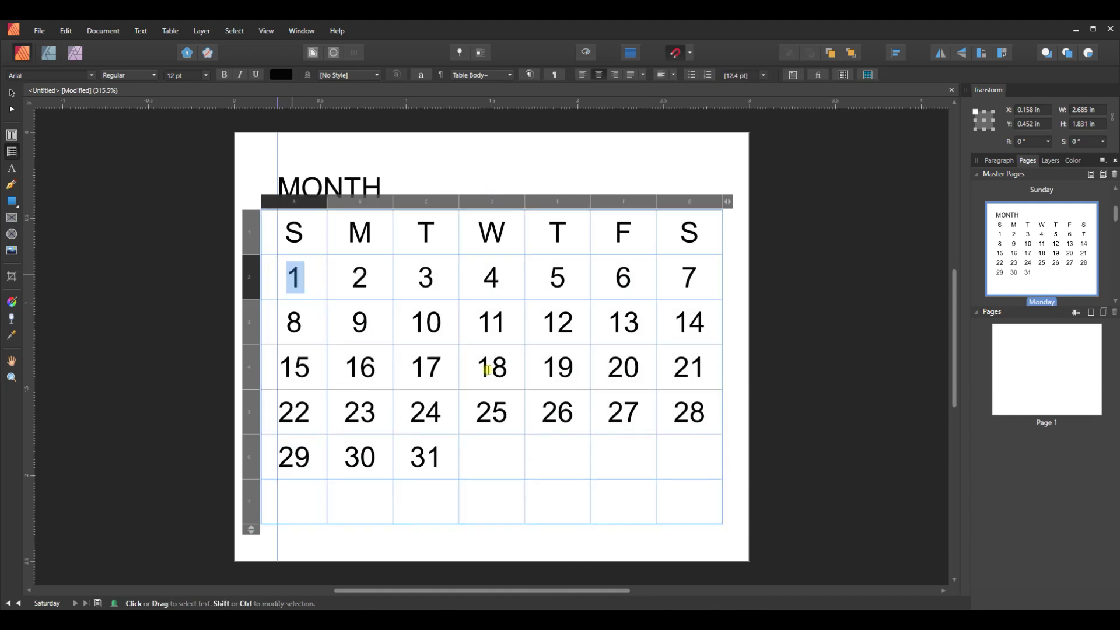
{"action": "left_click_drag", "start_coordinate": [635, 444], "coordinate": [708, 453]}
{"action": "key", "text": "Delete"}
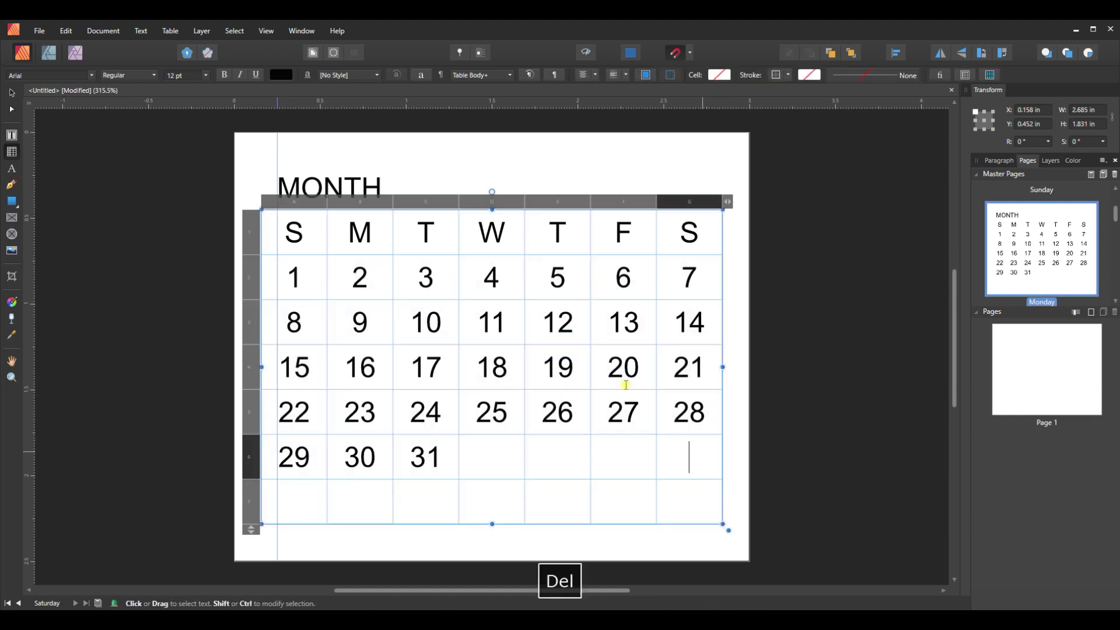
Fill the table's first date row with 1 to 6, placing 1 under the M column
{"action": "left_click", "coordinate": [375, 281]}
{"action": "type", "text": "1"}
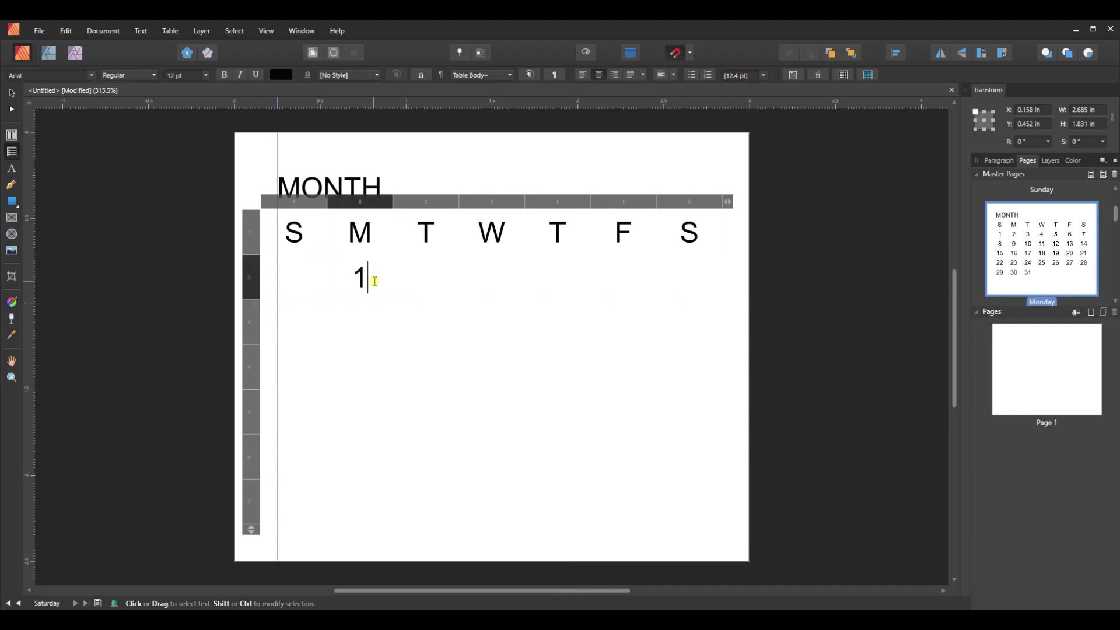
{"action": "key", "text": "Tab"}
{"action": "type", "text": "2"}
{"action": "key", "text": "Tab"}
{"action": "type", "text": "3"}
{"action": "key", "text": "Tab"}
{"action": "type", "text": "4"}
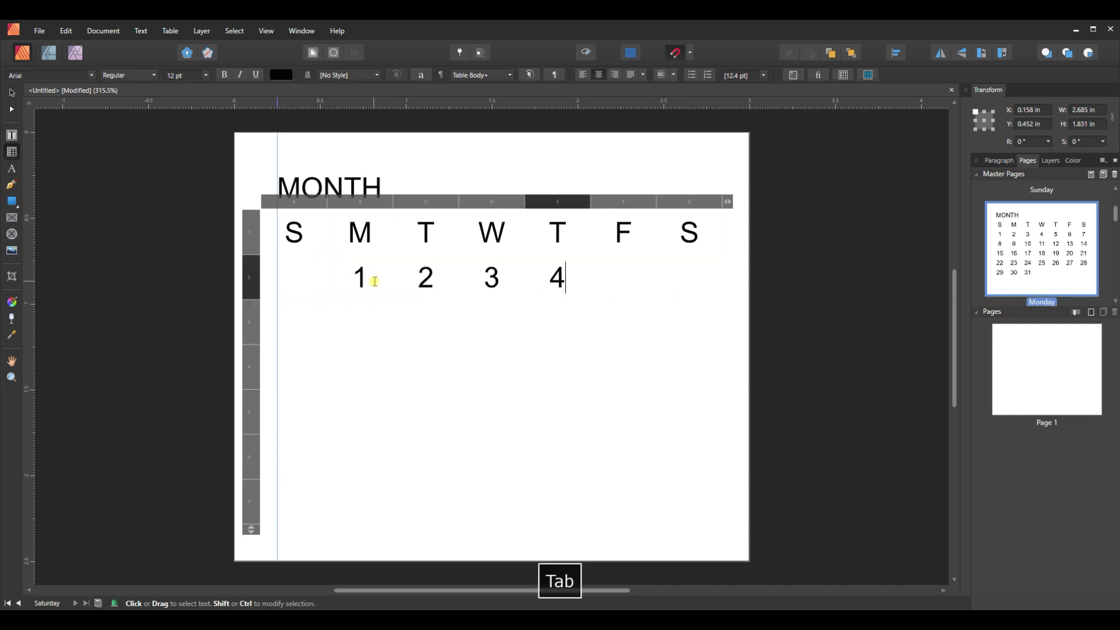
{"action": "key", "text": "Tab"}
{"action": "type", "text": "5"}
{"action": "key", "text": "Tab"}
{"action": "type", "text": "6"}
{"action": "key", "text": "Tab"}
Fill the second date row with 7 to 13, from Sunday to Saturday
{"action": "type", "text": "7\t8"}
{"action": "key", "text": "Tab"}
{"action": "type", "text": "9"}
{"action": "key", "text": "Tab"}
{"action": "type", "text": "10"}
{"action": "key", "text": "Tab"}
{"action": "type", "text": "11"}
{"action": "key", "text": "Tab"}
{"action": "type", "text": "12"}
{"action": "key", "text": "Tab"}
{"action": "type", "text": "1"}
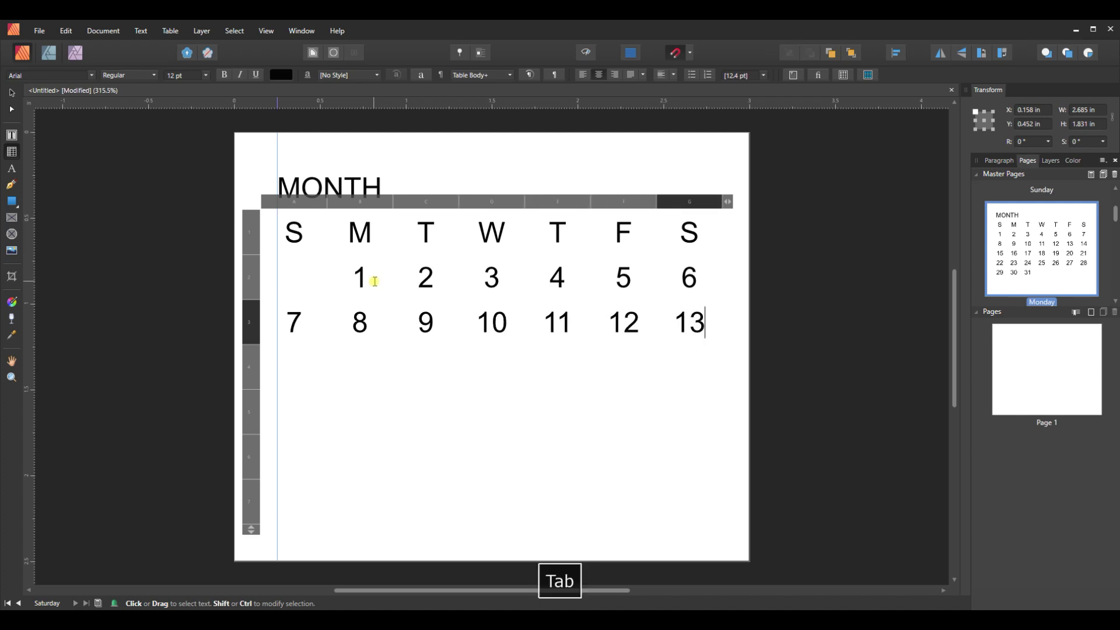
Fill the third date row with 14 to 20
{"action": "type", "text": "3\t14\t15\t16"}
{"action": "key", "text": "Tab"}
{"action": "type", "text": "17"}
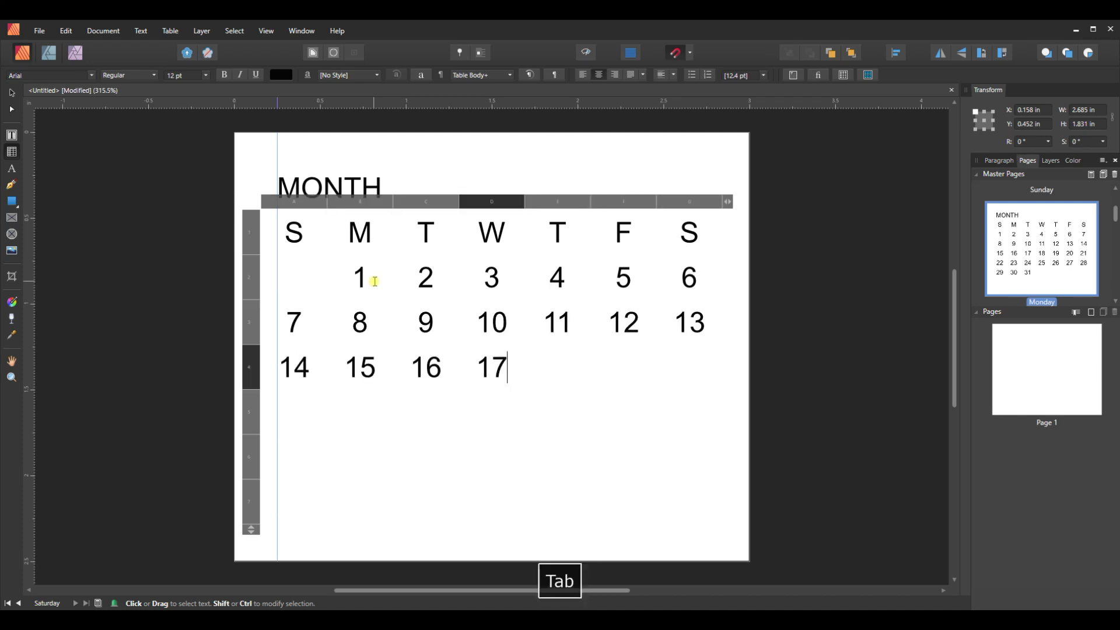
{"action": "key", "text": "Tab"}
{"action": "type", "text": "18"}
{"action": "key", "text": "Tab"}
{"action": "type", "text": "19"}
{"action": "key", "text": "Tab"}
{"action": "type", "text": "20"}
{"action": "key", "text": "Tab"}
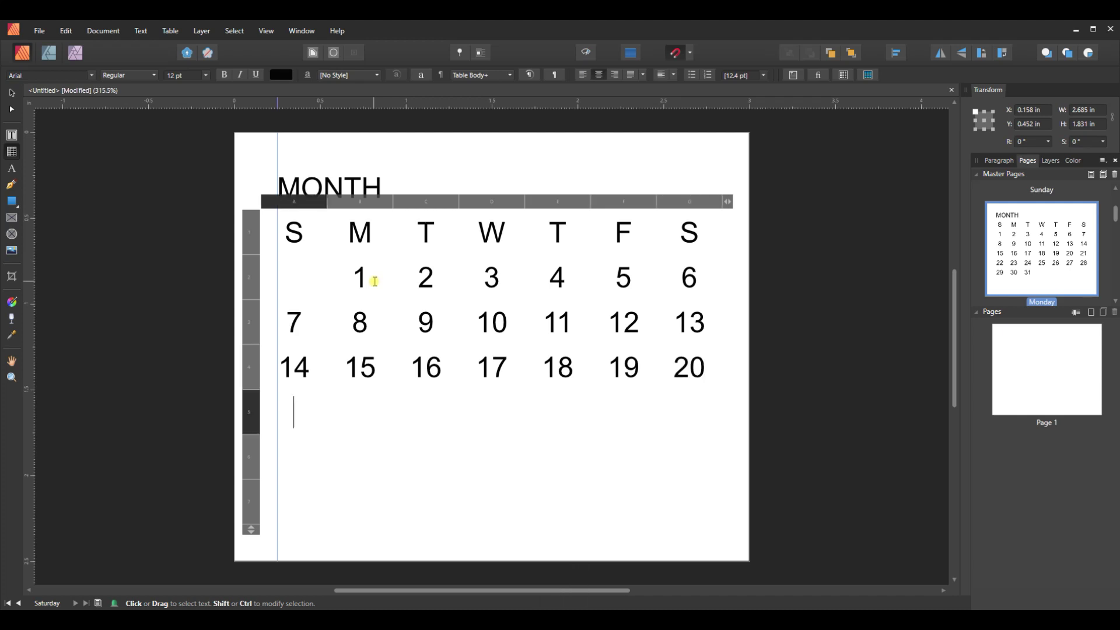
Fill the fourth date row with 21 to 27
{"action": "type", "text": "21"}
{"action": "key", "text": "Tab"}
{"action": "type", "text": "3"}
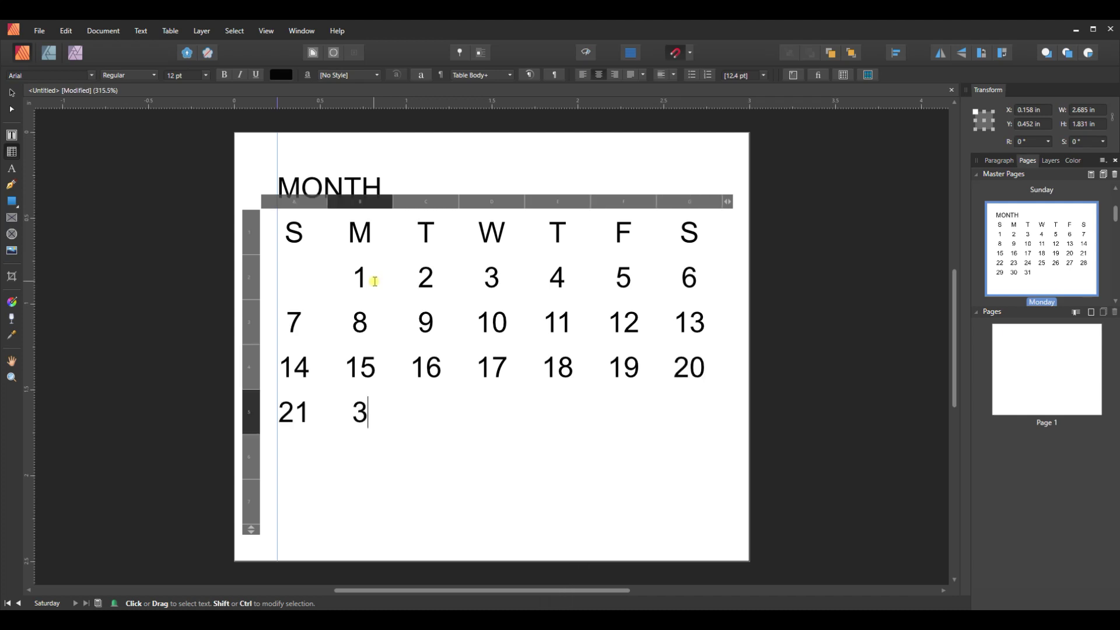
{"action": "key", "text": "BackSpace"}
{"action": "type", "text": "22"}
{"action": "key", "text": "Tab"}
{"action": "type", "text": "23"}
{"action": "key", "text": "Tab"}
{"action": "type", "text": "24"}
{"action": "key", "text": "Tab"}
{"action": "type", "text": "25"}
{"action": "key", "text": "Tab"}
{"action": "type", "text": "26"}
{"action": "key", "text": "Tab"}
{"action": "type", "text": "27"}
{"action": "key", "text": "Tab"}
Fill the fifth date row with 28, 29, 30 and 31, starting in the Sunday column
{"action": "type", "text": "28"}
{"action": "key", "text": "Tab"}
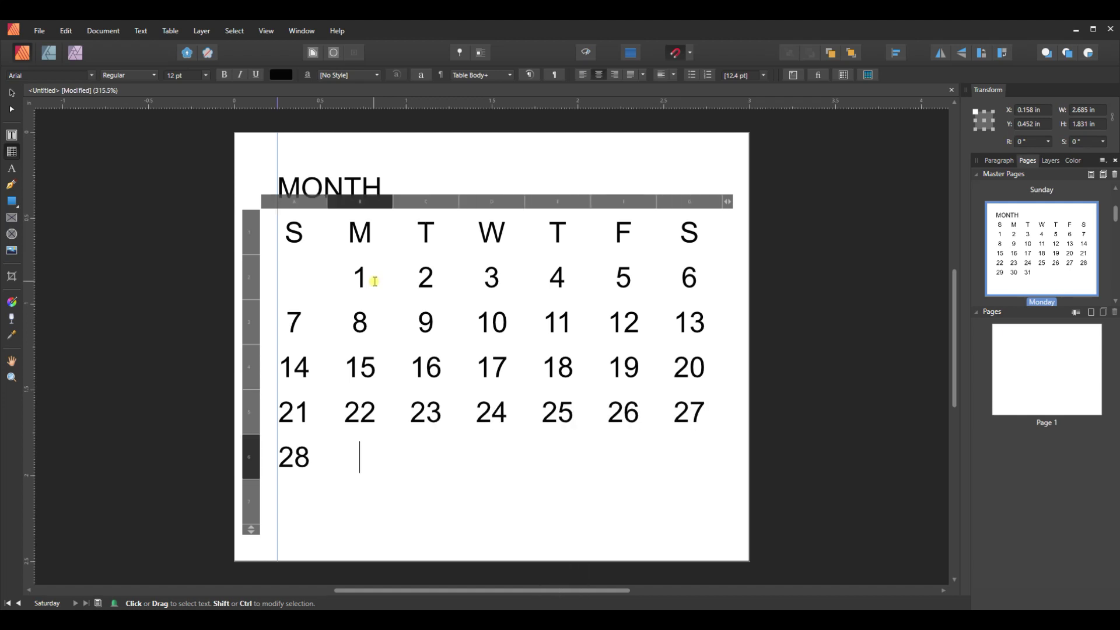
{"action": "type", "text": "29"}
{"action": "key", "text": "Tab"}
{"action": "type", "text": "30"}
{"action": "key", "text": "Tab"}
{"action": "type", "text": "31"}
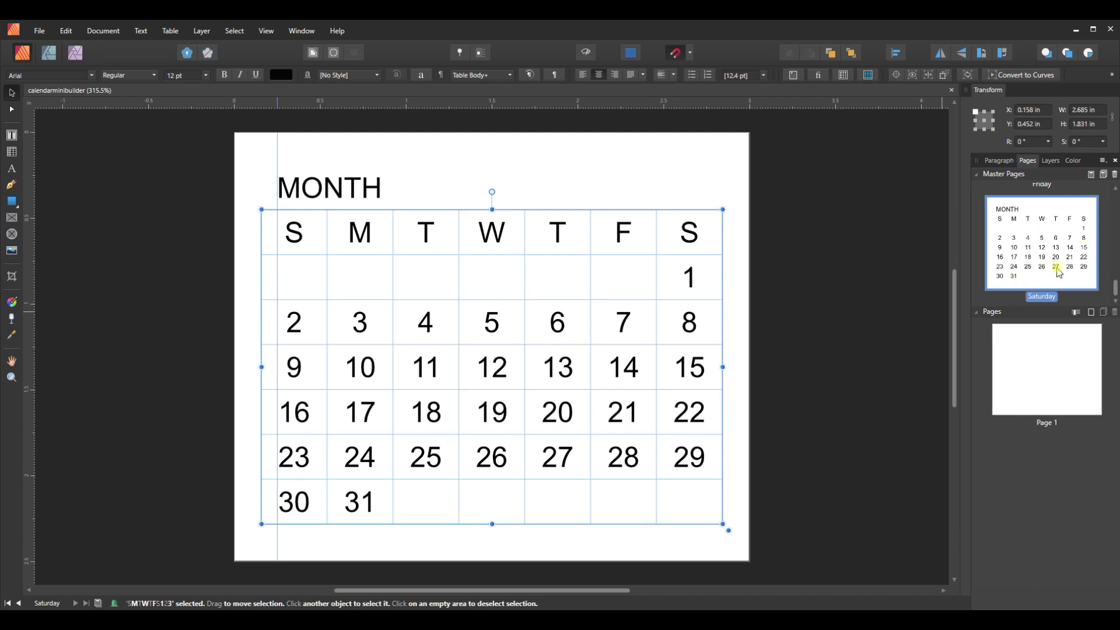
Check the system calendar for the weekday on which January 2021 begins
{"action": "left_click", "coordinate": [1067, 377]}
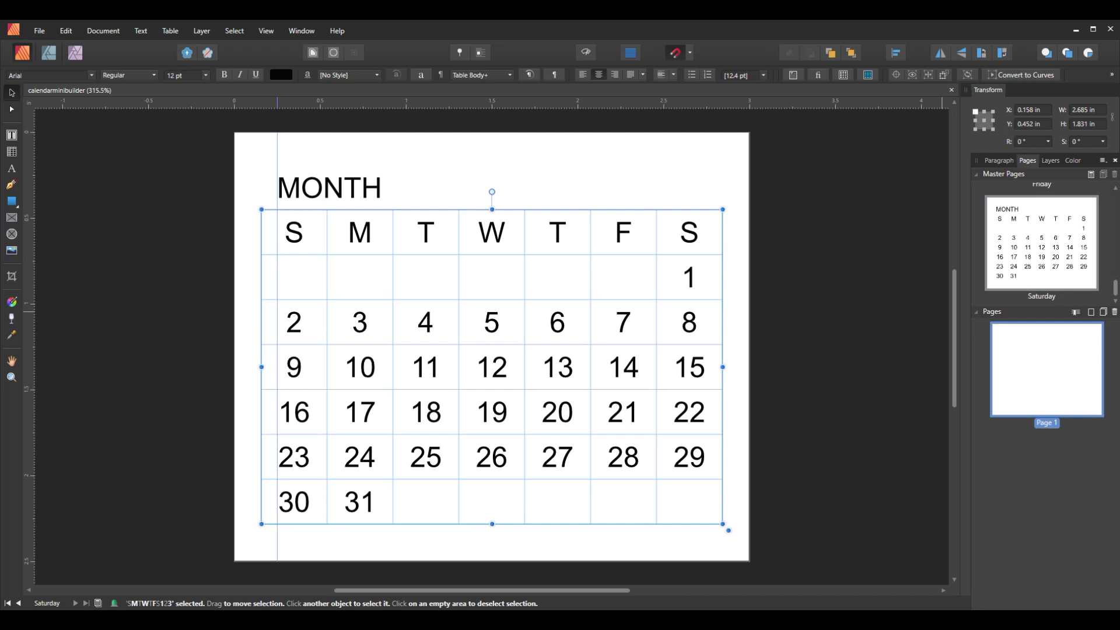
{"action": "key", "text": "super+alt+d"}
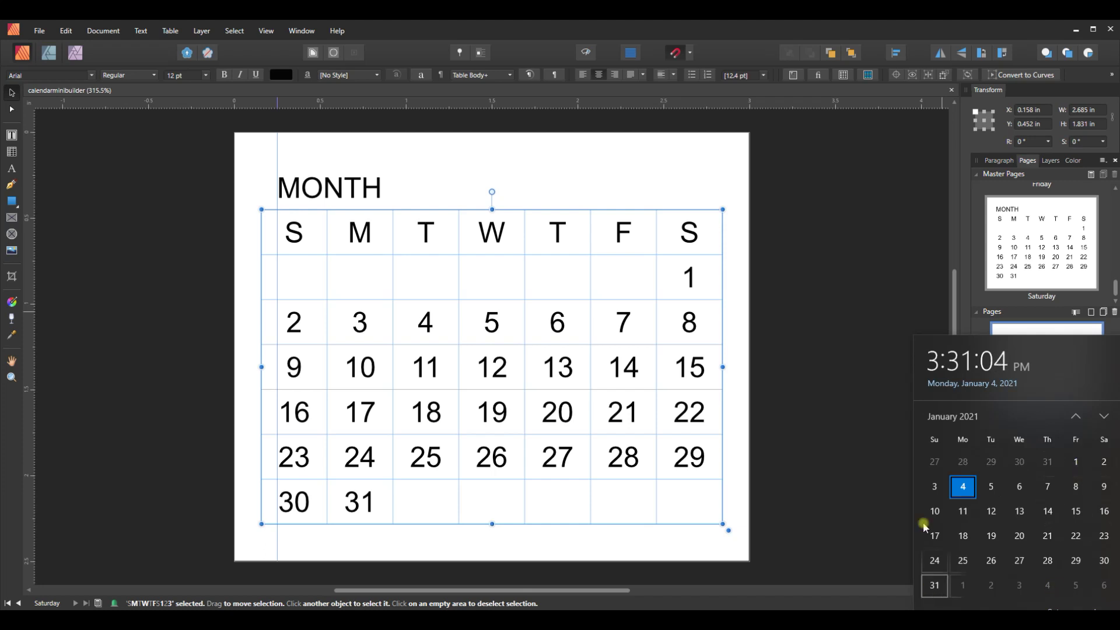
{"action": "left_click", "coordinate": [839, 403]}
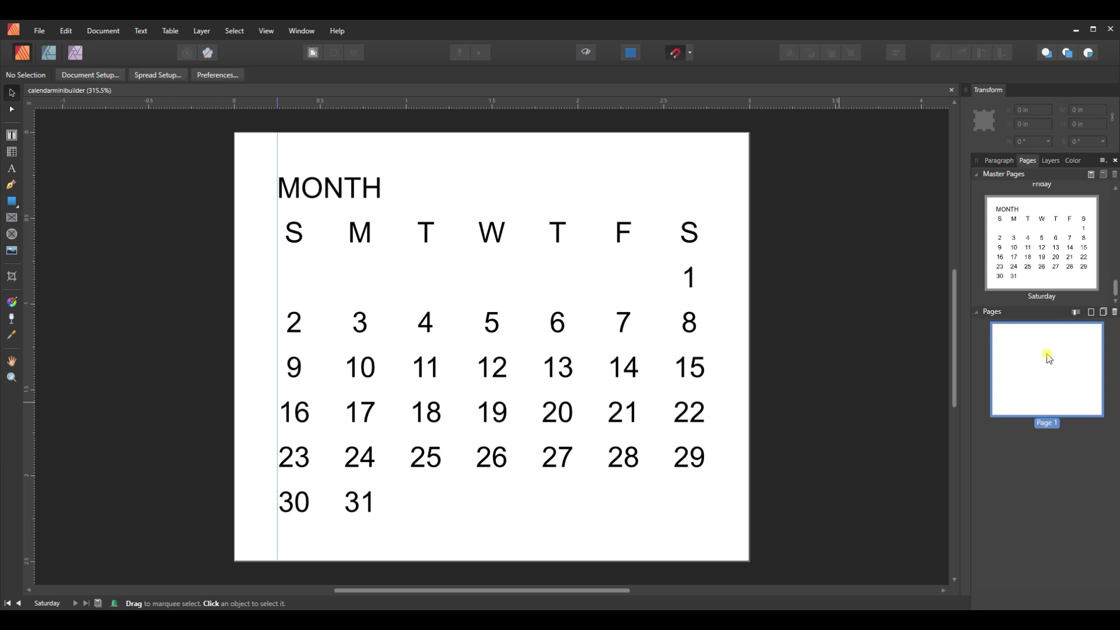
Apply the Friday master to Page 1 with Replace Existing enabled and content set to Migrate
{"action": "right_click", "coordinate": [1041, 369]}
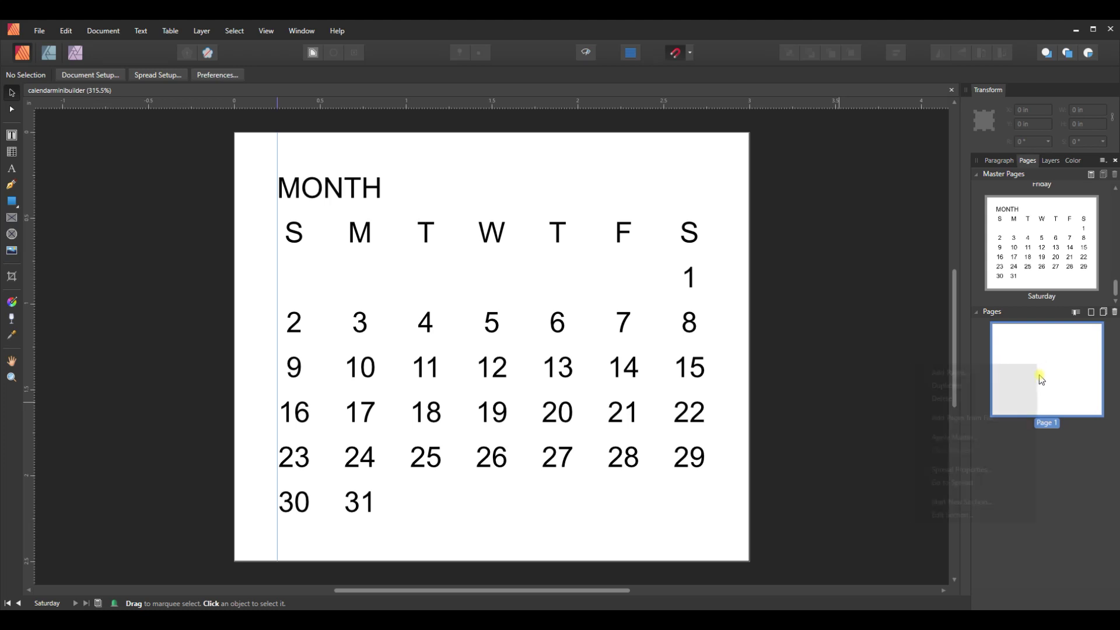
{"action": "left_click", "coordinate": [944, 438]}
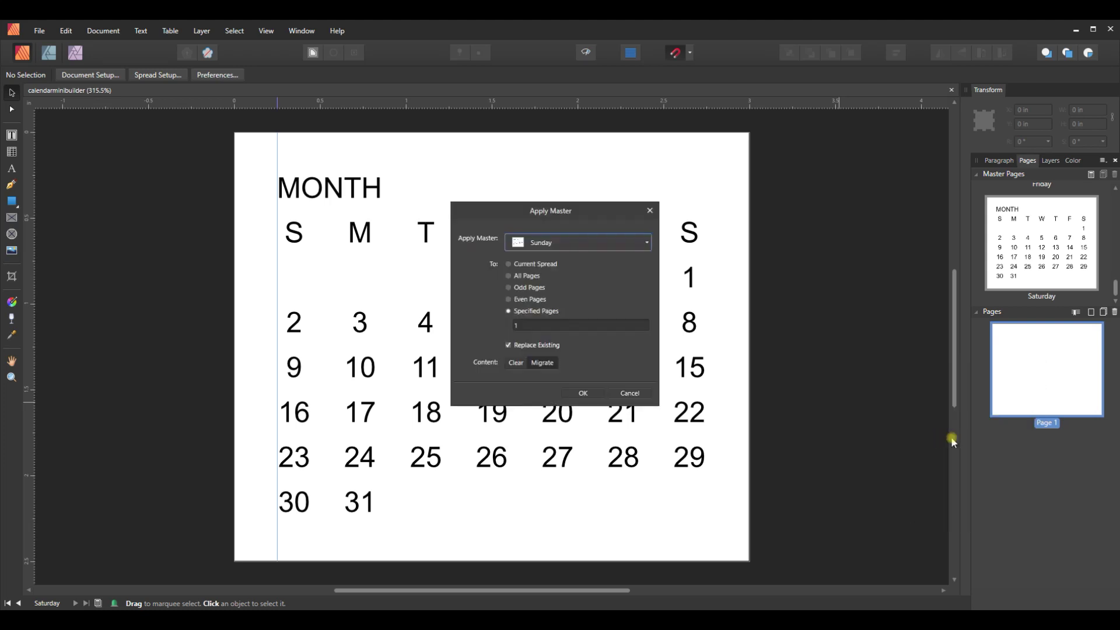
{"action": "left_click", "coordinate": [591, 244]}
{"action": "scroll", "coordinate": [581, 426], "scroll_direction": "down", "scroll_amount": 3}
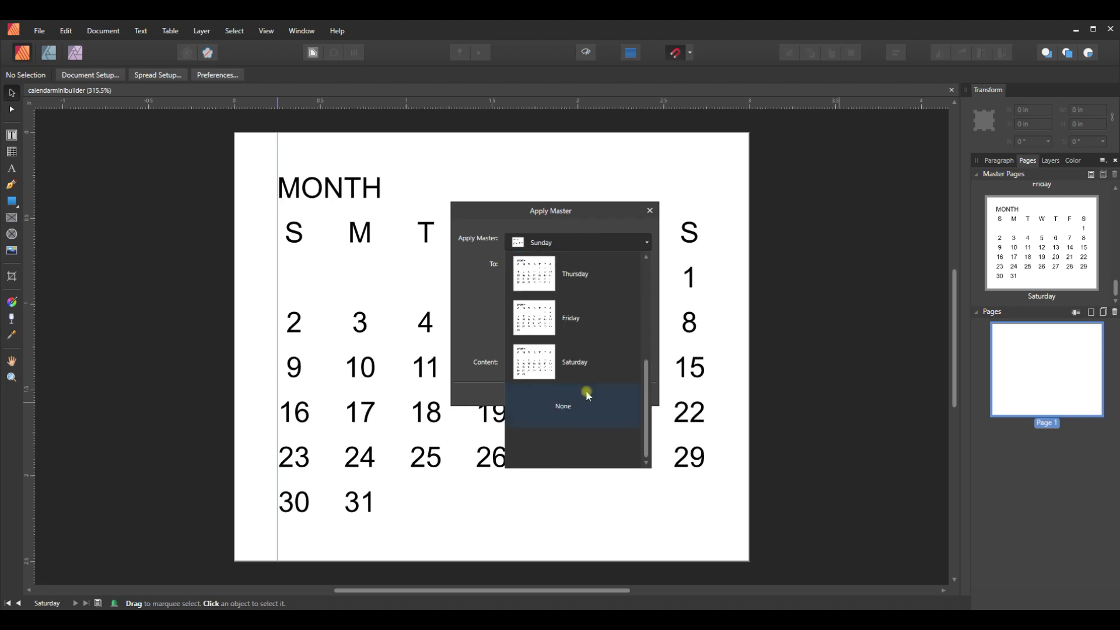
{"action": "left_click", "coordinate": [562, 323]}
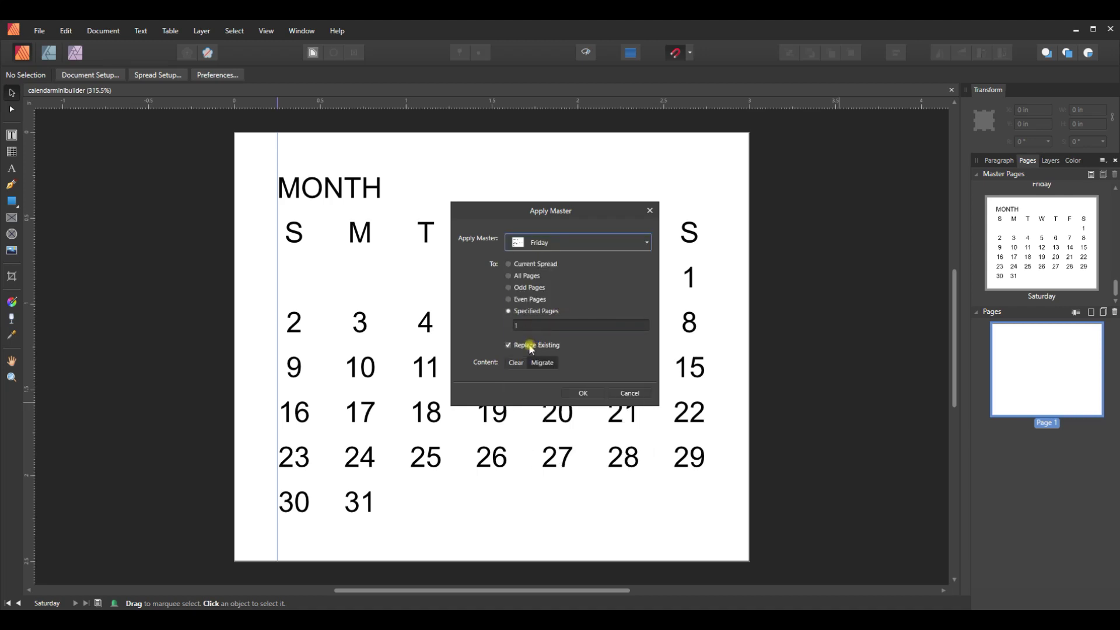
{"action": "left_click", "coordinate": [576, 394]}
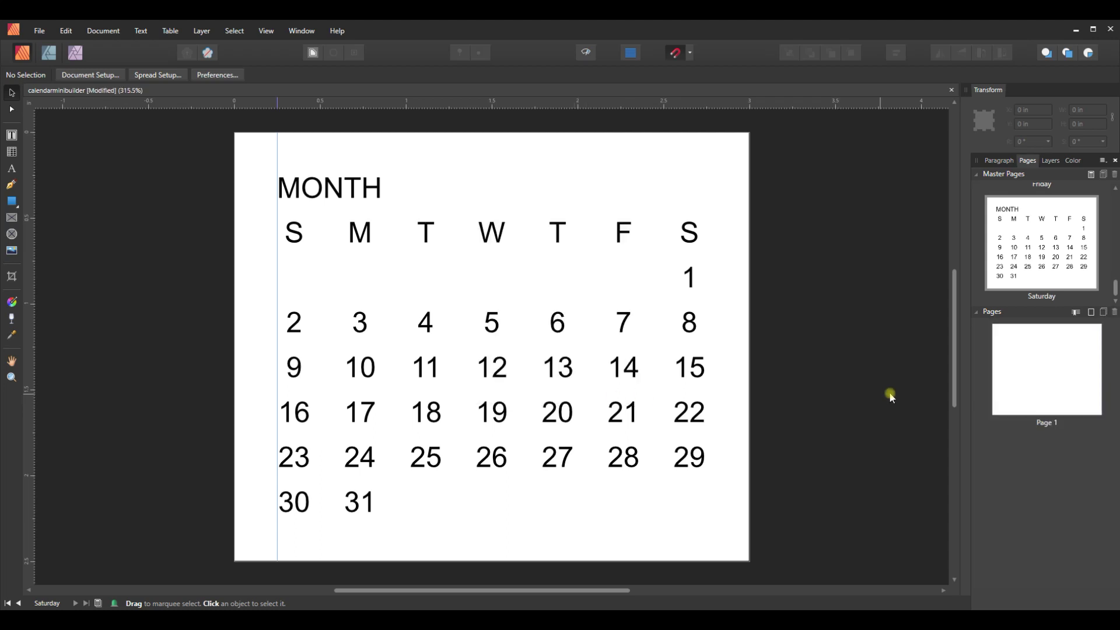
Open Page 1 and replace its MONTH heading with JANUARY
{"action": "left_click", "coordinate": [1049, 393]}
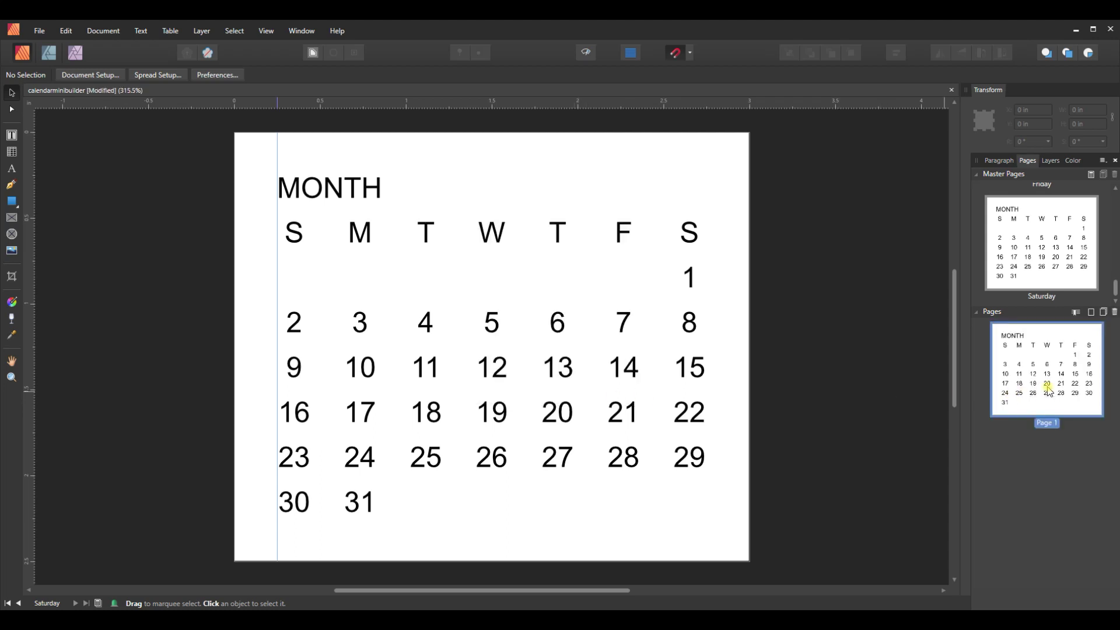
{"action": "double_click", "coordinate": [1048, 392]}
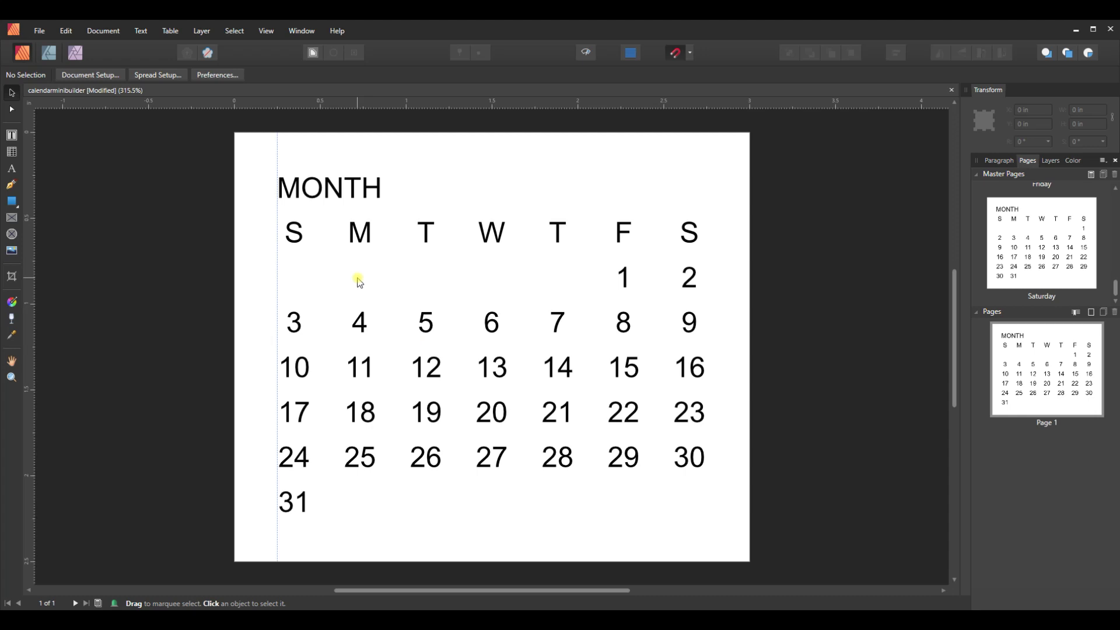
{"action": "left_click", "coordinate": [348, 196]}
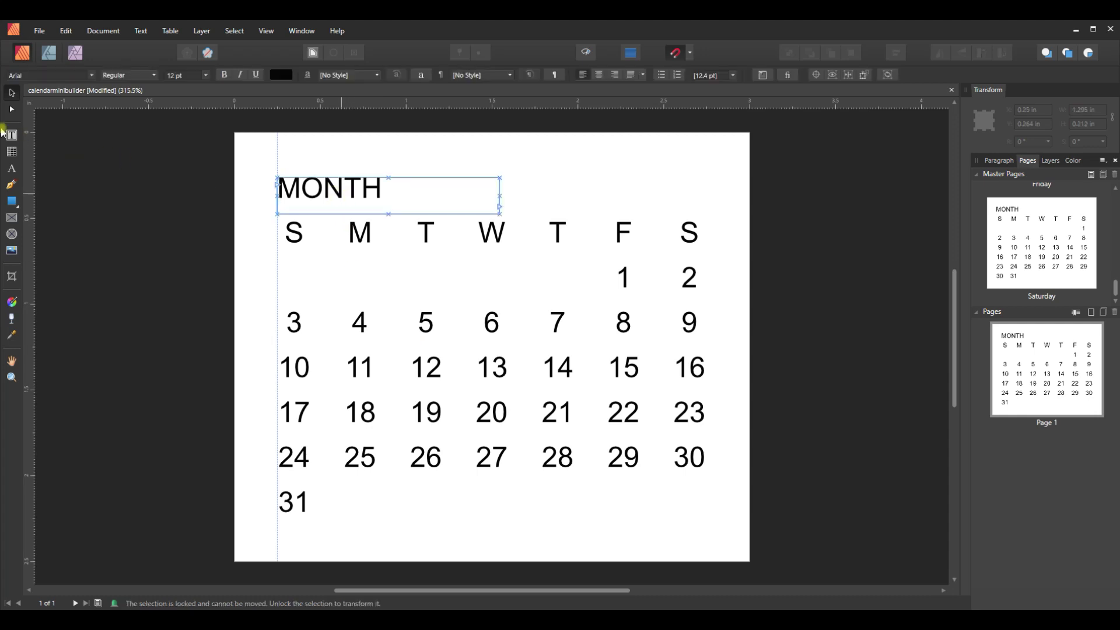
{"action": "left_click", "coordinate": [11, 136]}
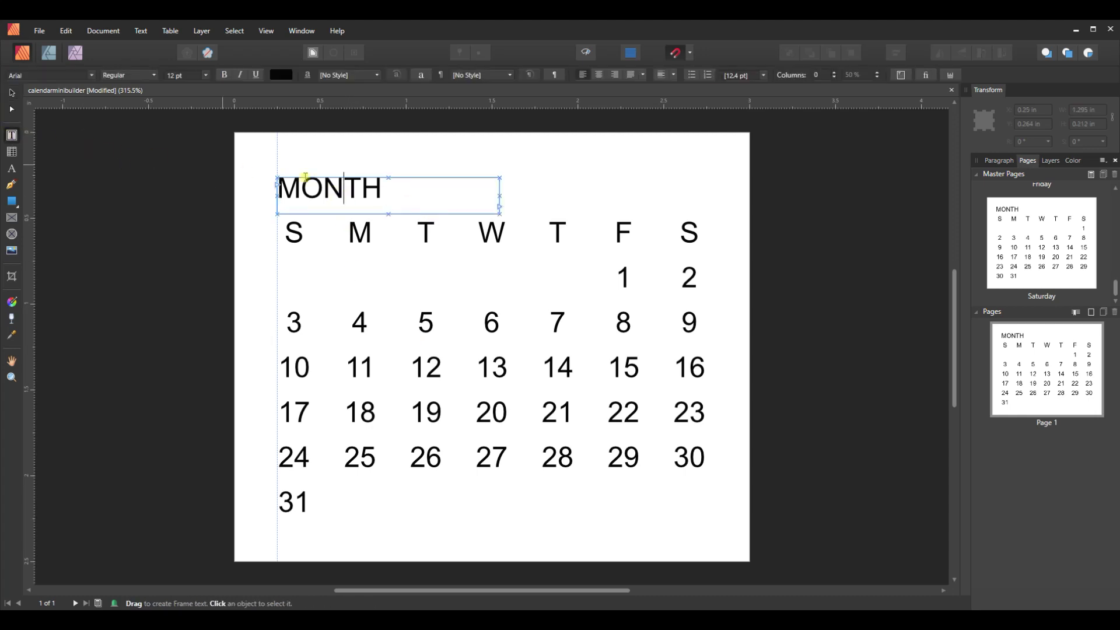
{"action": "left_click_drag", "start_coordinate": [383, 192], "coordinate": [286, 197]}
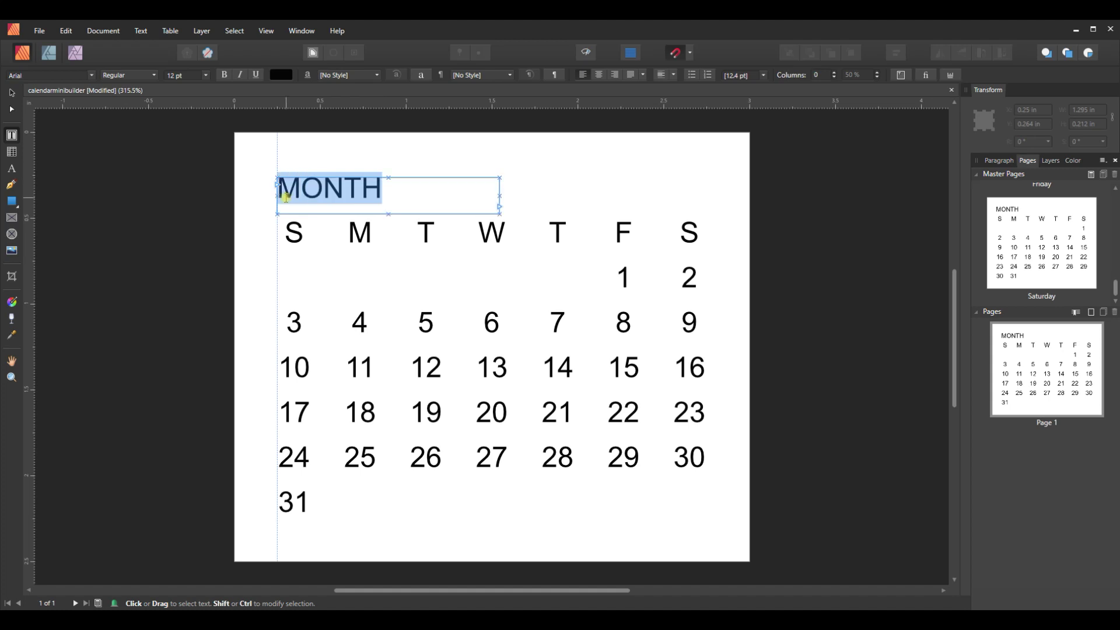
{"action": "type", "text": "JA"}
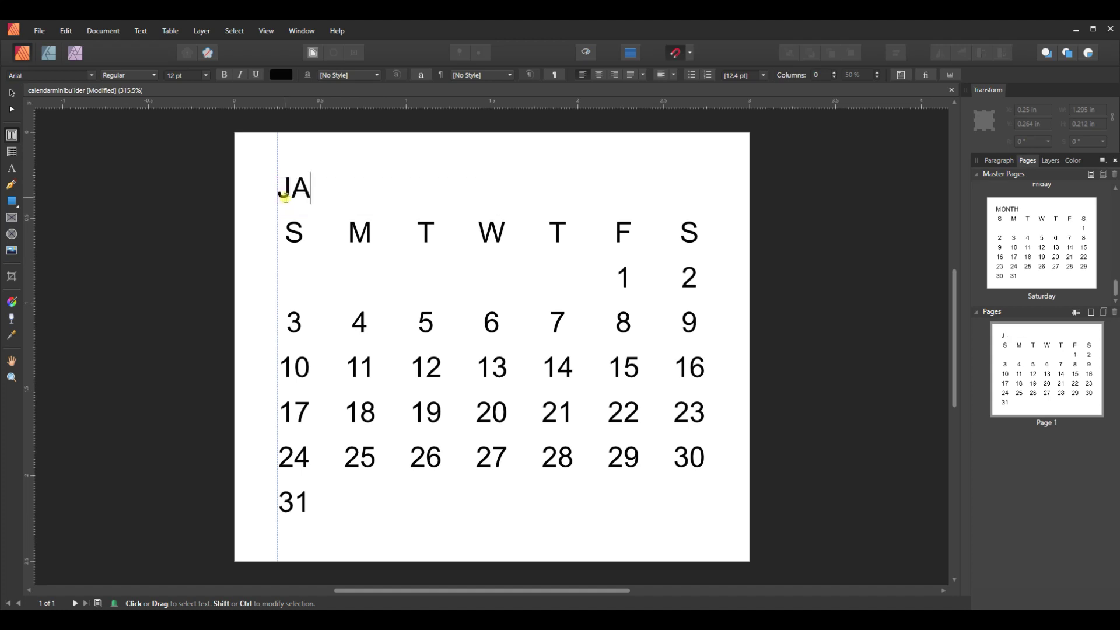
{"action": "type", "text": "NURAR"}
{"action": "key", "text": "BackSpace"}
{"action": "key", "text": "BackSpace"}
{"action": "key", "text": "BackSpace"}
{"action": "type", "text": "ARU"}
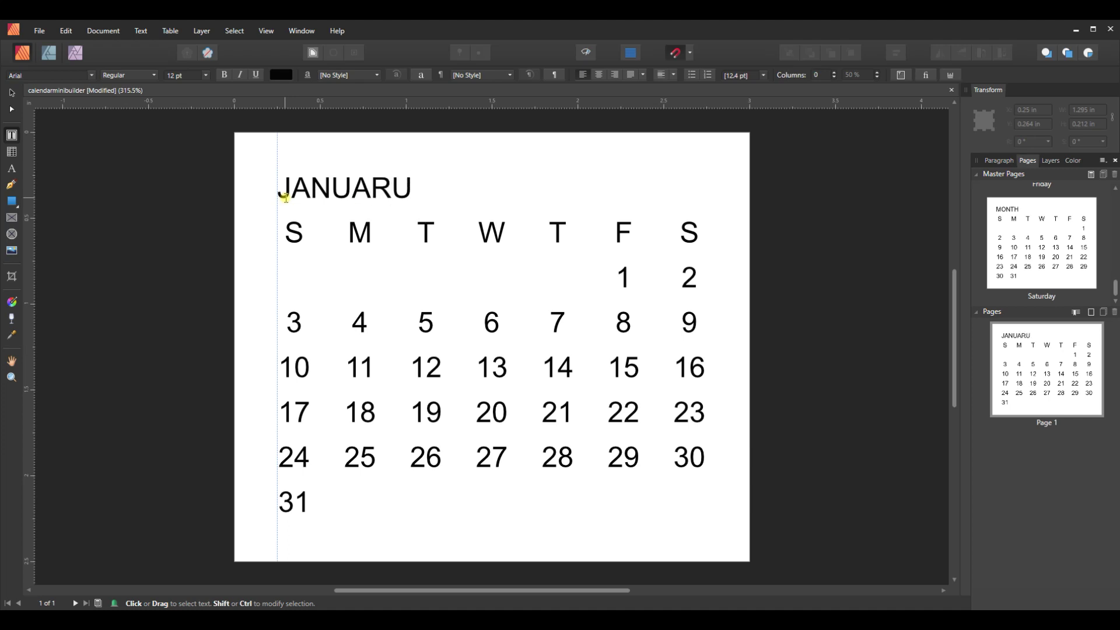
{"action": "key", "text": "BackSpace"}
{"action": "type", "text": "Y"}
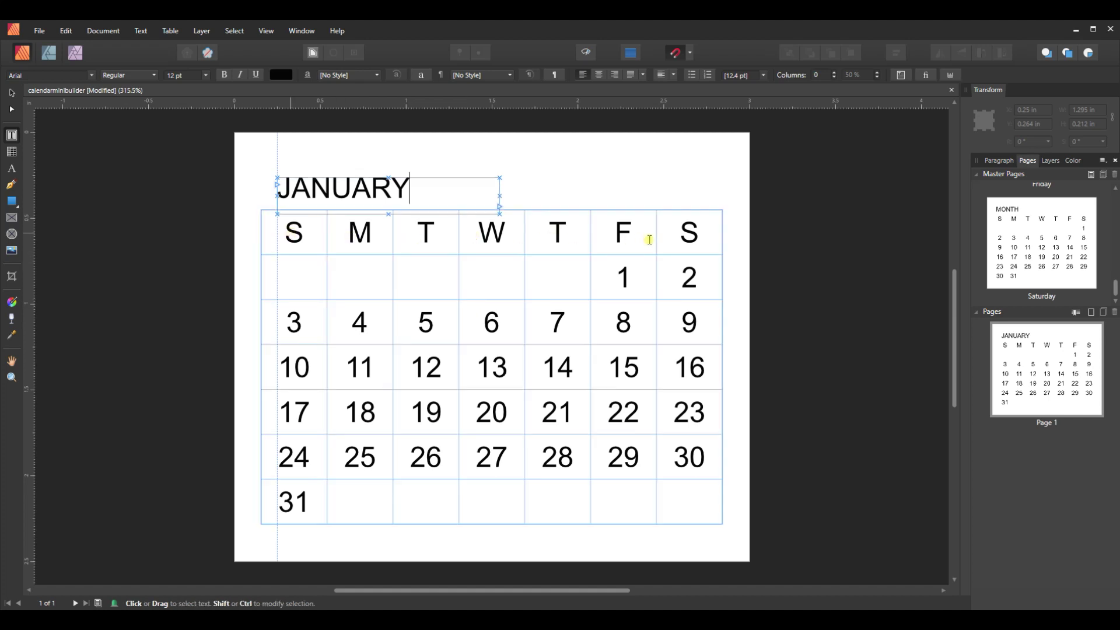
Try bold formatting on the weekday header row of the January table and turn it back off
{"action": "left_click_drag", "start_coordinate": [677, 236], "coordinate": [279, 233]}
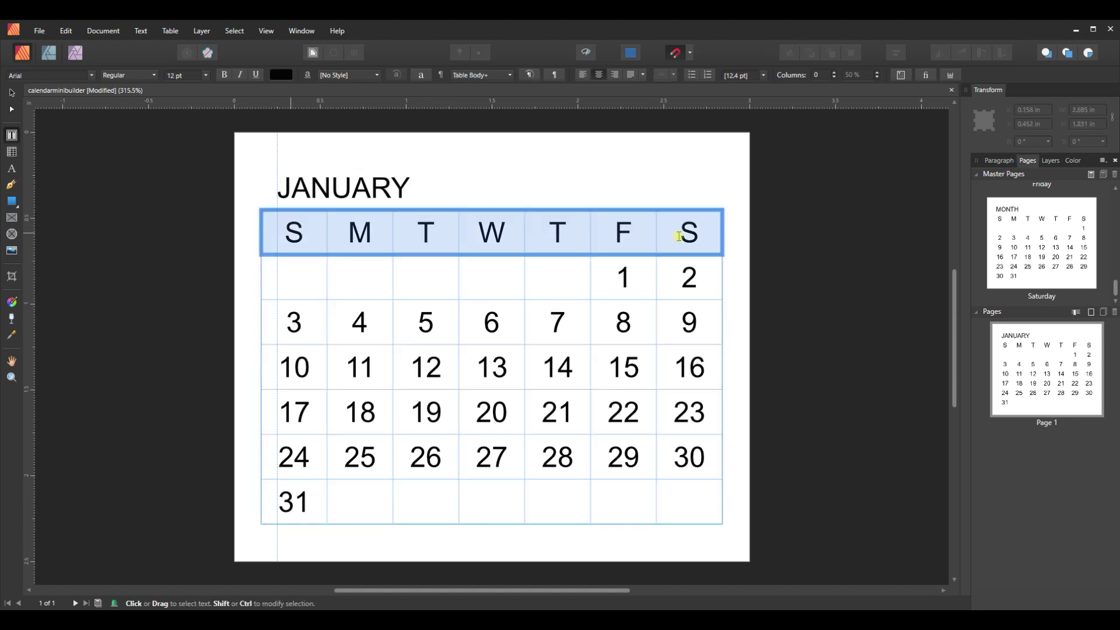
{"action": "left_click", "coordinate": [225, 75]}
{"action": "left_click", "coordinate": [226, 75]}
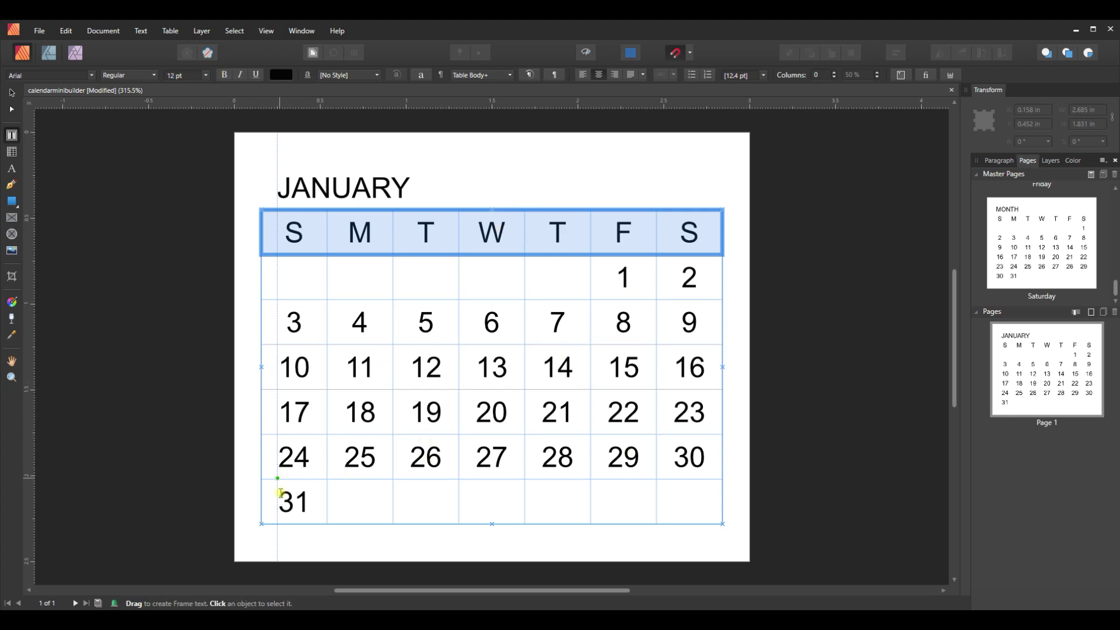
{"action": "left_click", "coordinate": [1080, 445]}
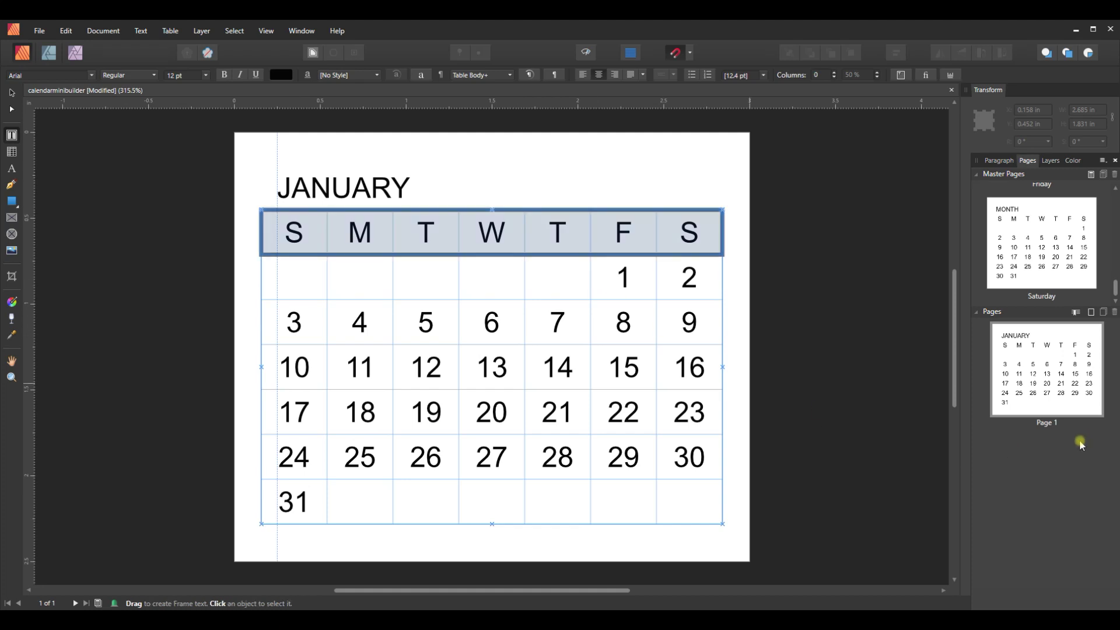
{"action": "left_click", "coordinate": [1103, 313]}
{"action": "key", "text": "ctrl+z"}
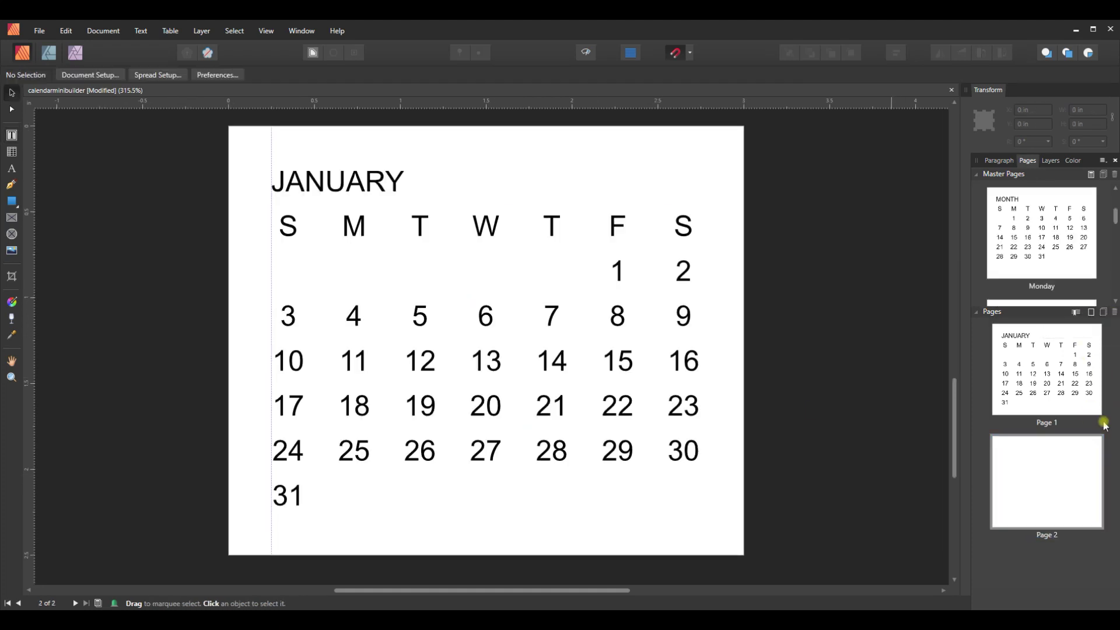
{"action": "left_click", "coordinate": [1046, 422]}
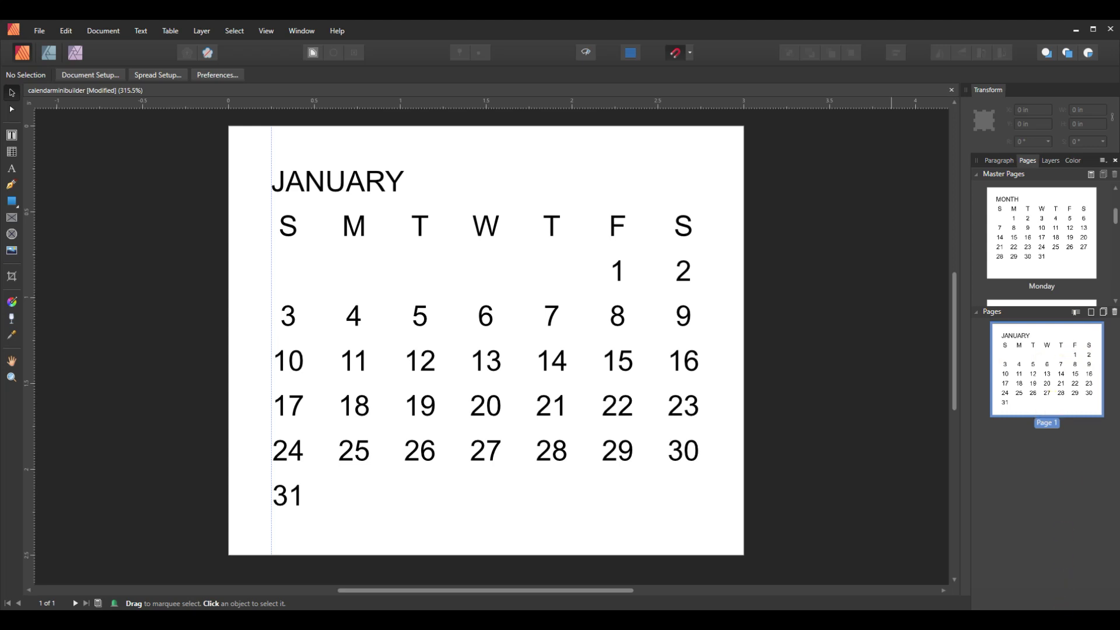
Check the system calendar for the weekday on which February 2021 begins and the month's last date
{"action": "left_click", "coordinate": [1097, 619]}
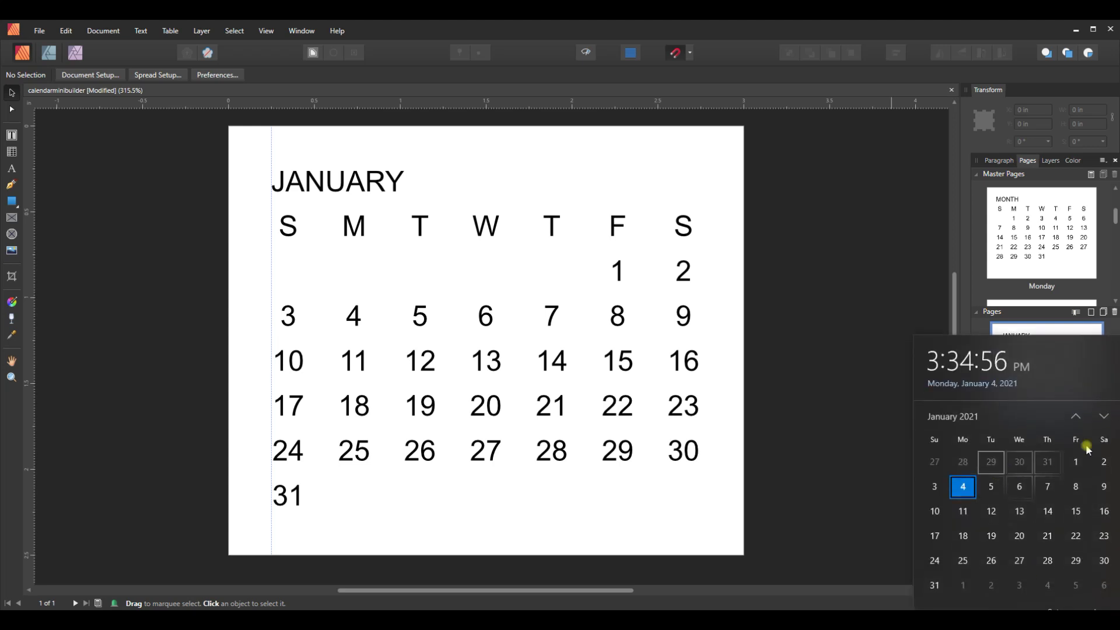
{"action": "left_click", "coordinate": [1106, 418]}
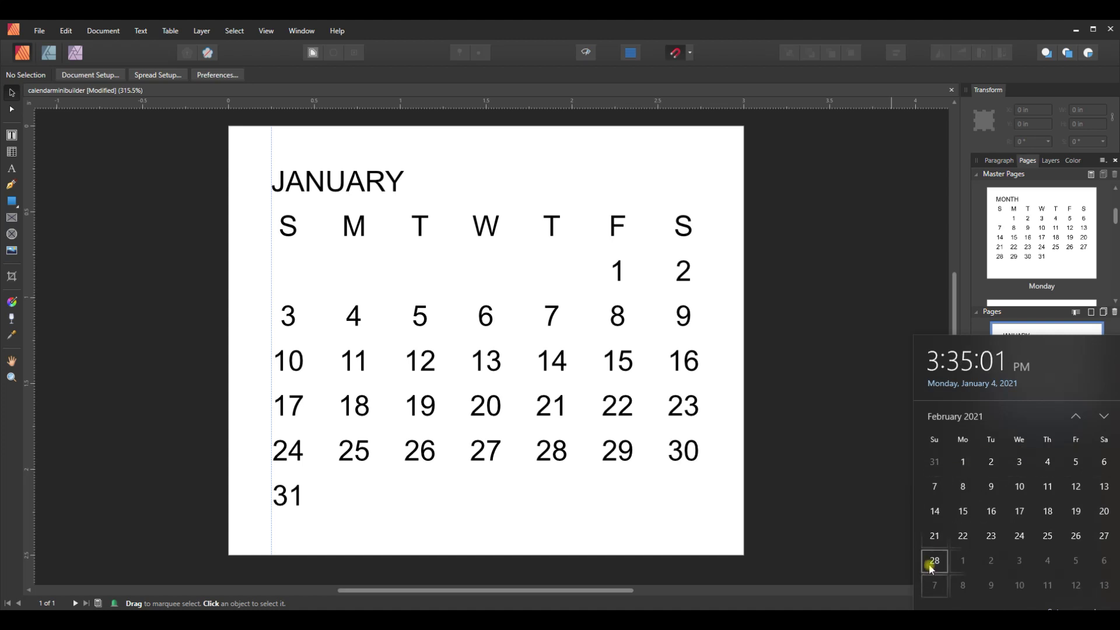
{"action": "left_click", "coordinate": [882, 490]}
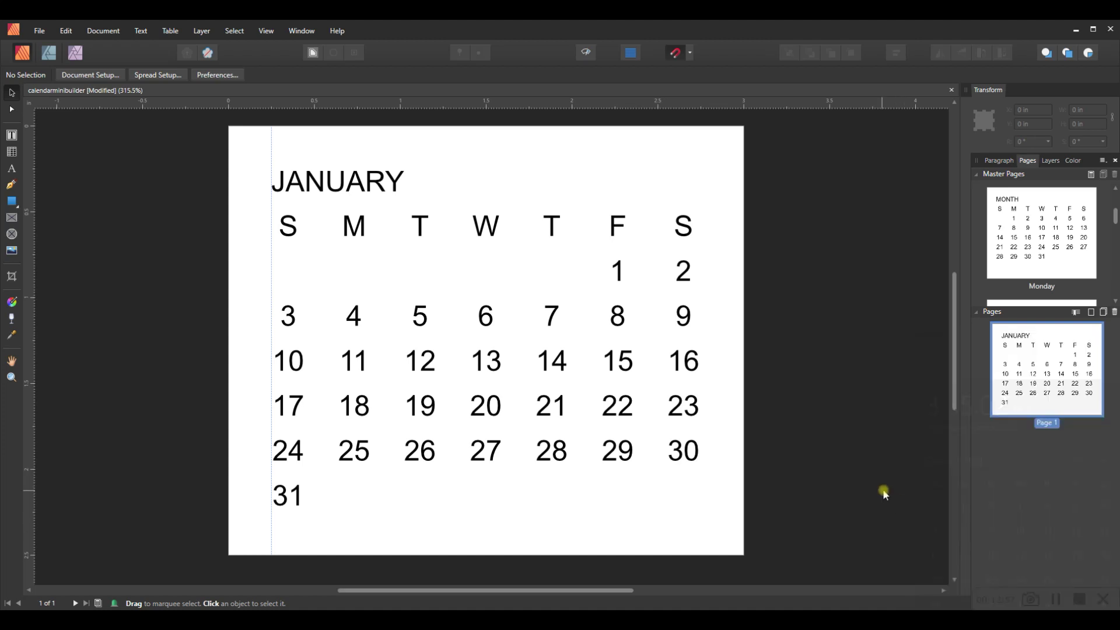
Add one page after Page 1 based on the Monday master
{"action": "left_click", "coordinate": [1090, 312]}
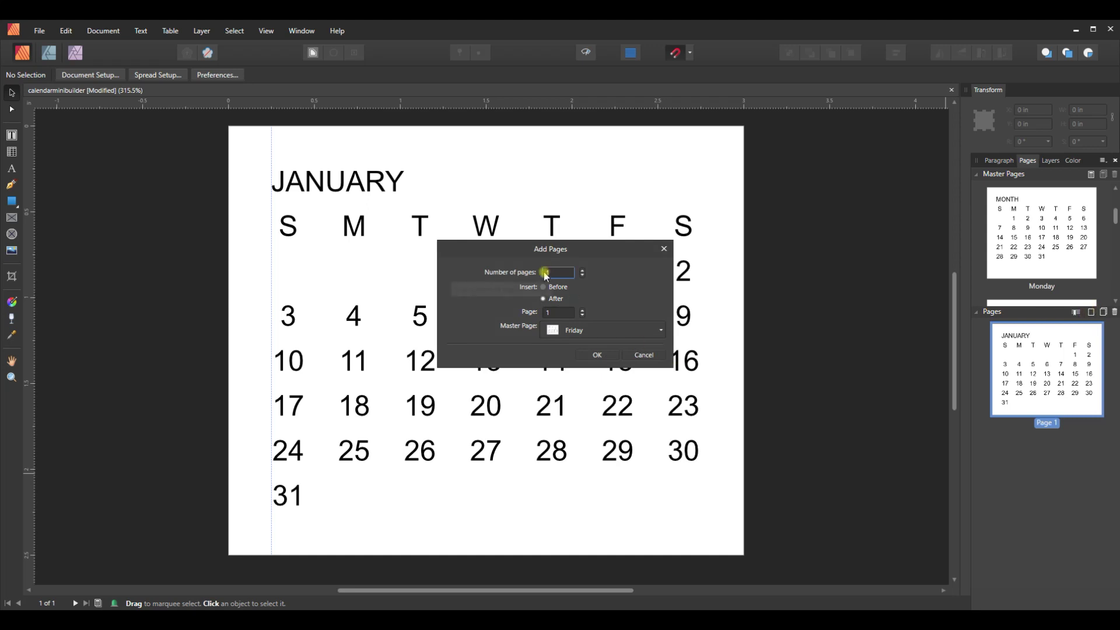
{"action": "left_click", "coordinate": [605, 333]}
{"action": "scroll", "coordinate": [596, 382], "scroll_direction": "up", "scroll_amount": 3}
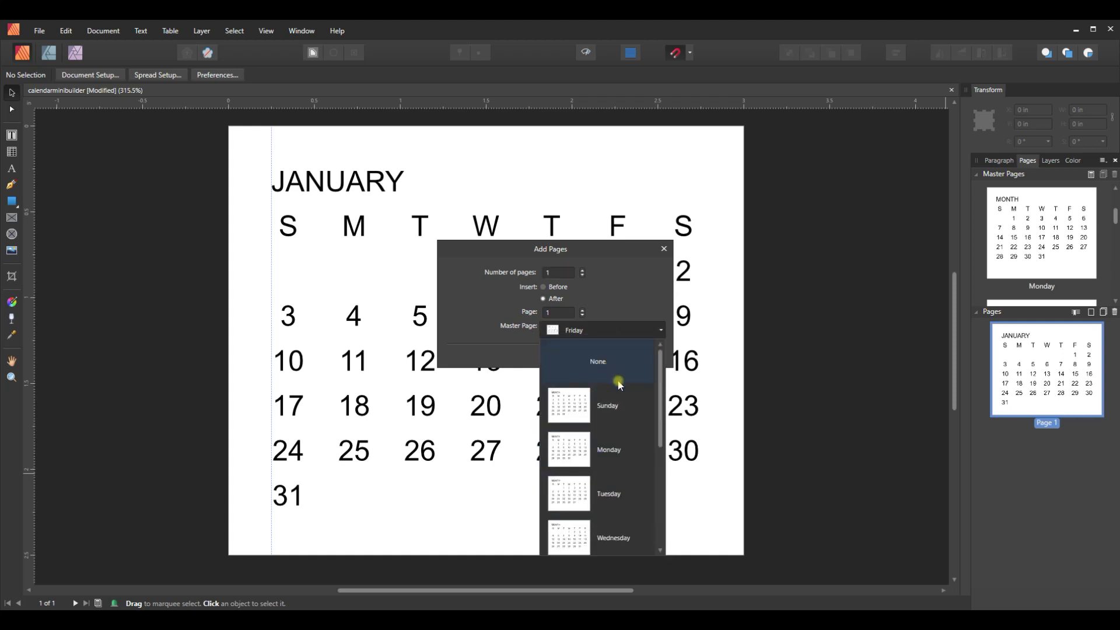
{"action": "left_click", "coordinate": [593, 451]}
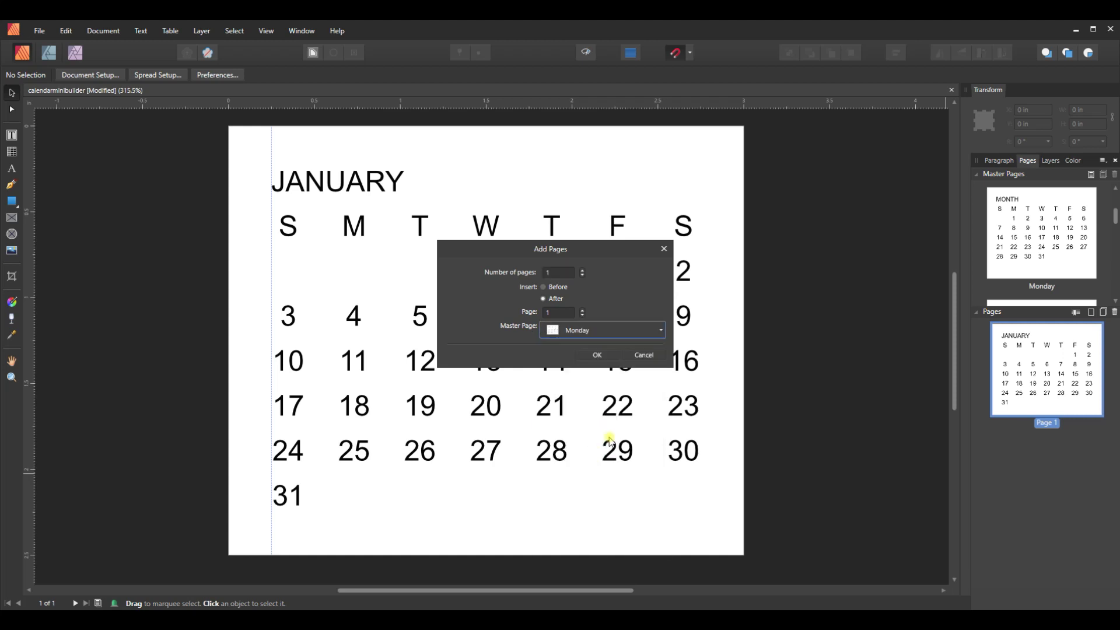
{"action": "left_click", "coordinate": [596, 355]}
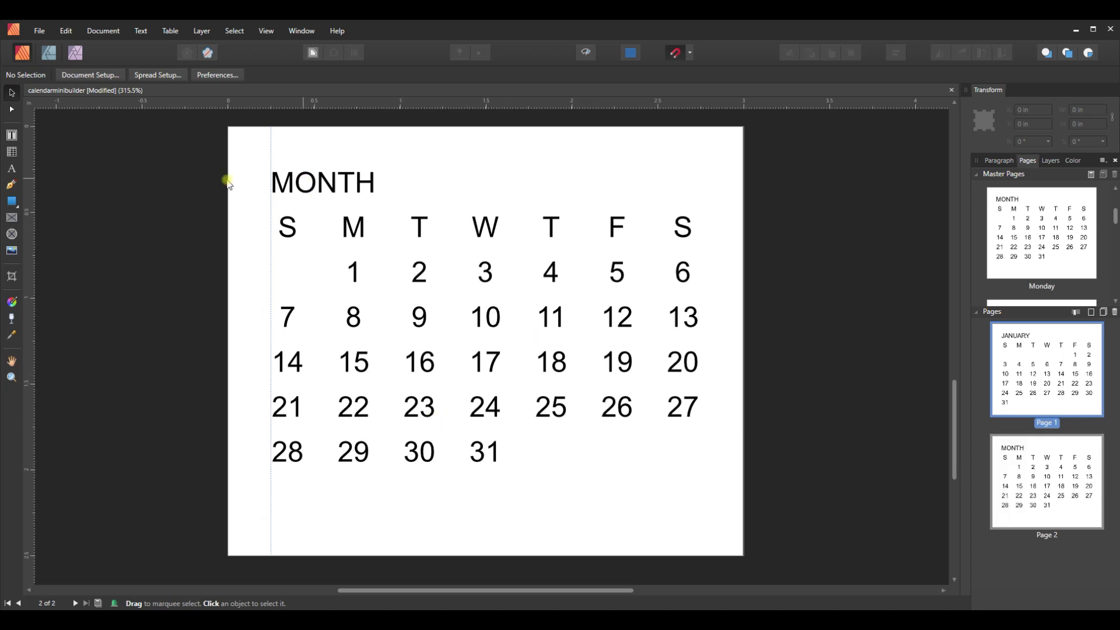
Replace the MONTH heading on Page 2 with FEBRUARY
{"action": "left_click", "coordinate": [292, 184]}
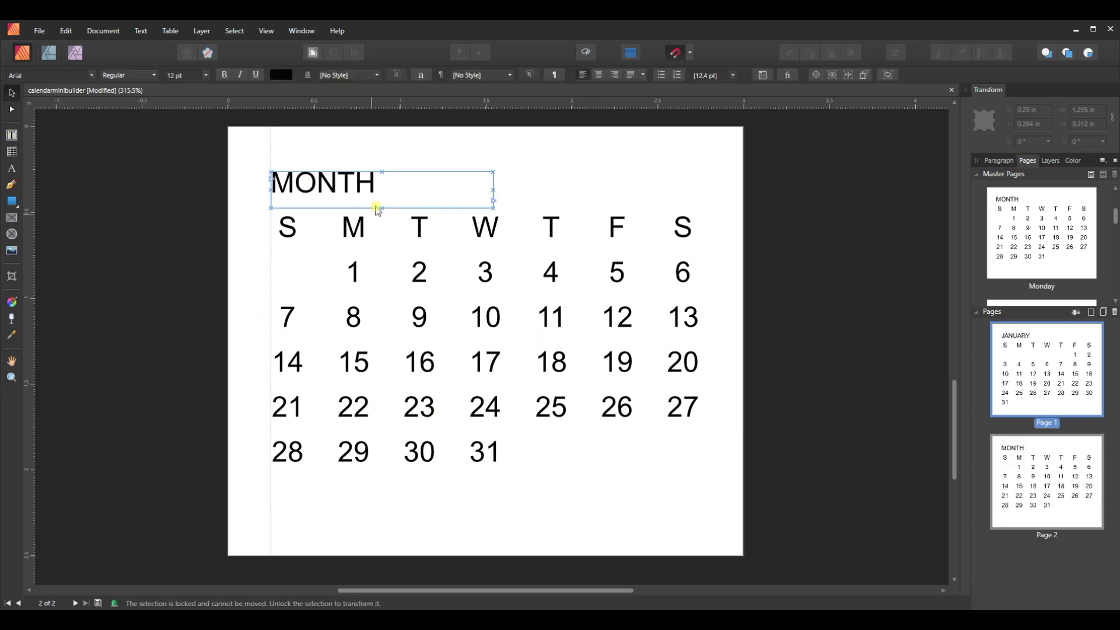
{"action": "left_click_drag", "start_coordinate": [375, 182], "coordinate": [282, 190]}
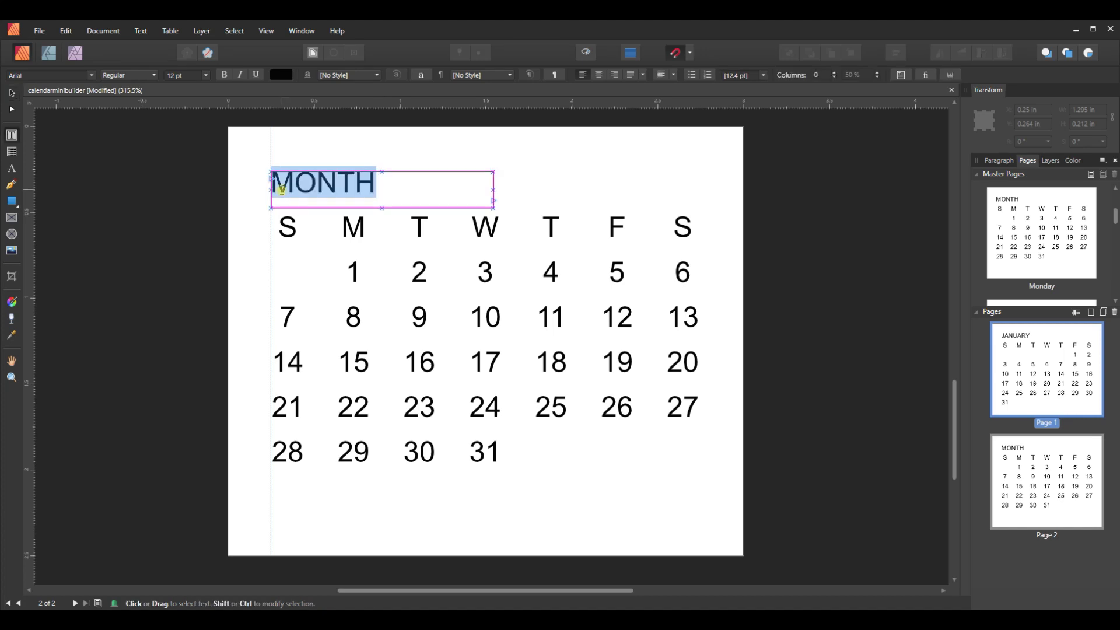
{"action": "type", "text": "Febu"}
{"action": "key", "text": "BackSpace"}
{"action": "type", "text": "r"}
{"action": "key", "text": "BackSpace"}
{"action": "key", "text": "BackSpace"}
{"action": "key", "text": "BackSpace"}
{"action": "type", "text": "EBR"}
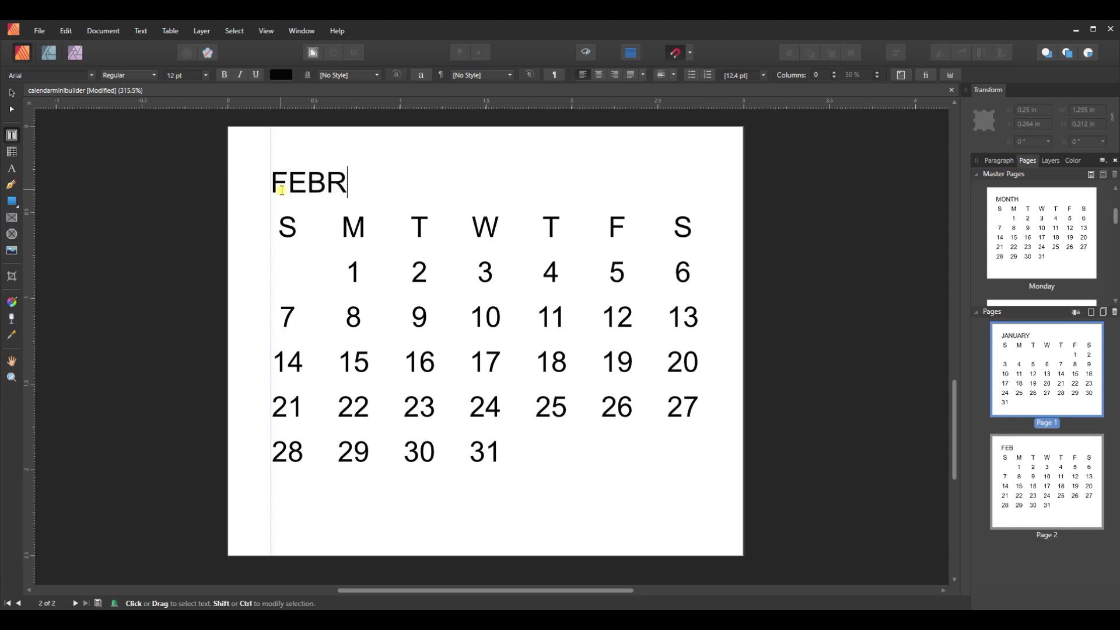
{"action": "type", "text": "UARY"}
{"action": "key", "text": "Escape"}
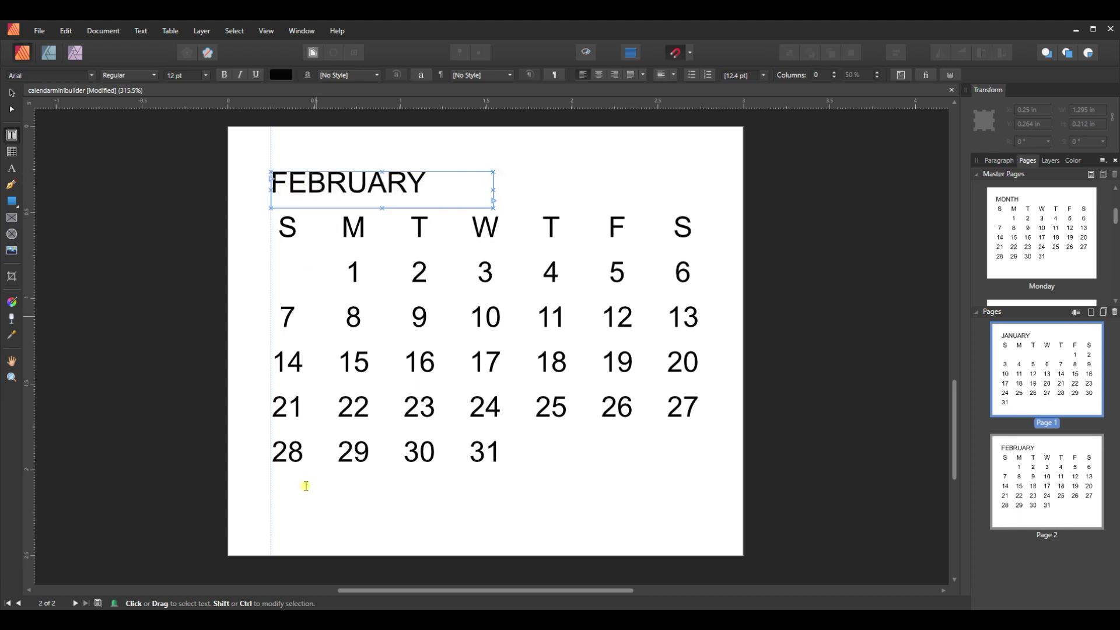
Delete the dates 29, 30 and 31 from the February table
{"action": "left_click", "coordinate": [338, 454]}
{"action": "left_click_drag", "start_coordinate": [347, 455], "coordinate": [470, 453]}
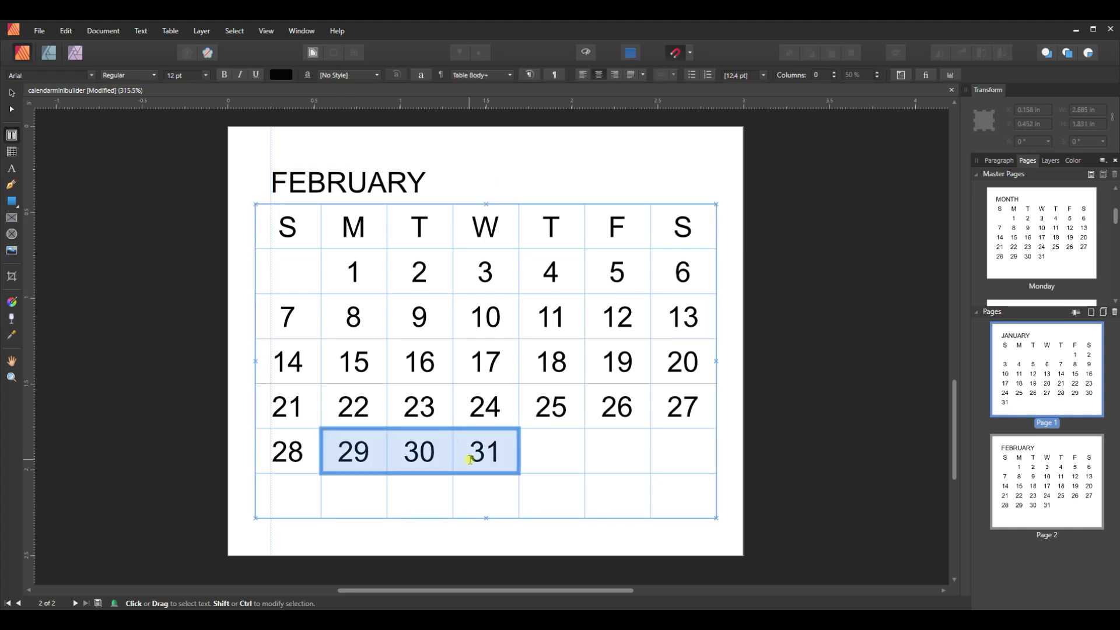
{"action": "key", "text": "Delete"}
{"action": "left_click", "coordinate": [371, 455]}
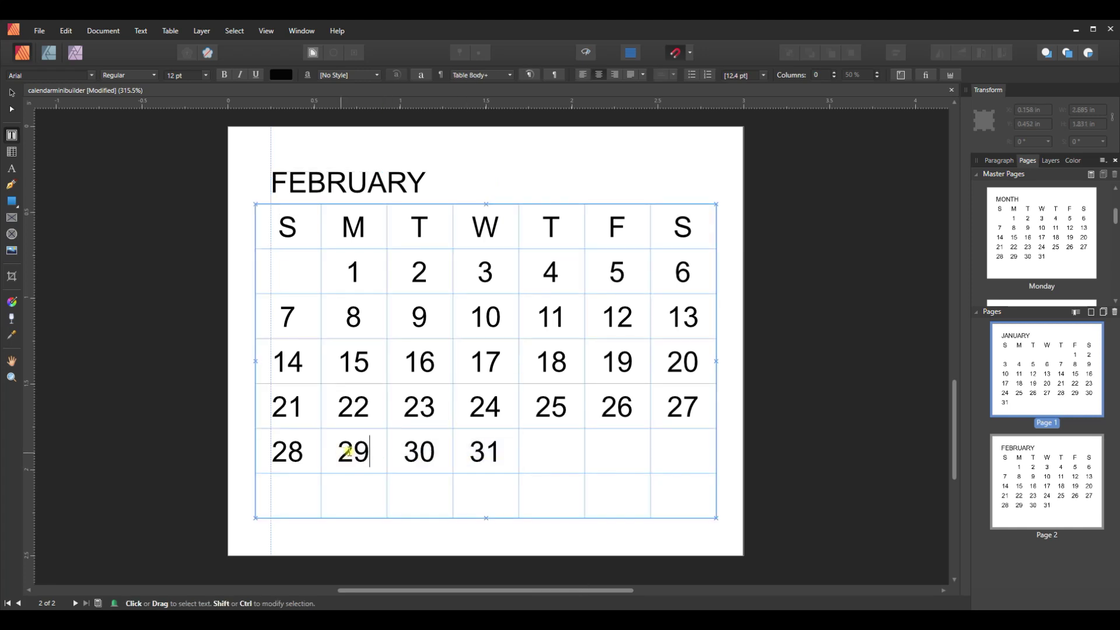
{"action": "double_click", "coordinate": [349, 451]}
{"action": "key", "text": "Delete"}
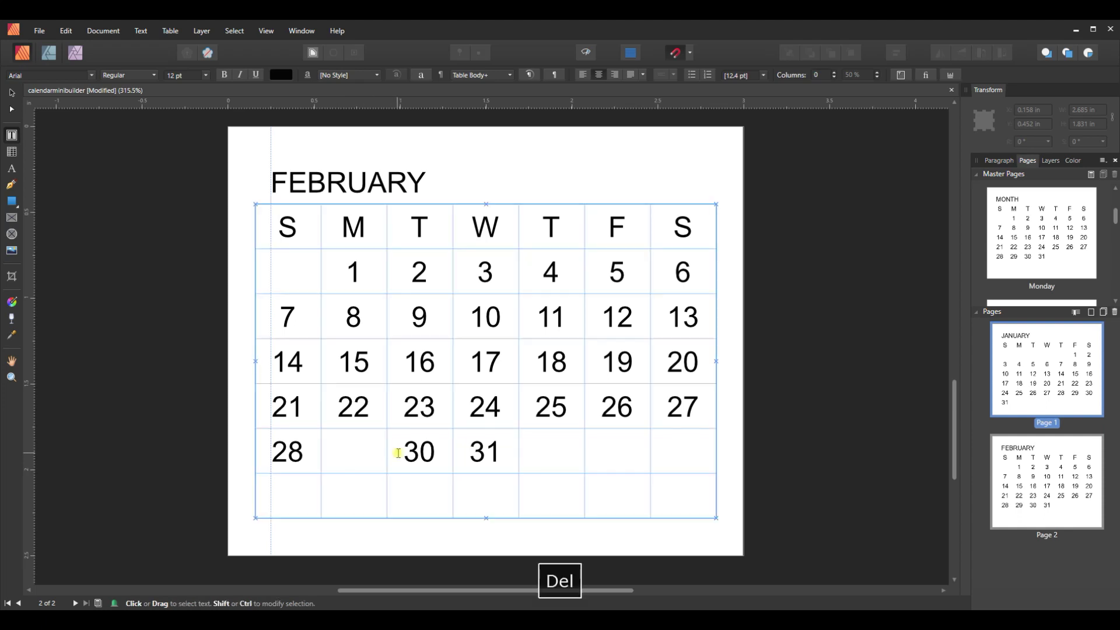
{"action": "double_click", "coordinate": [443, 453]}
{"action": "key", "text": "Delete"}
{"action": "left_click_drag", "start_coordinate": [471, 452], "coordinate": [505, 454]}
{"action": "key", "text": "Delete"}
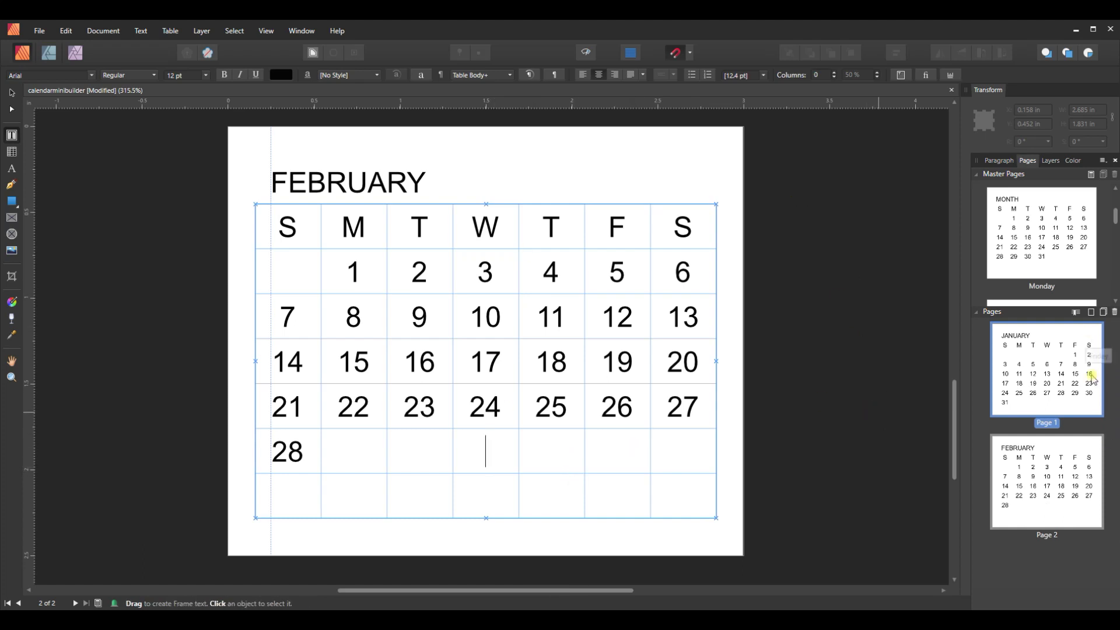
Open the Add Pages settings and check the system calendar for the weekday on which March 2021 begins
{"action": "left_click", "coordinate": [1090, 314]}
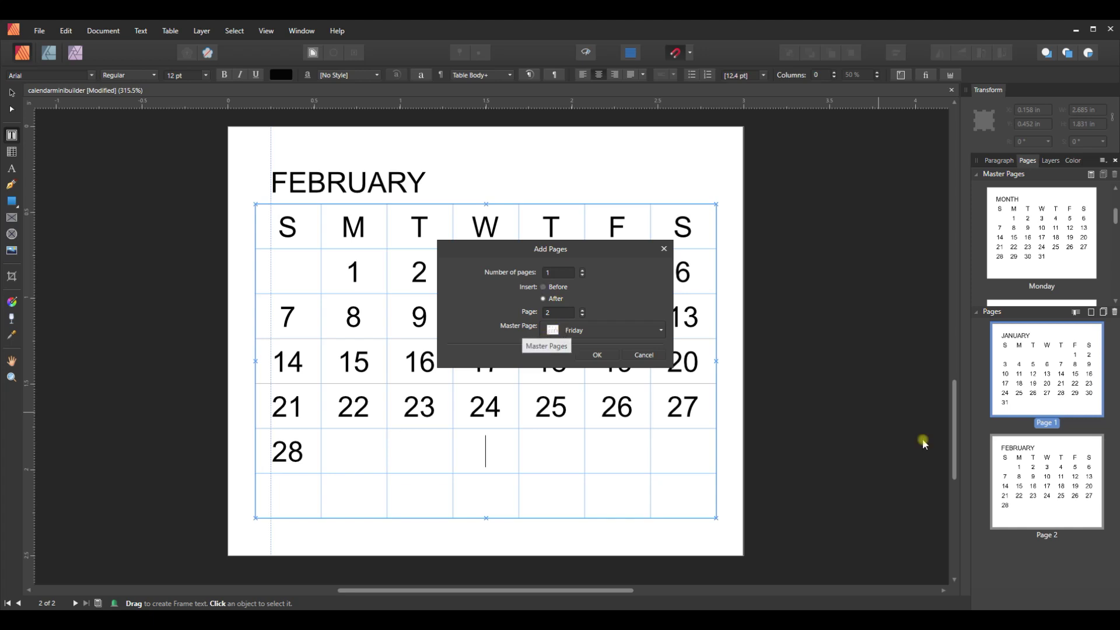
{"action": "left_click", "coordinate": [1085, 621]}
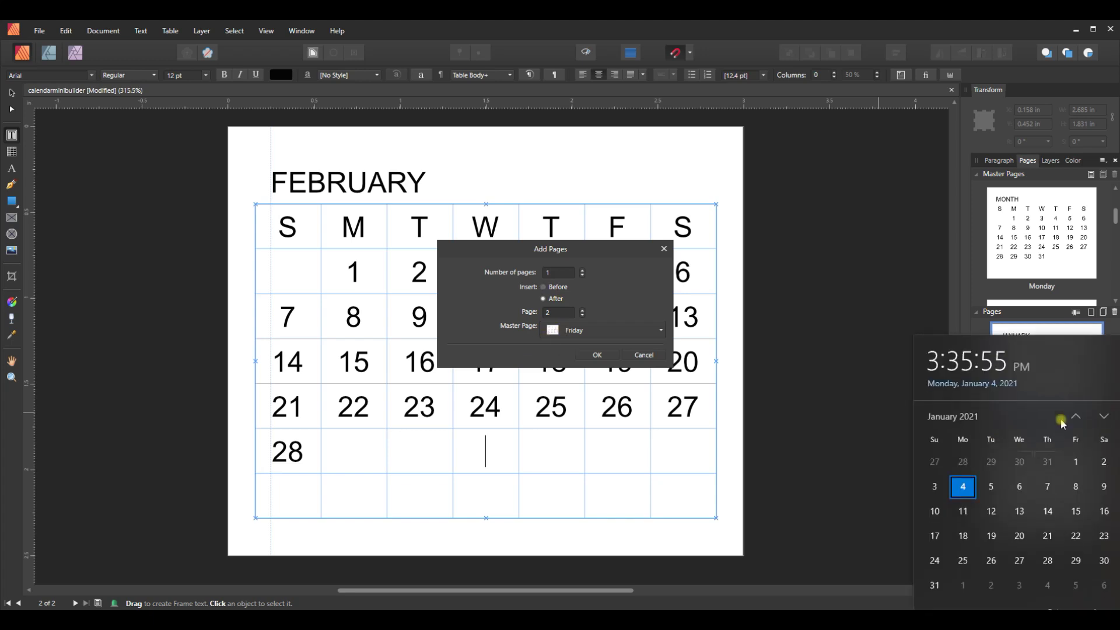
{"action": "left_click", "coordinate": [1103, 418]}
{"action": "left_click", "coordinate": [1103, 417]}
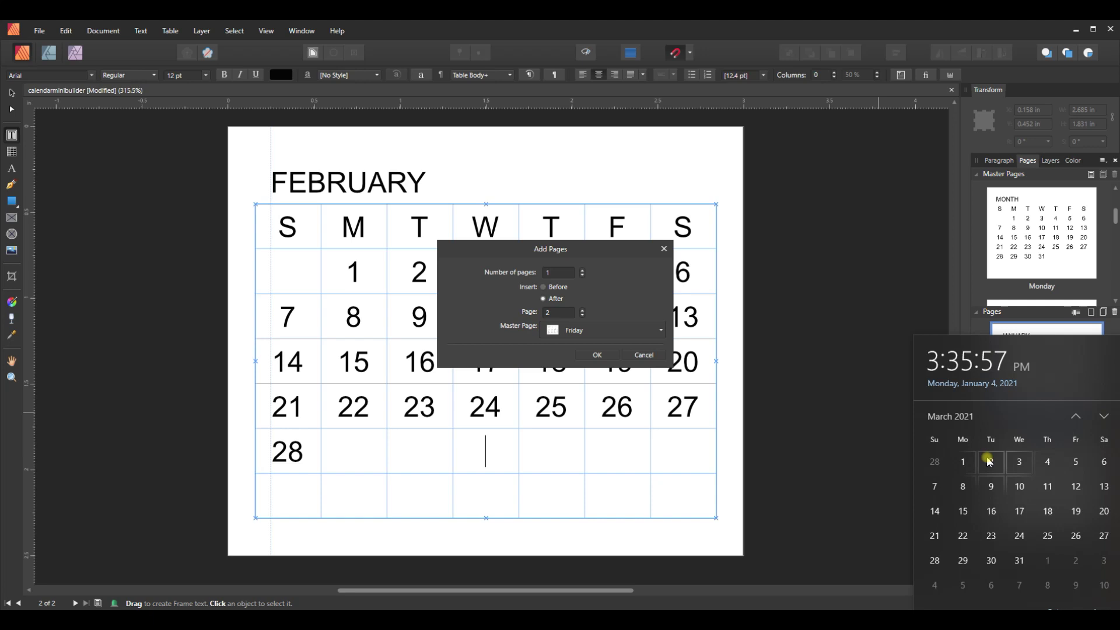
{"action": "left_click", "coordinate": [775, 431]}
Add one page after Page 2 based on the Monday master
{"action": "left_click", "coordinate": [585, 330]}
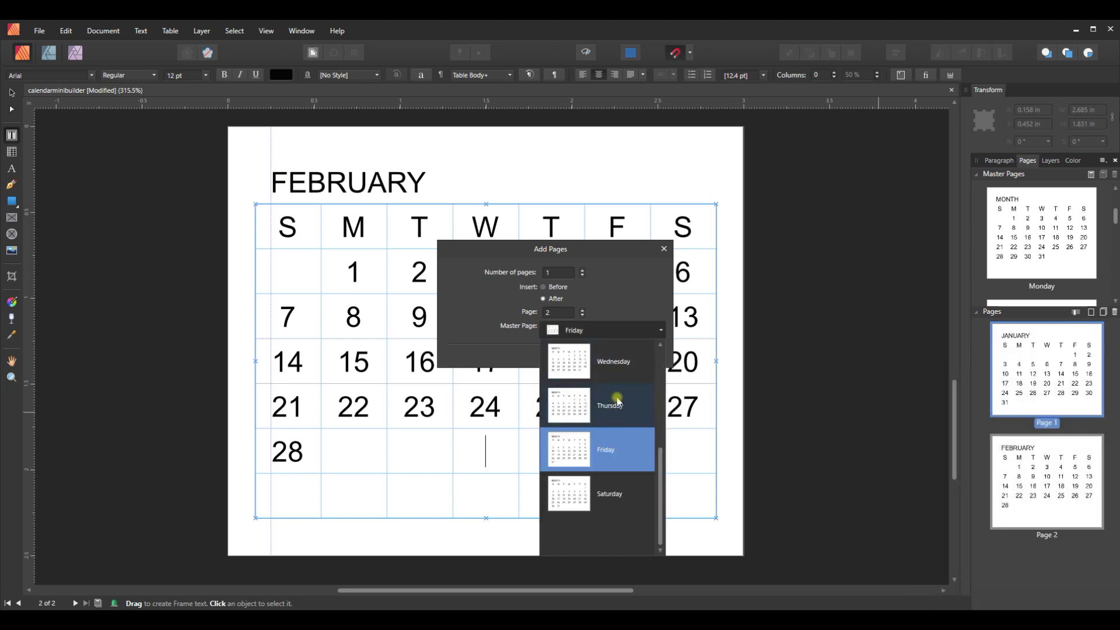
{"action": "scroll", "coordinate": [612, 409], "scroll_direction": "up", "scroll_amount": 3}
{"action": "left_click", "coordinate": [607, 451]}
{"action": "left_click", "coordinate": [586, 357]}
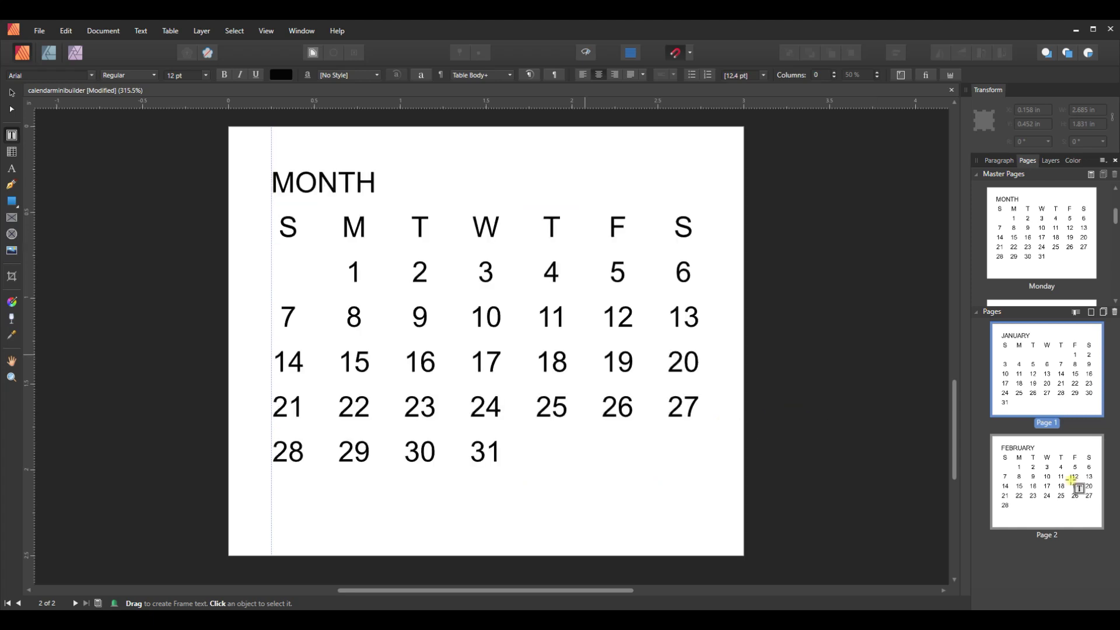
Open Page 3 and replace its MONTH heading with MARCH
{"action": "scroll", "coordinate": [1072, 480], "scroll_direction": "down", "scroll_amount": 3}
{"action": "left_click", "coordinate": [1073, 550]}
{"action": "left_click", "coordinate": [1054, 542]}
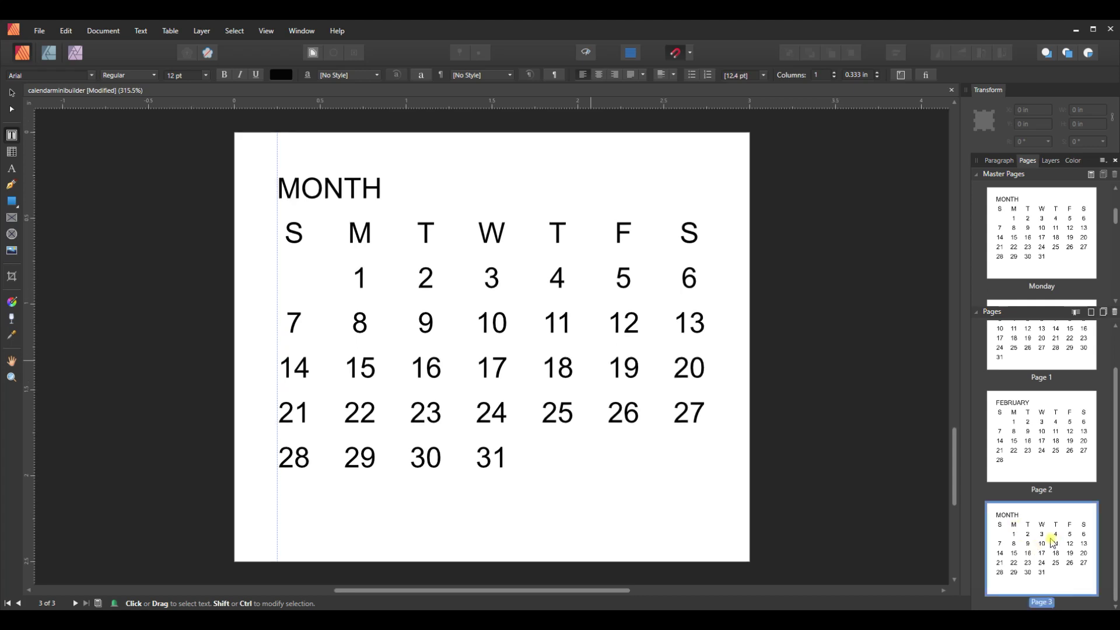
{"action": "left_click", "coordinate": [336, 194]}
{"action": "left_click_drag", "start_coordinate": [383, 188], "coordinate": [307, 193]}
{"action": "type", "text": "RACH"}
{"action": "key", "text": "BackSpace"}
{"action": "key", "text": "BackSpace"}
{"action": "key", "text": "BackSpace"}
{"action": "key", "text": "BackSpace"}
{"action": "key", "text": "BackSpace"}
{"action": "type", "text": "M"}
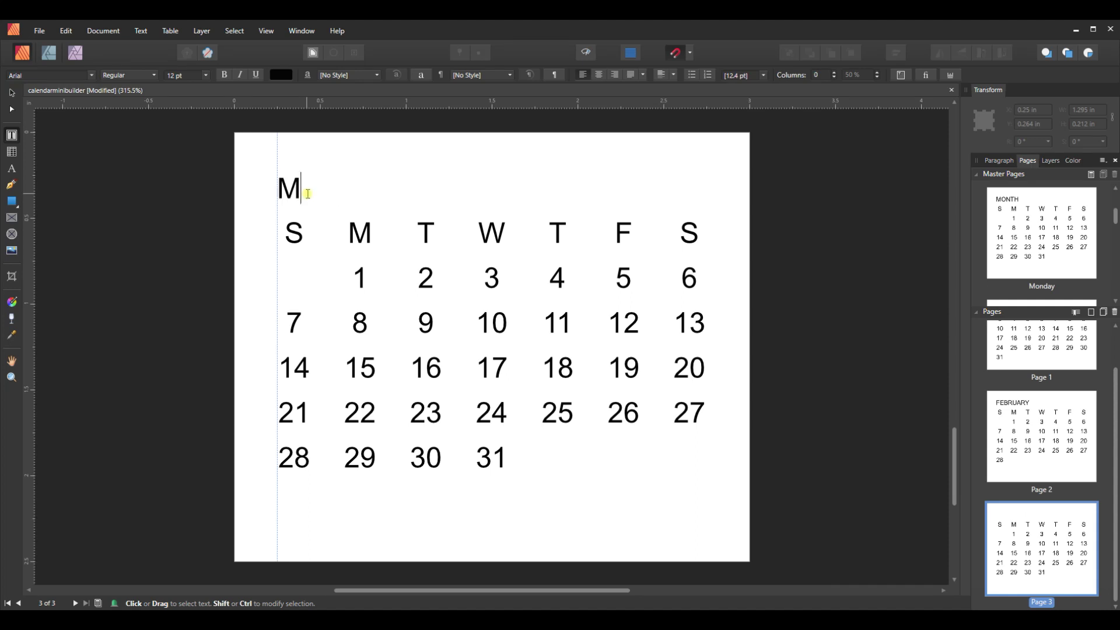
{"action": "type", "text": "ARCH"}
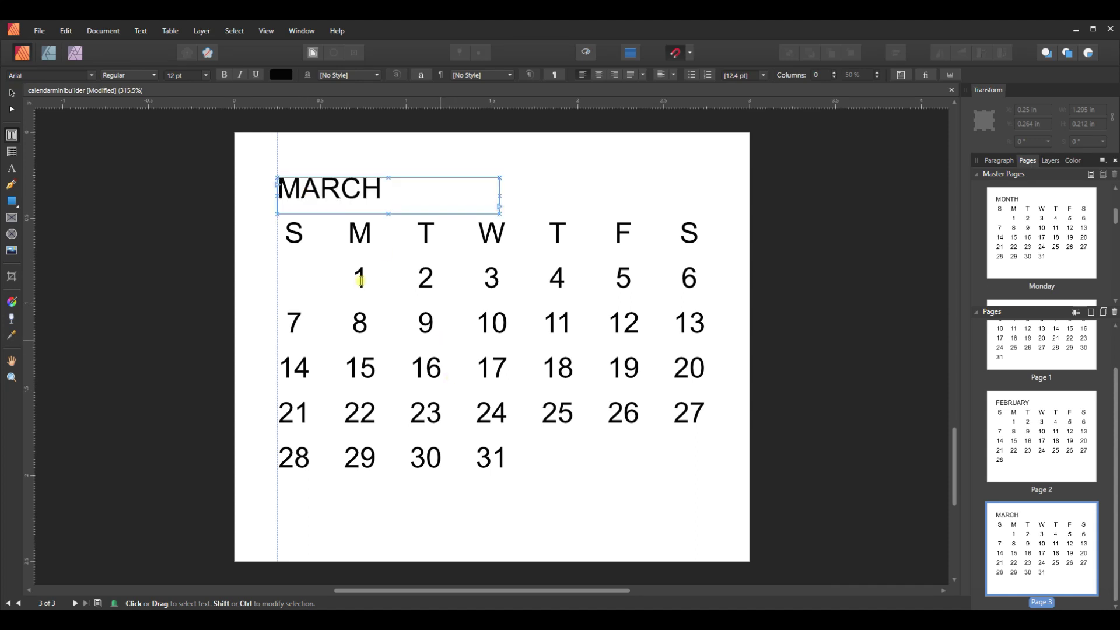
Open the Add Pages settings and check the system calendar for the weekday on which April 2021 begins
{"action": "left_click", "coordinate": [1091, 313]}
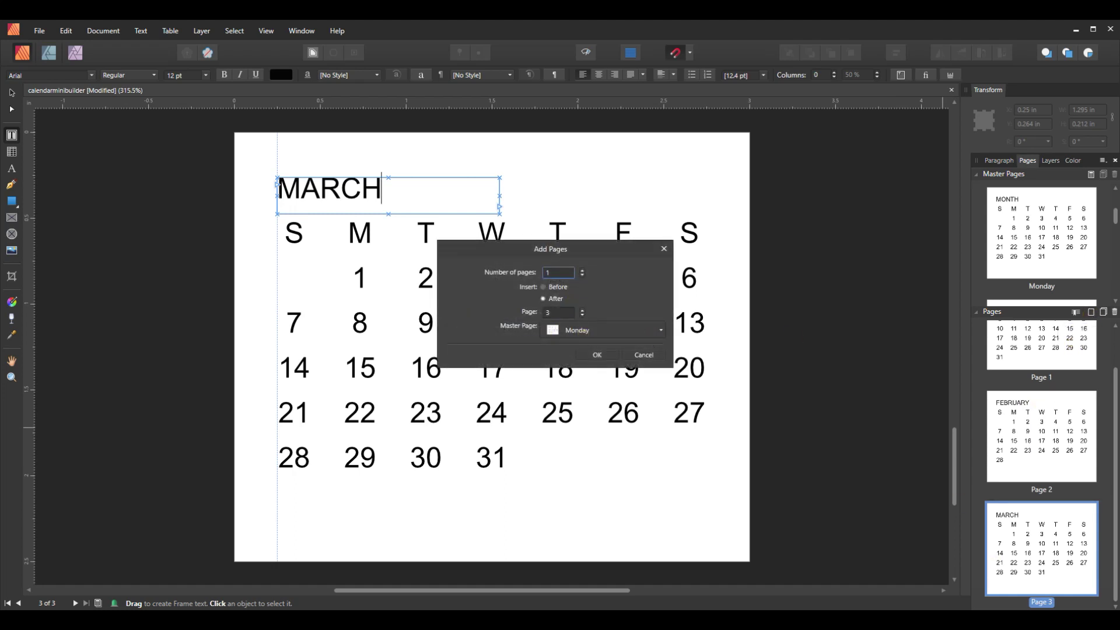
{"action": "key", "text": "super+alt+d"}
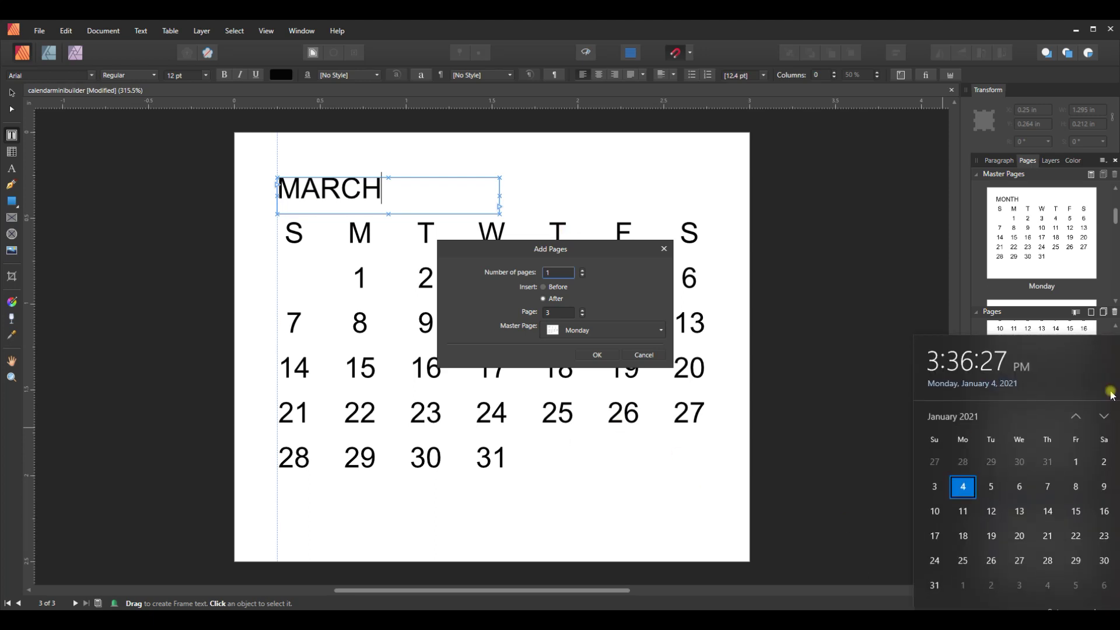
{"action": "left_click", "coordinate": [1104, 416]}
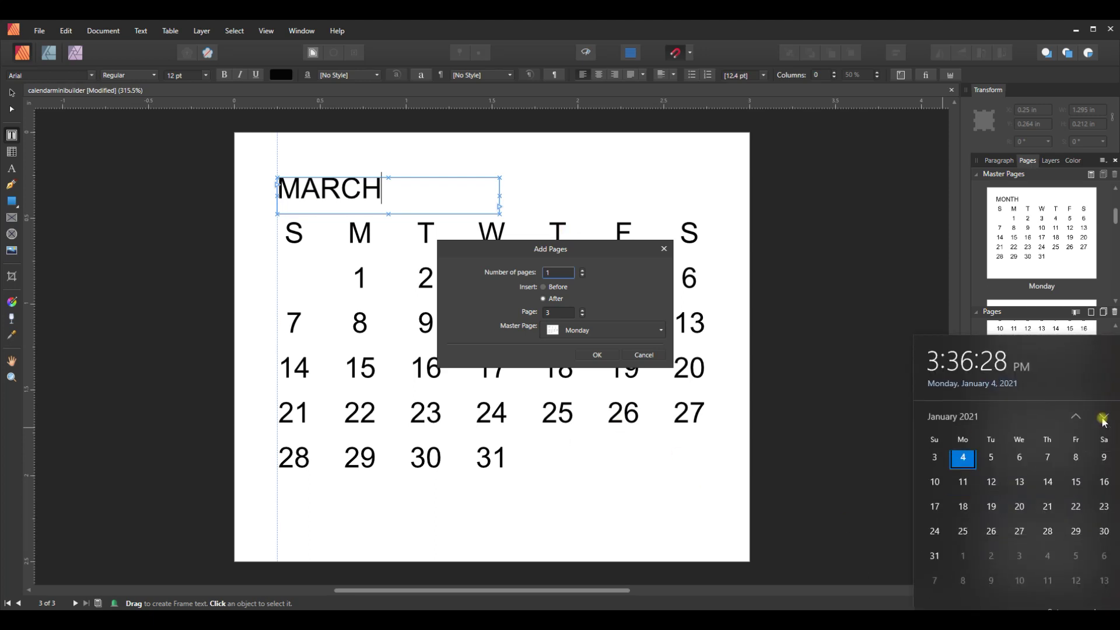
{"action": "left_click", "coordinate": [1104, 416]}
{"action": "left_click", "coordinate": [1104, 417]}
{"action": "left_click", "coordinate": [1104, 417]}
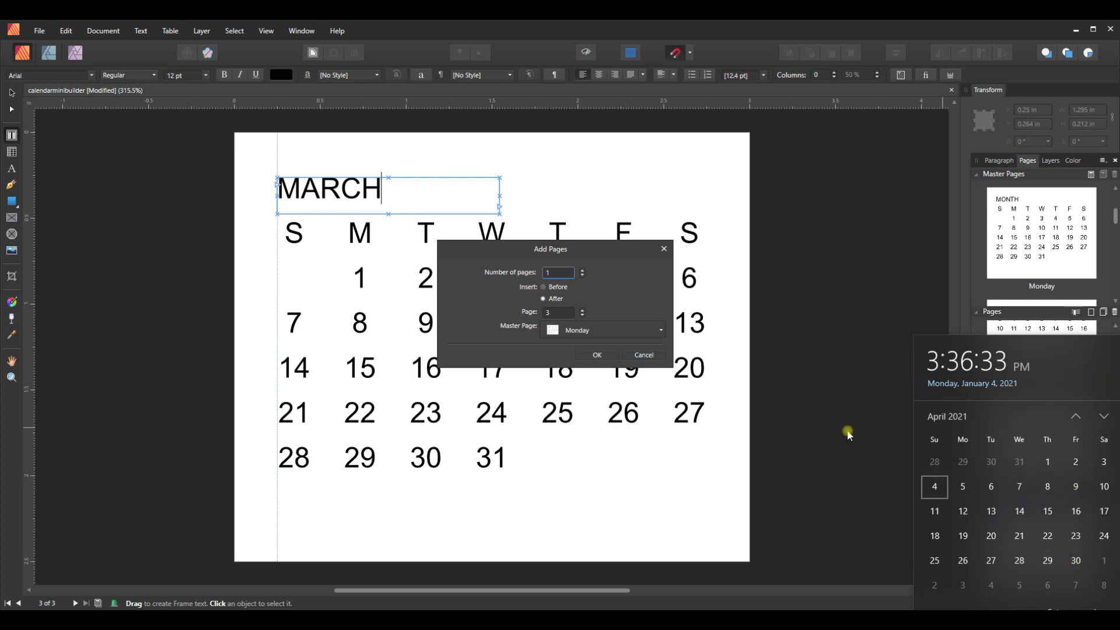
{"action": "left_click", "coordinate": [608, 319]}
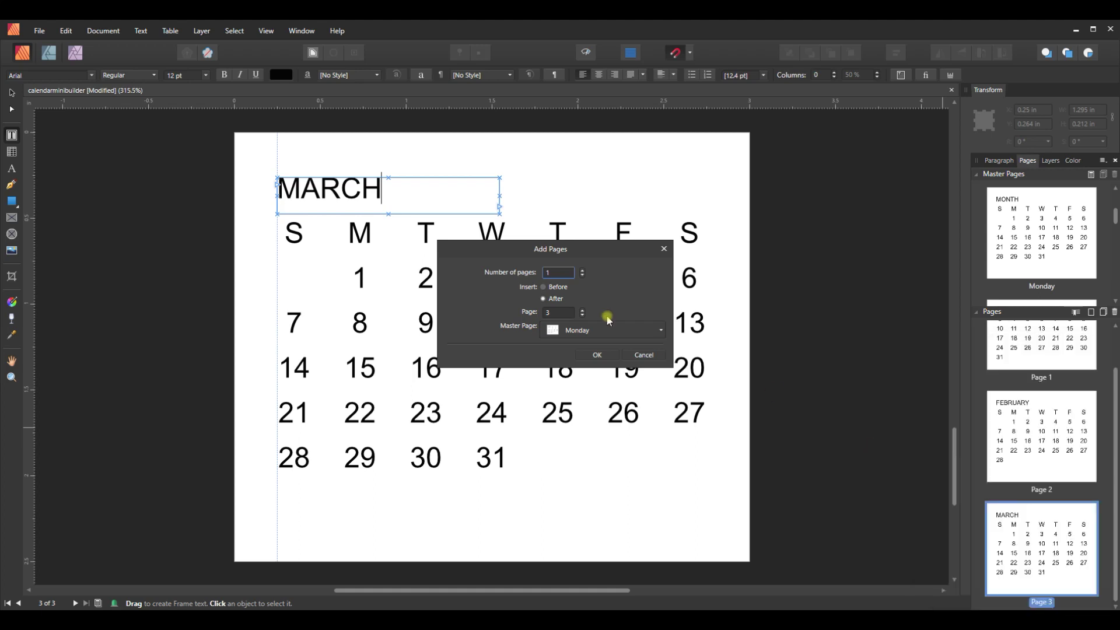
Add one page after Page 3 based on the Thursday master
{"action": "left_click", "coordinate": [580, 330]}
{"action": "scroll", "coordinate": [596, 460], "scroll_direction": "down", "scroll_amount": 2}
{"action": "left_click", "coordinate": [583, 407]}
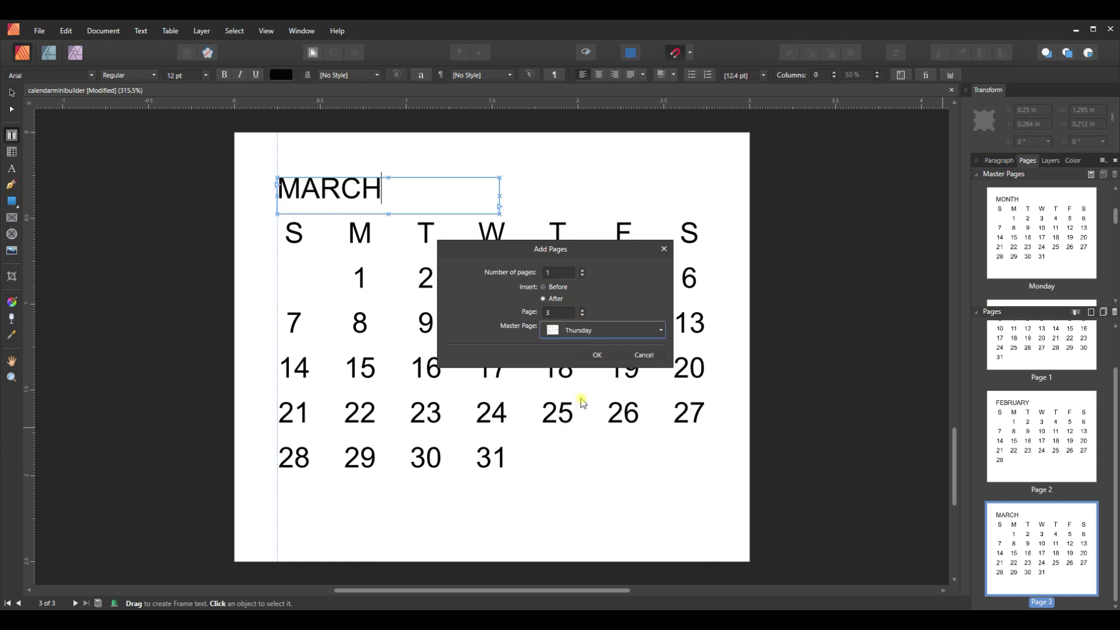
{"action": "left_click", "coordinate": [612, 353]}
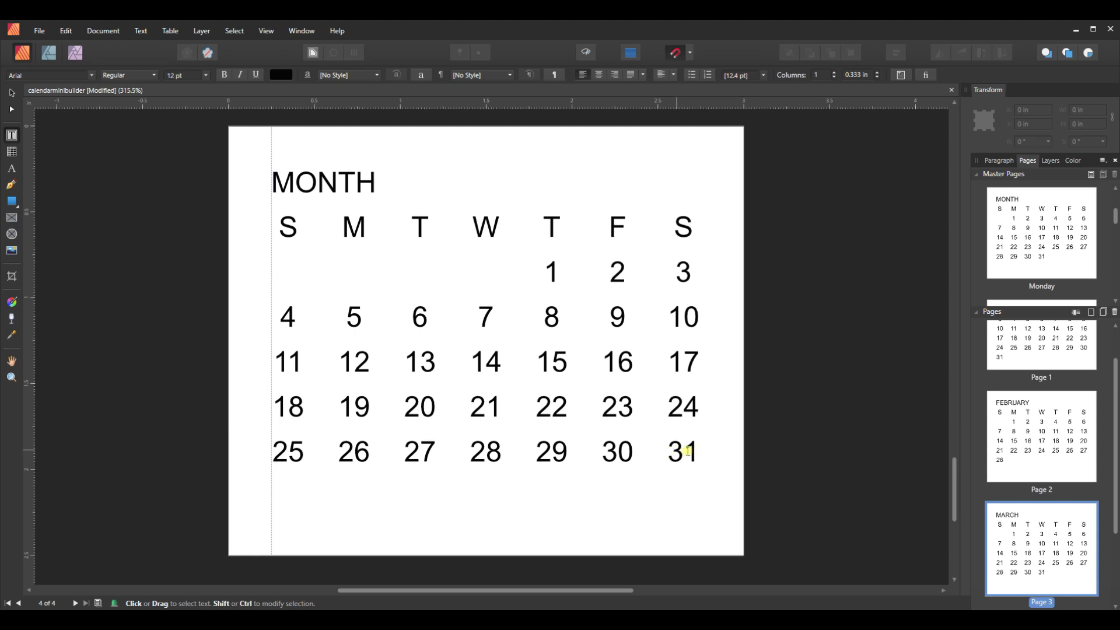
Delete the date 31 from the calendar table on Page 4
{"action": "left_click", "coordinate": [667, 450]}
{"action": "left_click", "coordinate": [668, 450]}
{"action": "key", "text": "Delete"}
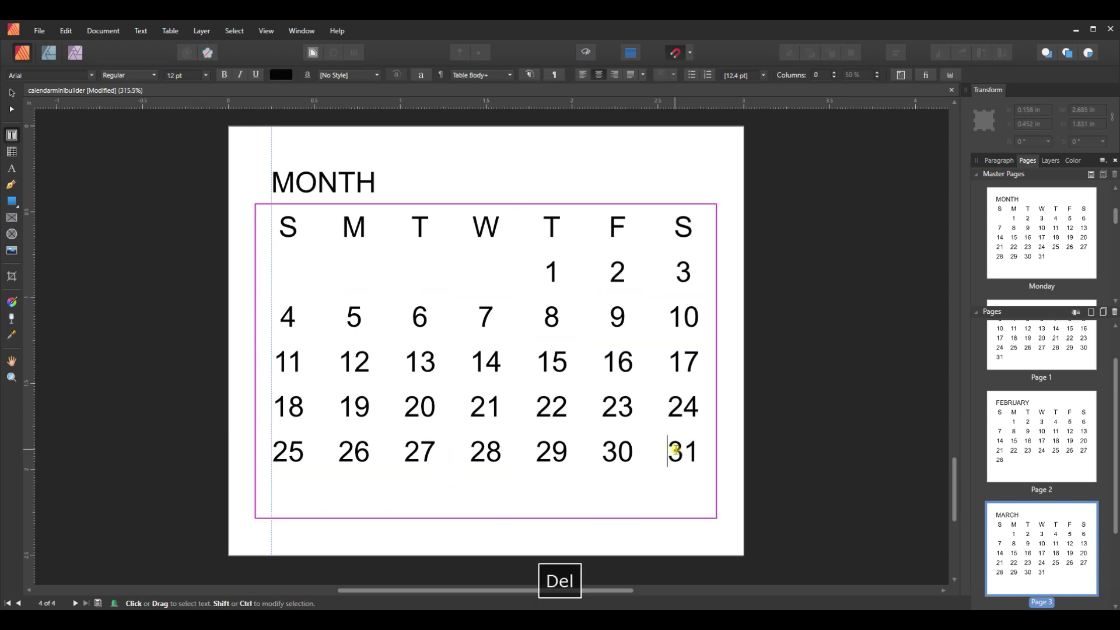
{"action": "key", "text": "Delete"}
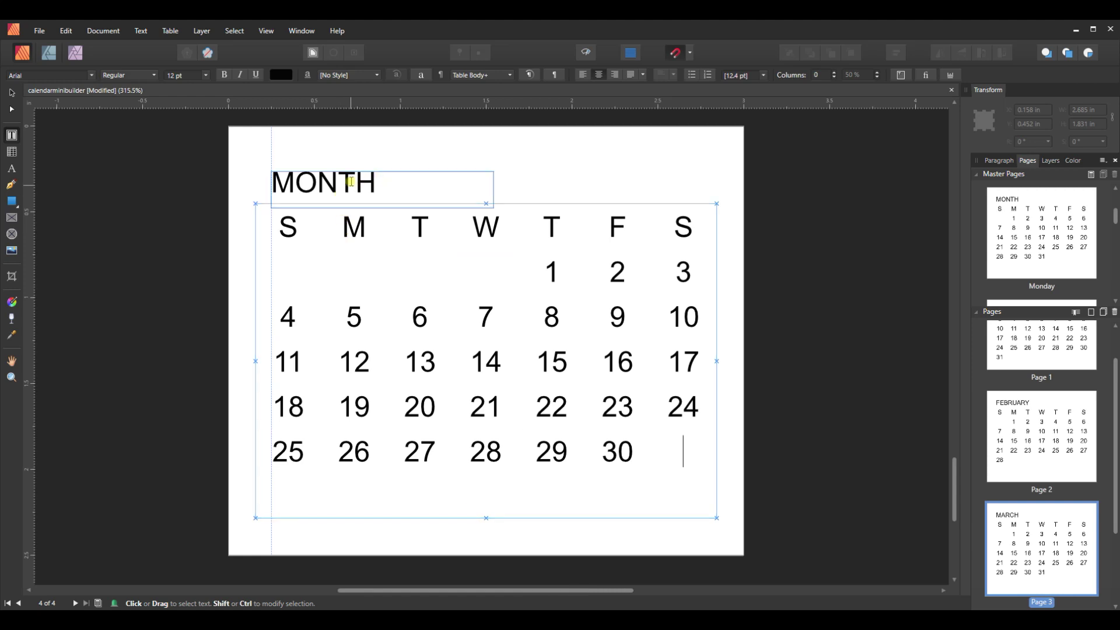
Replace the MONTH heading on Page 4 with APRIL and leave text editing
{"action": "left_click_drag", "start_coordinate": [341, 182], "coordinate": [276, 184]}
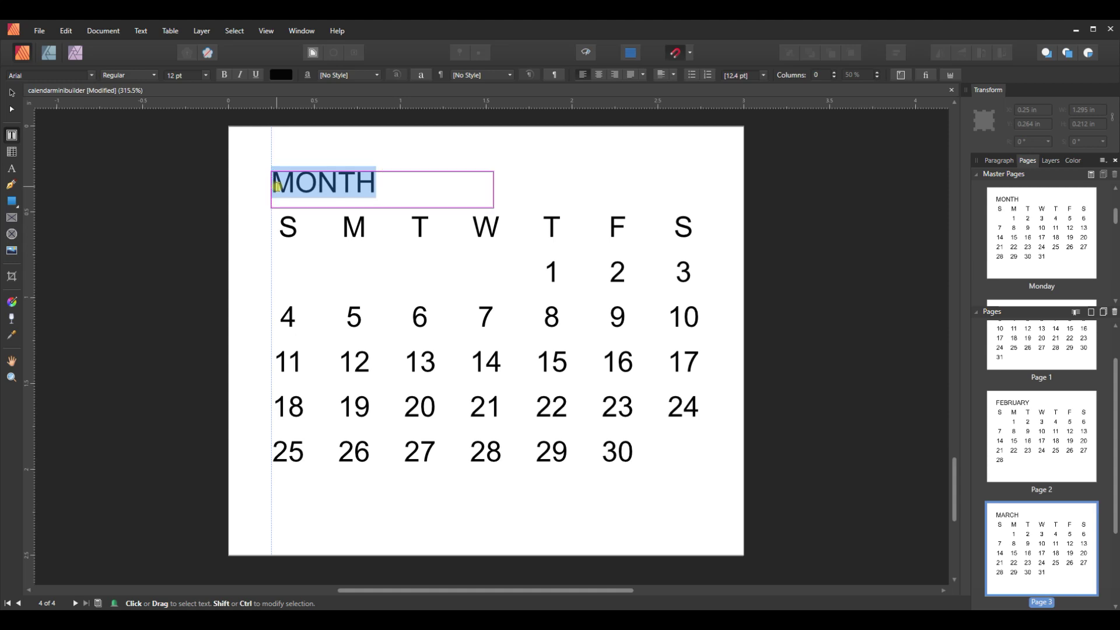
{"action": "type", "text": "A"}
{"action": "key", "text": "BackSpace"}
{"action": "type", "text": "APRIL"}
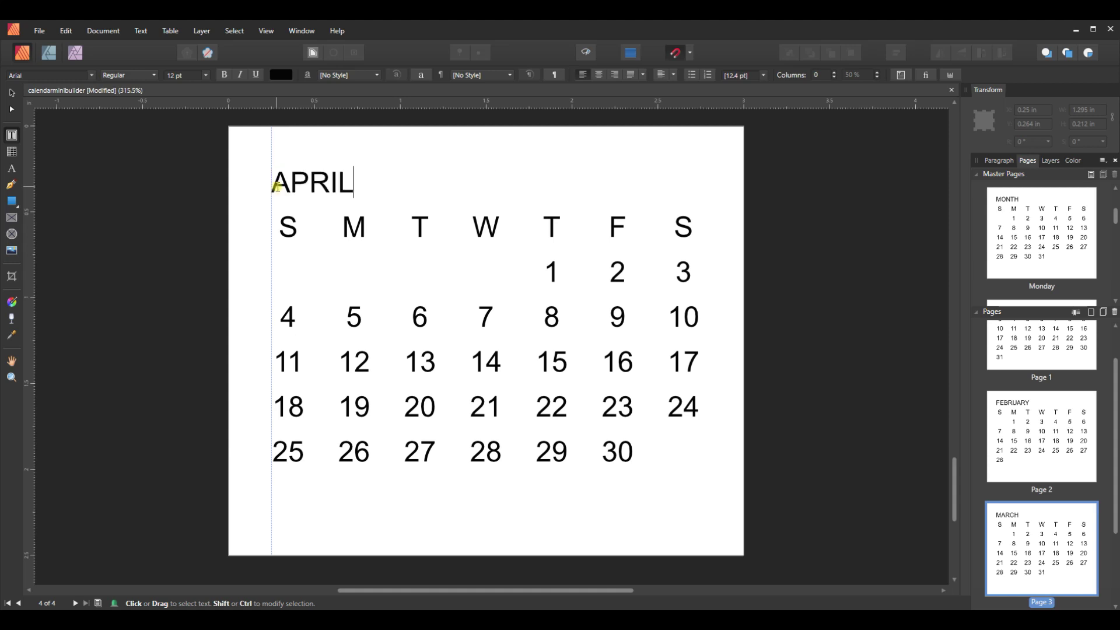
{"action": "key", "text": "Escape"}
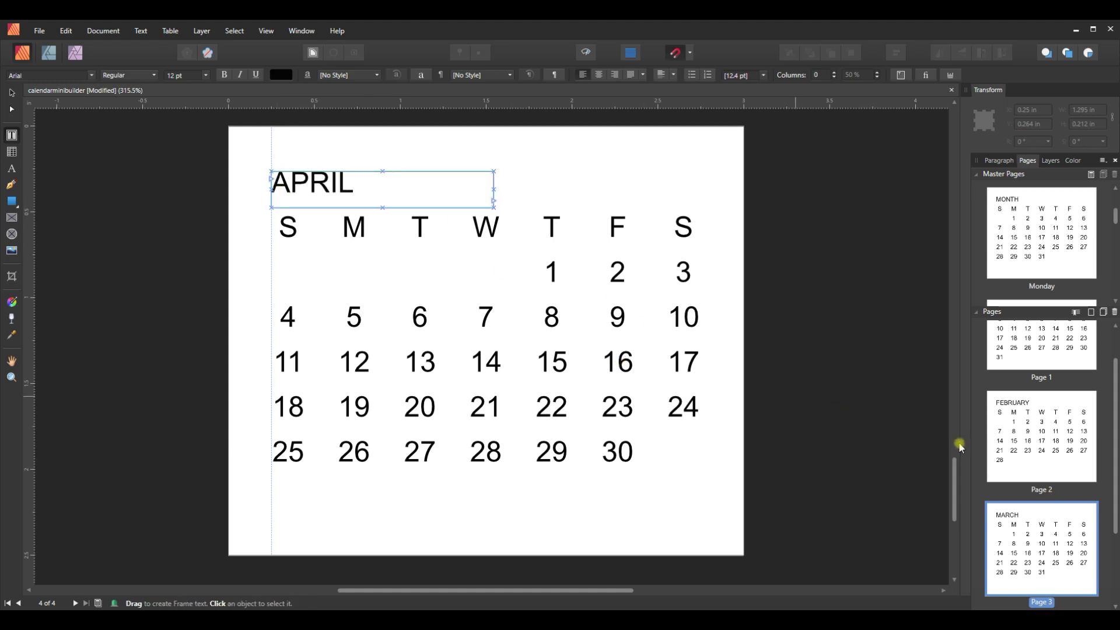
{"action": "left_click", "coordinate": [11, 95]}
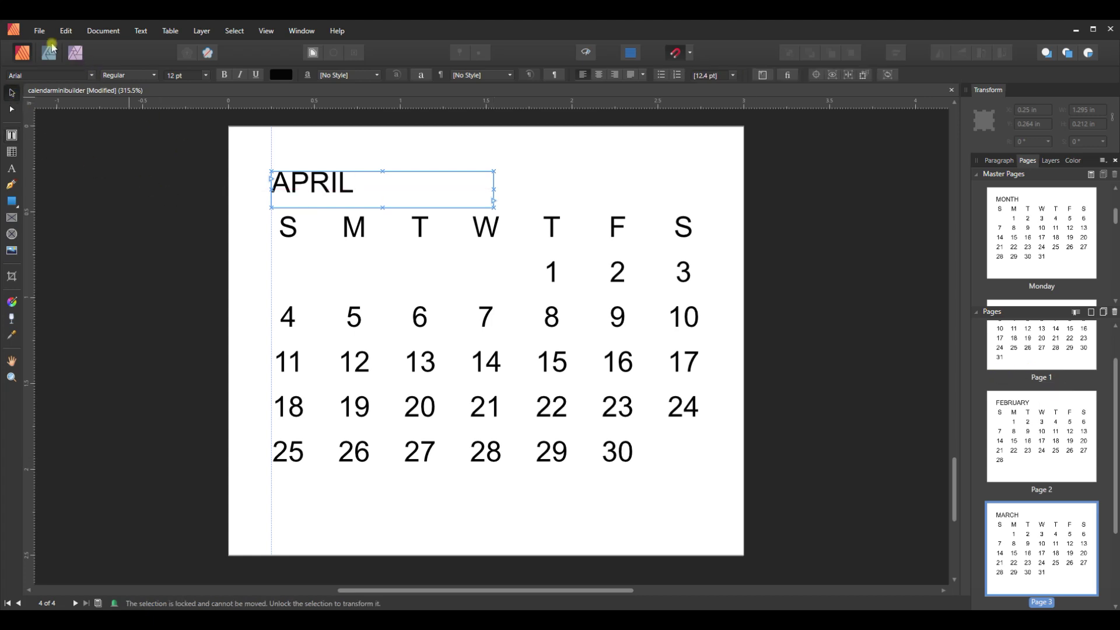
Export all pages as best-quality JPEG images into the Calendar Minis folder under the file name minical_2021
{"action": "left_click", "coordinate": [36, 30]}
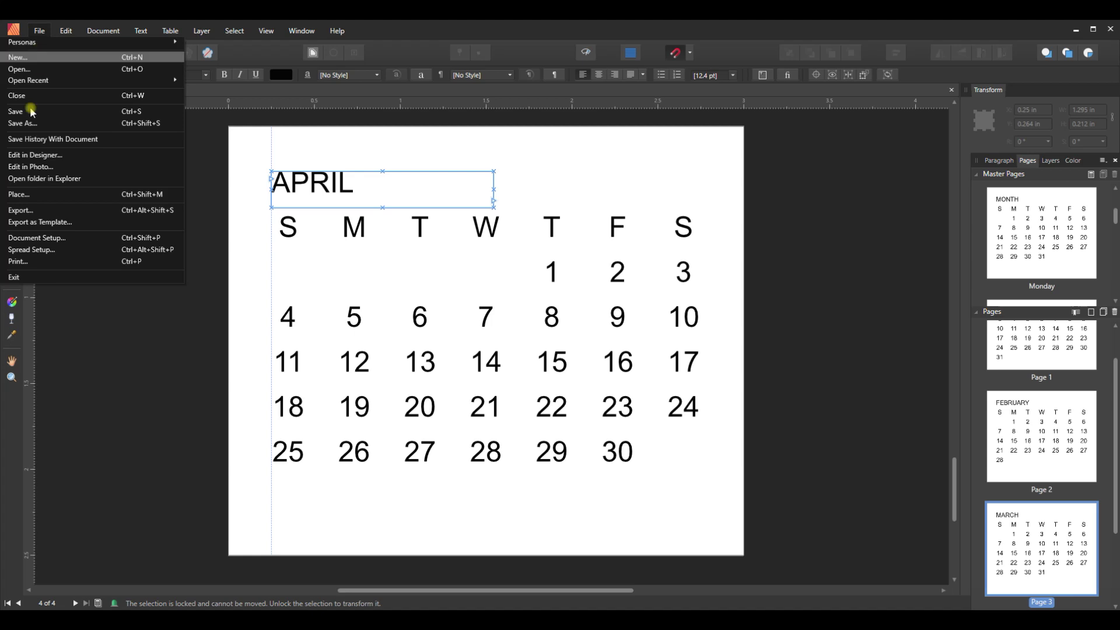
{"action": "left_click", "coordinate": [17, 210]}
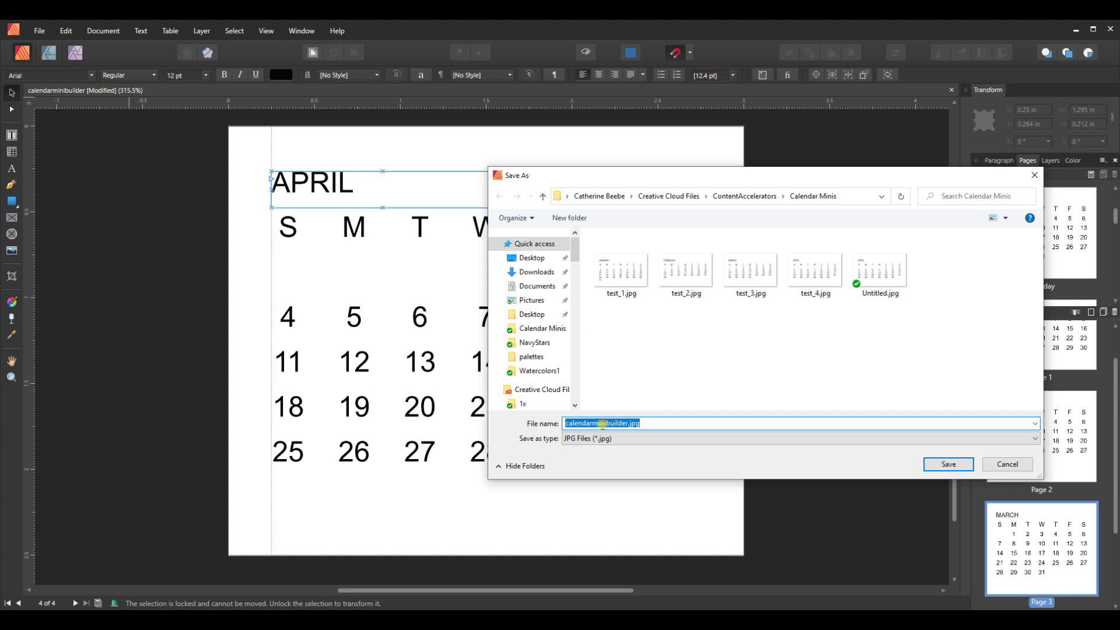
{"action": "type", "text": "minical_2021"}
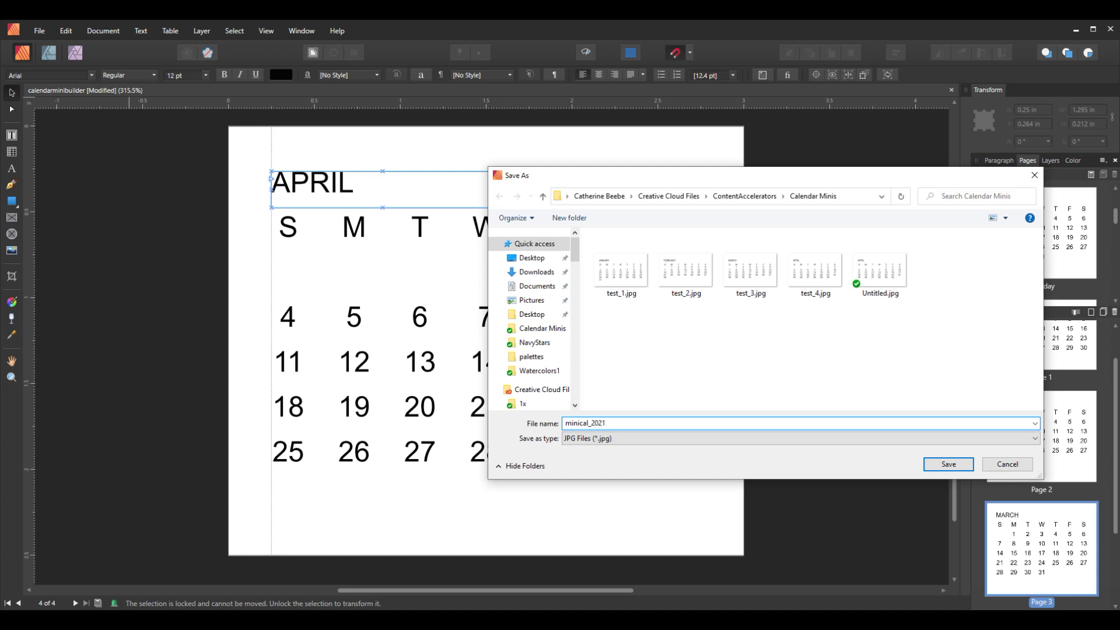
{"action": "left_click", "coordinate": [940, 465]}
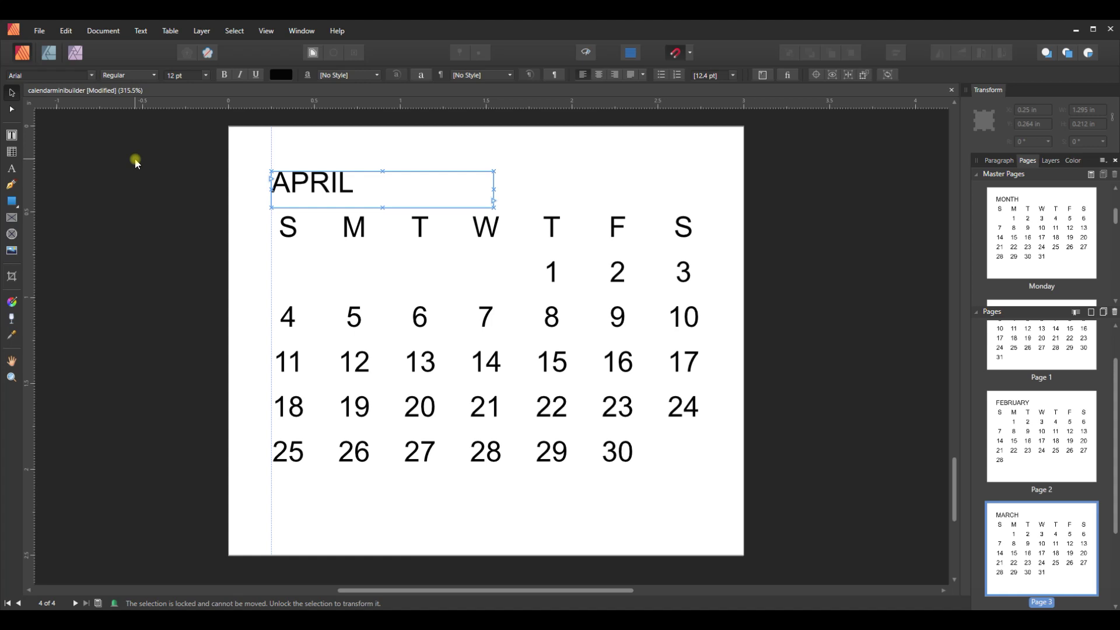
Reopen the export settings, review the page area options for JPEG output and dismiss them without exporting
{"action": "key", "text": "ctrl+alt+shift+s"}
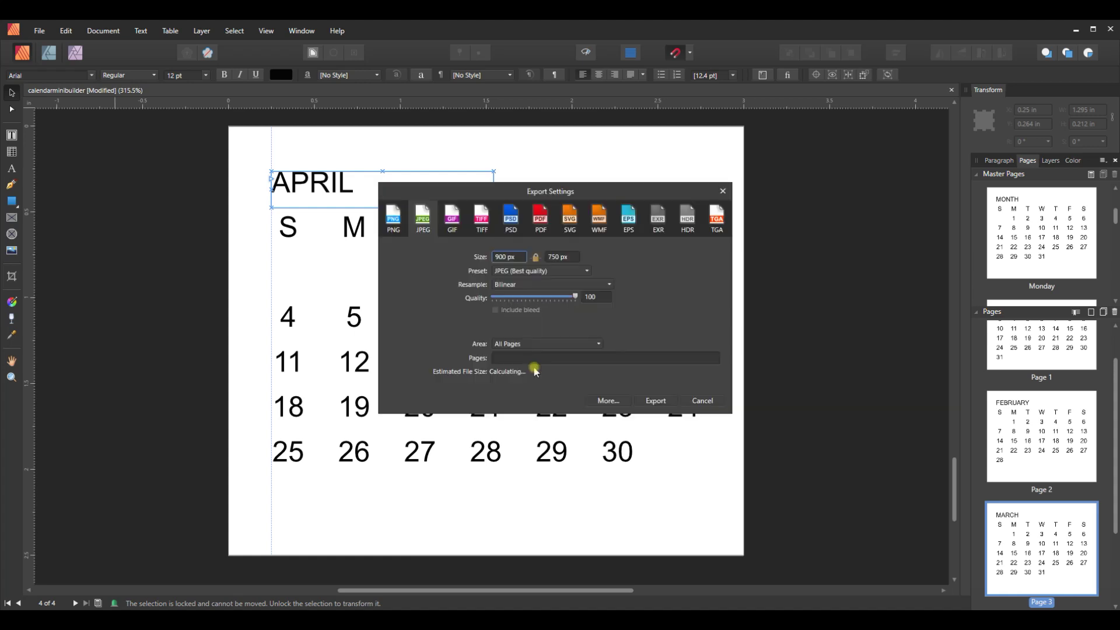
{"action": "left_click", "coordinate": [525, 343]}
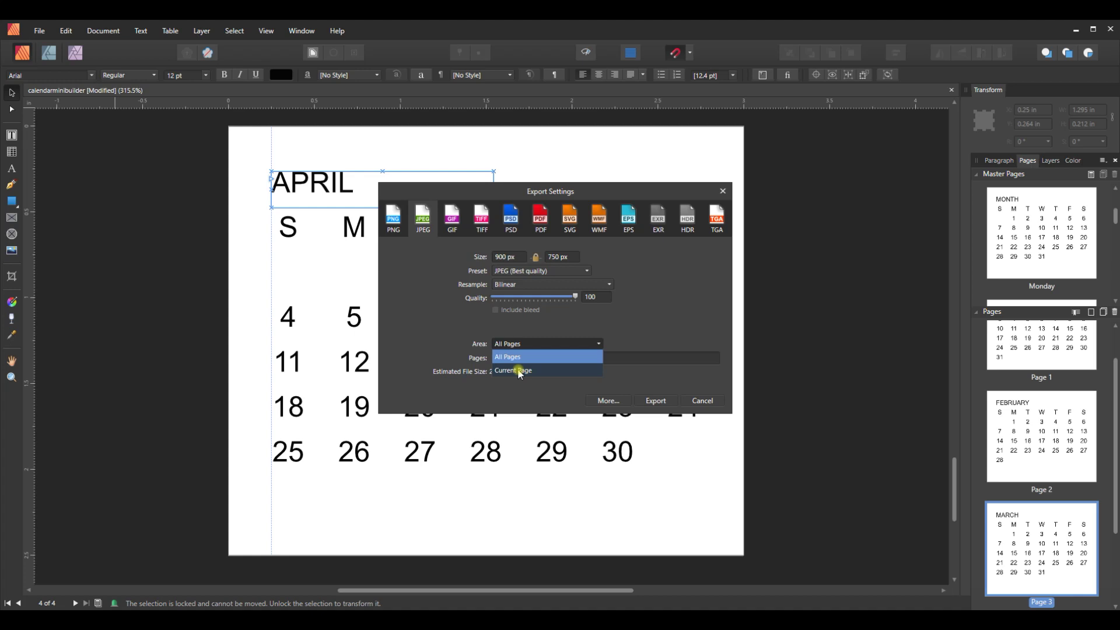
{"action": "left_click", "coordinate": [707, 403]}
{"action": "left_click", "coordinate": [703, 402]}
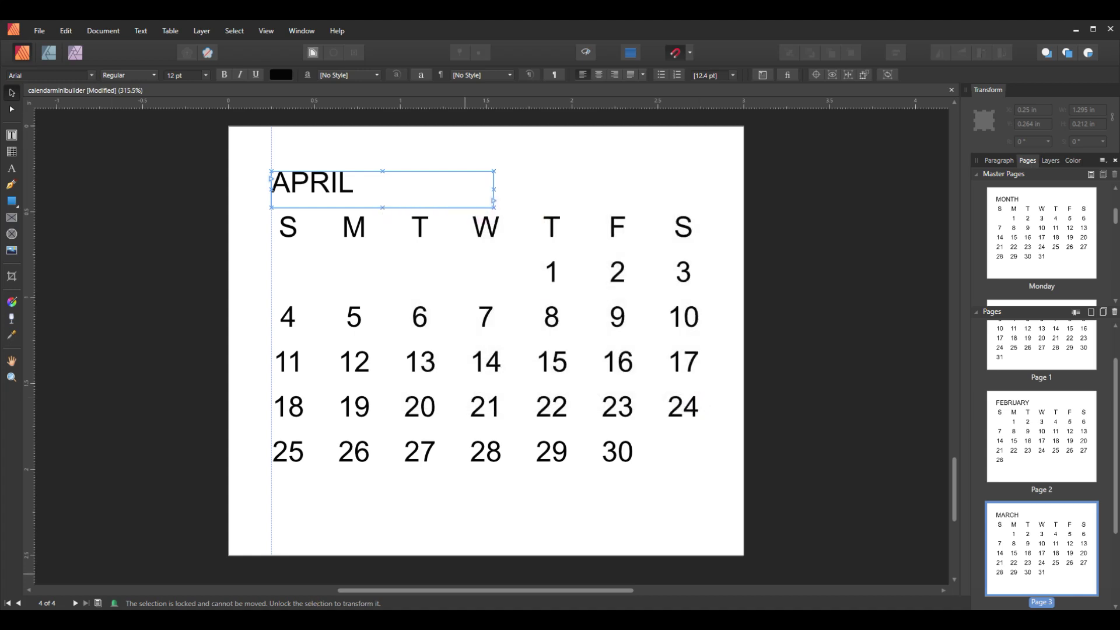
Switch to File Explorer, open the Calendar Minis folder and view the exported image minical_2021_1.jpg
{"action": "mouse_move", "coordinate": [327, 621]}
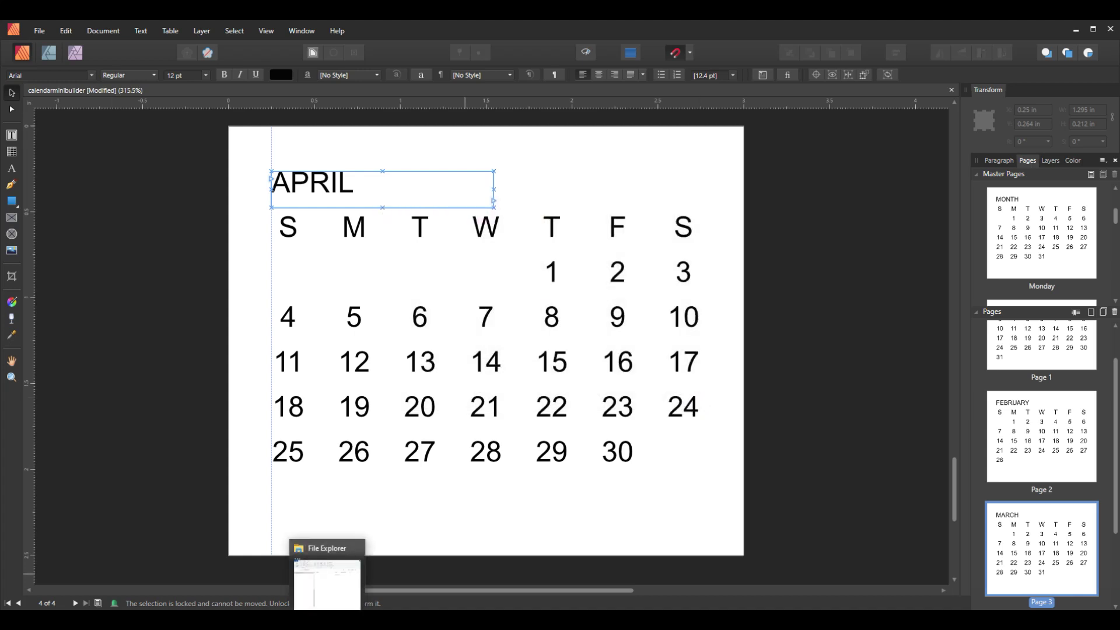
{"action": "left_click", "coordinate": [326, 583]}
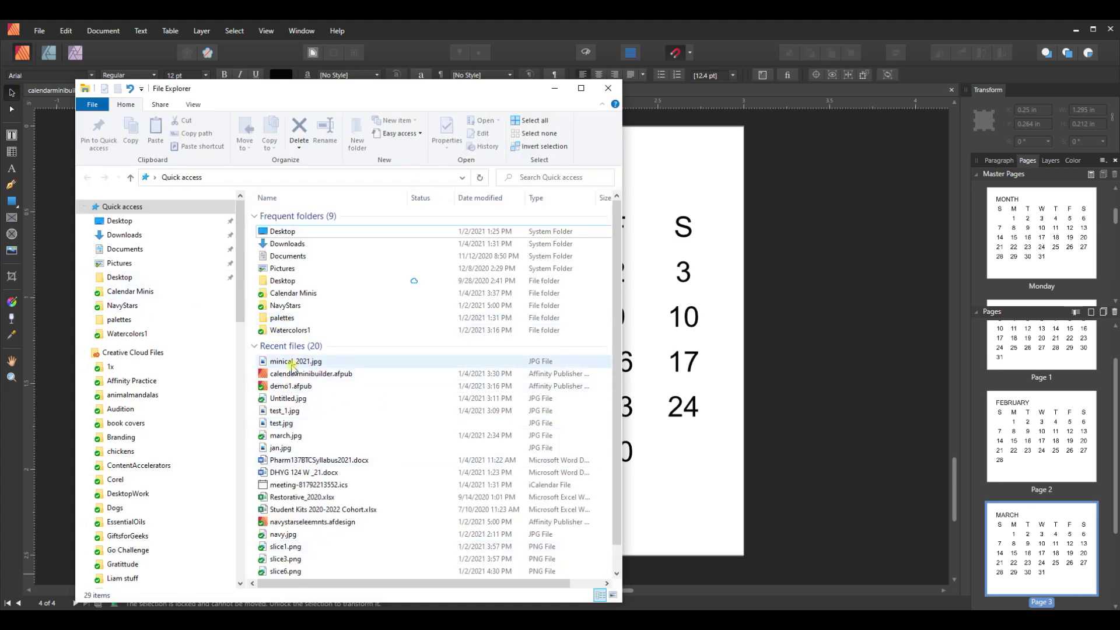
{"action": "double_click", "coordinate": [293, 293]}
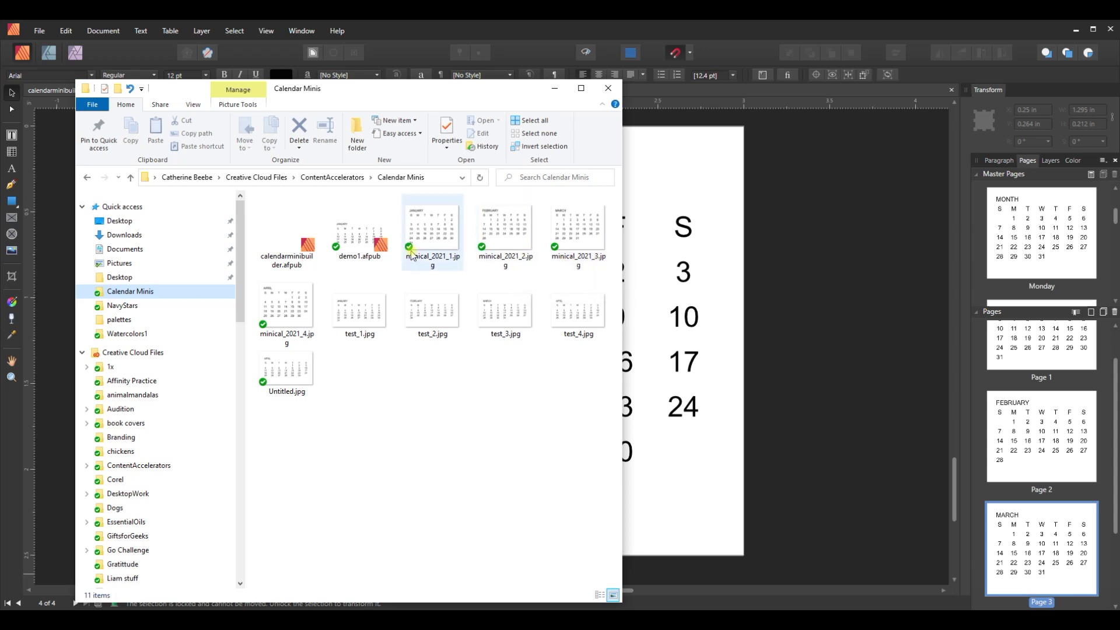
{"action": "mouse_move", "coordinate": [439, 261]}
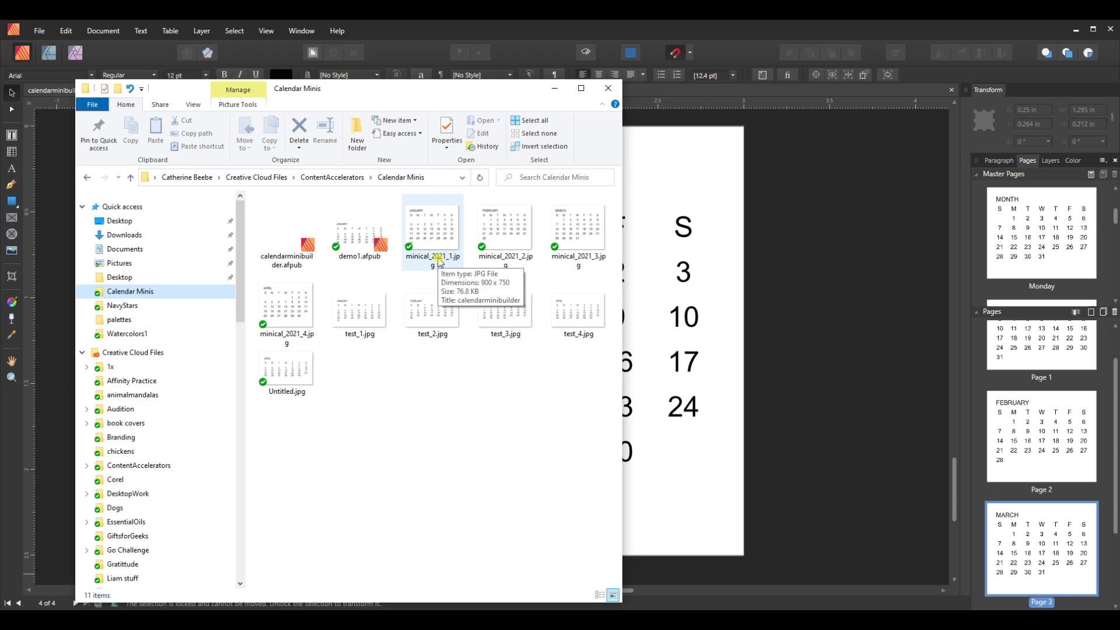
{"action": "left_click", "coordinate": [430, 224]}
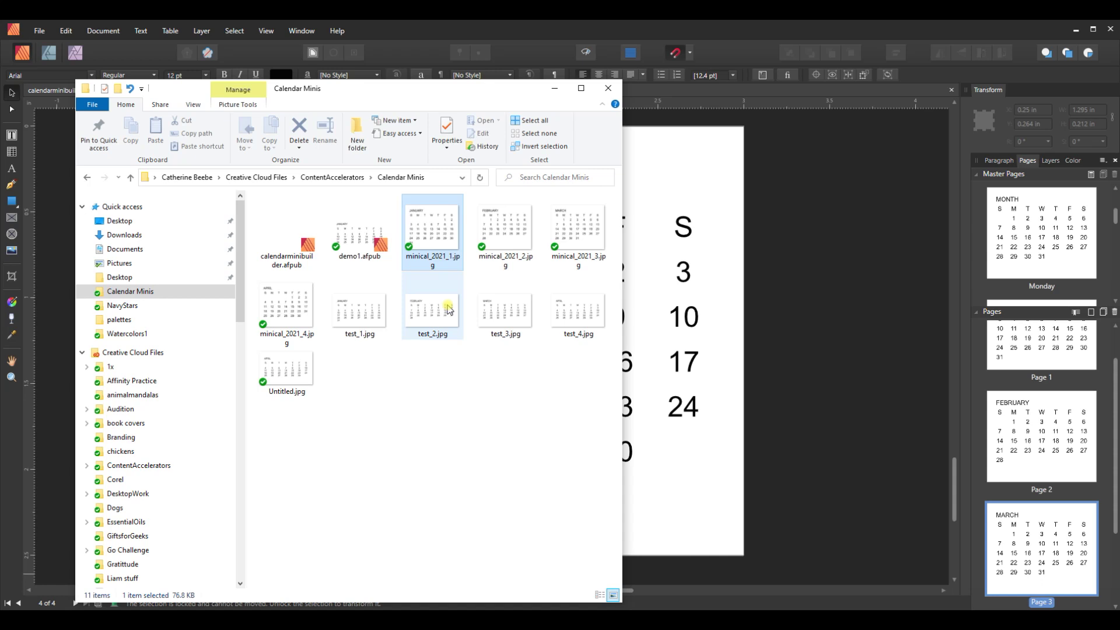
{"action": "key", "text": "Return"}
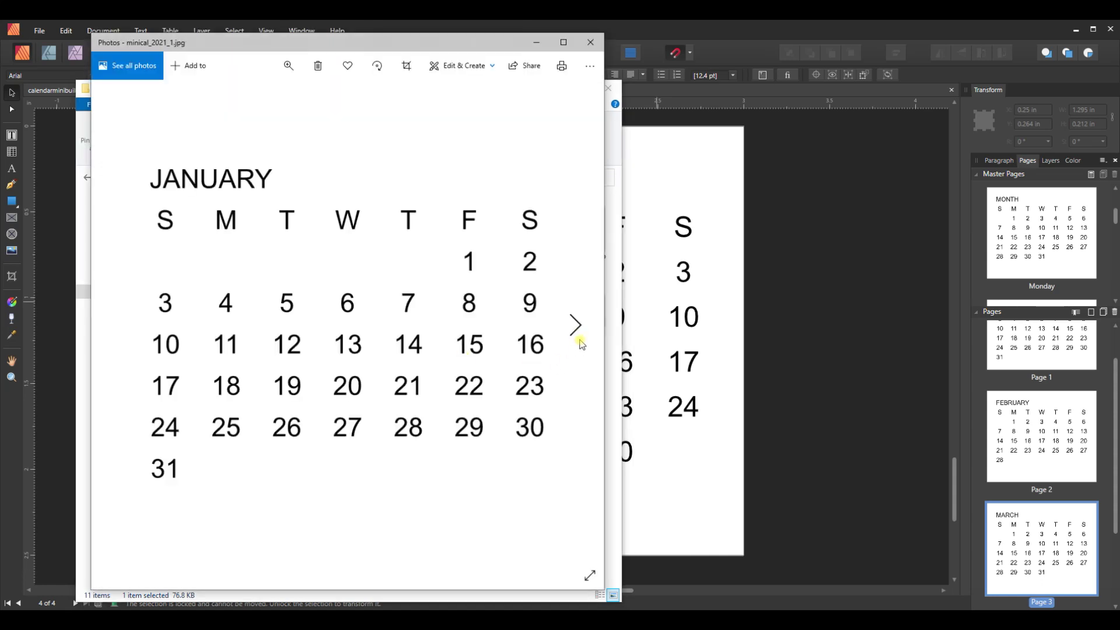
Browse the remaining exported month images through April, close the image viewer and return to Affinity Publisher
{"action": "left_click", "coordinate": [577, 326]}
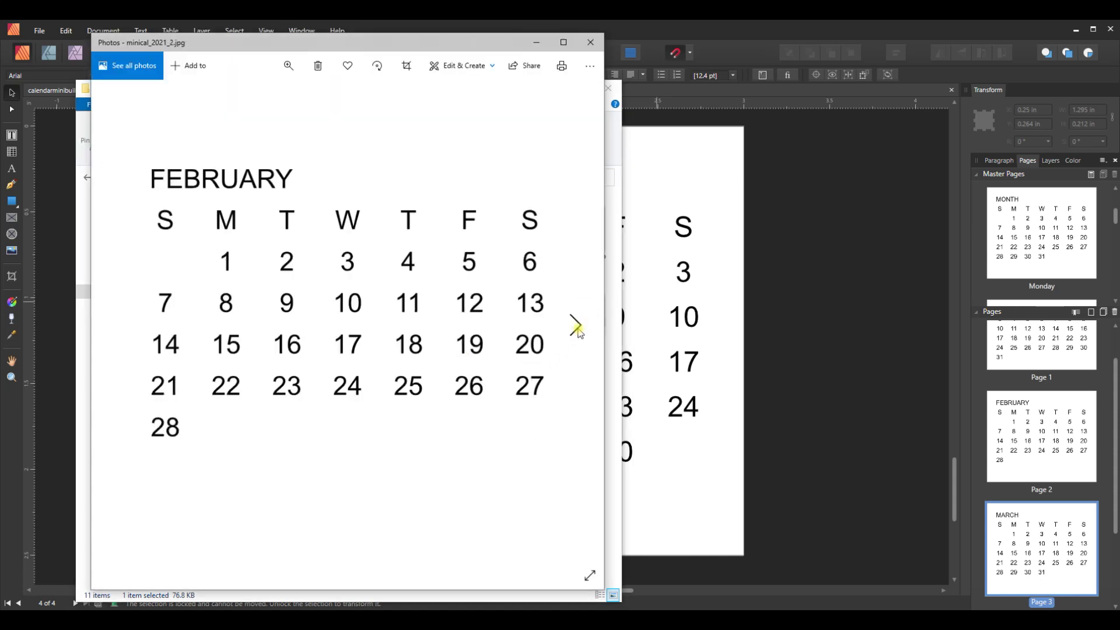
{"action": "left_click", "coordinate": [578, 330]}
{"action": "left_click", "coordinate": [577, 329]}
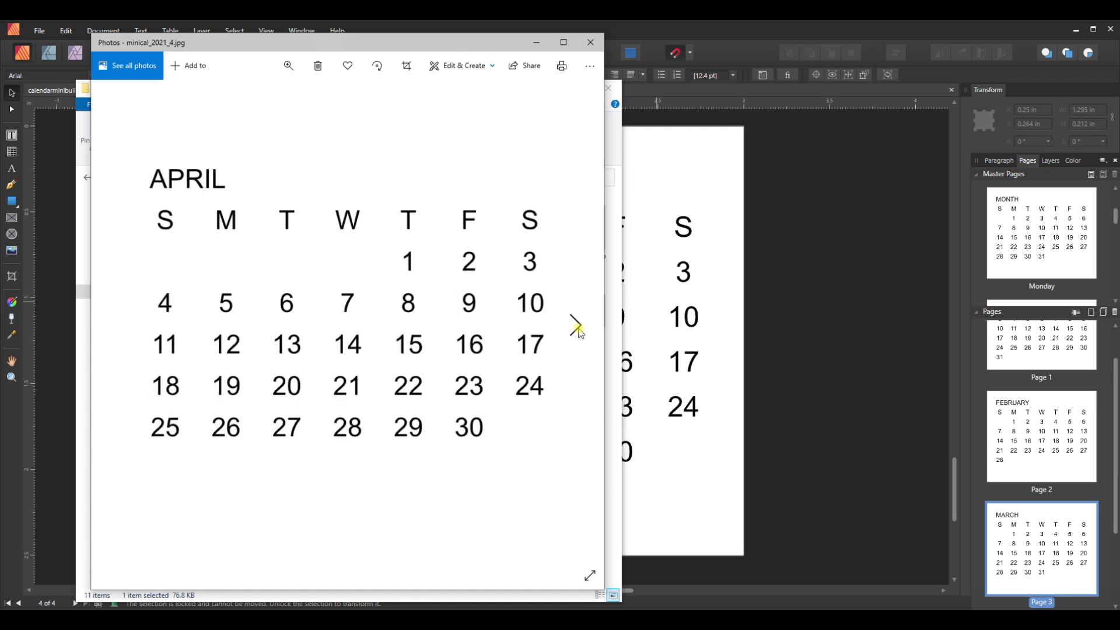
{"action": "left_click", "coordinate": [578, 329]}
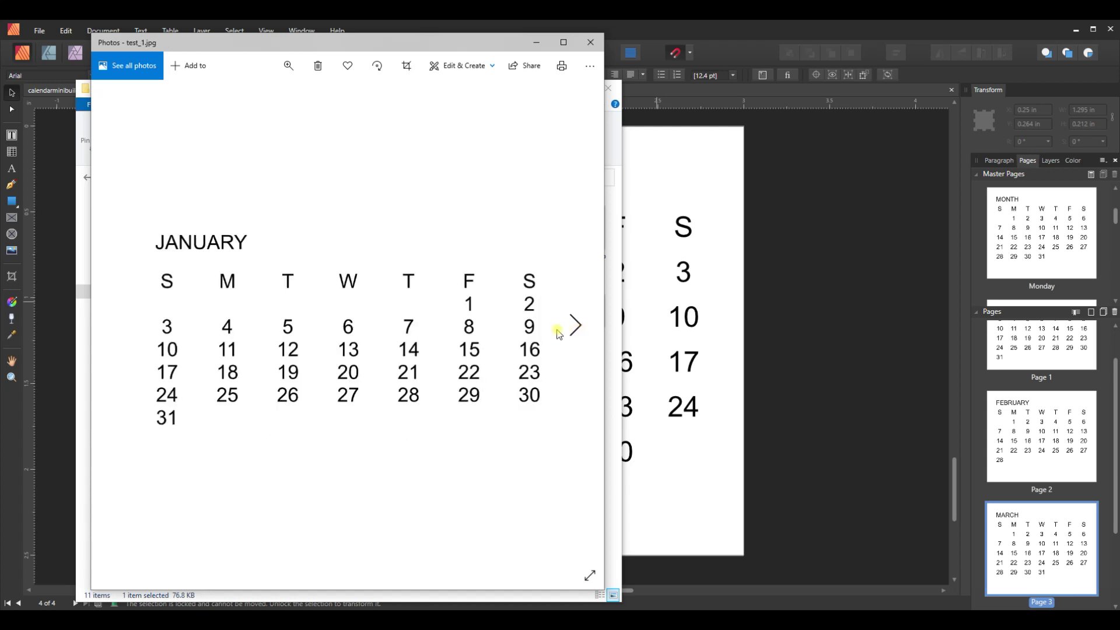
{"action": "left_click", "coordinate": [589, 43]}
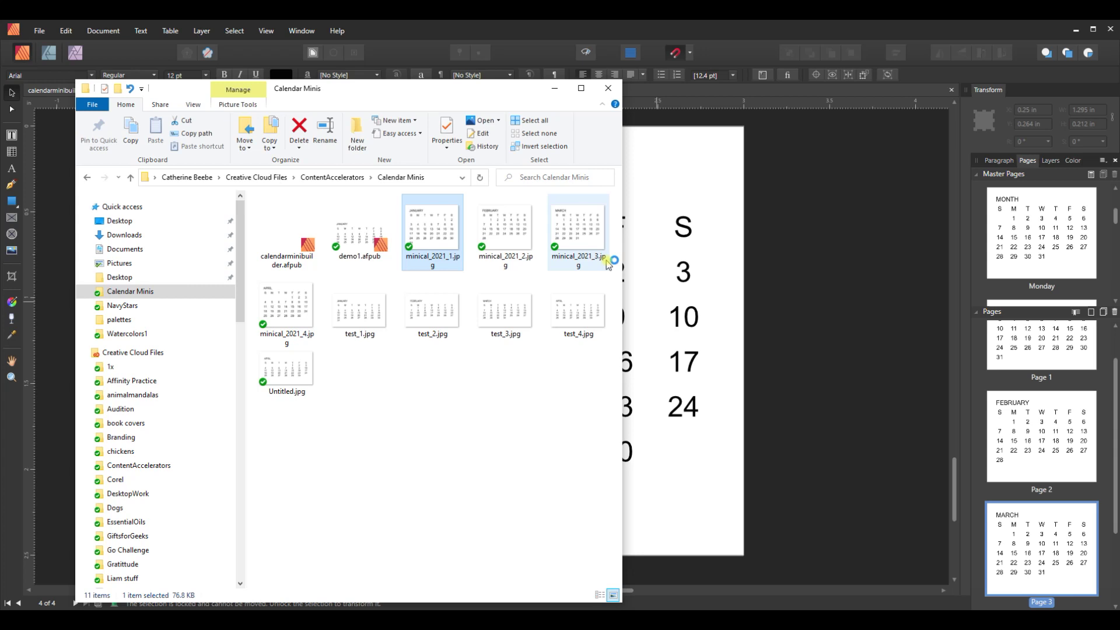
{"action": "left_click", "coordinate": [816, 366]}
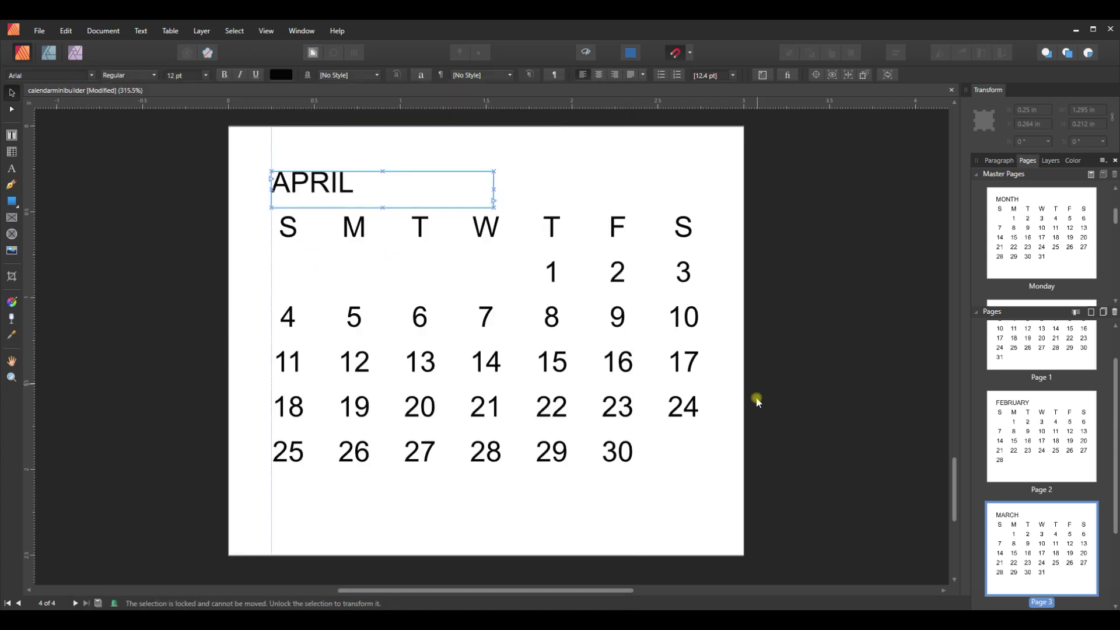